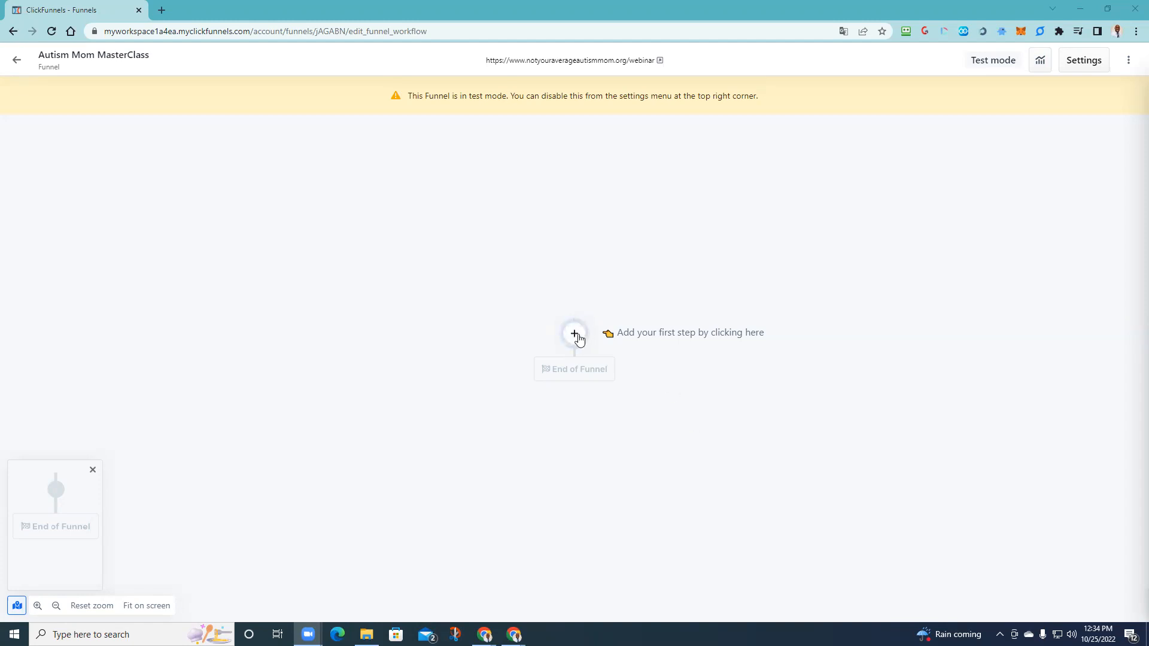
# - Add a new page step as the funnel's first step and bring up the existing page templates
pyautogui.click(575, 335)
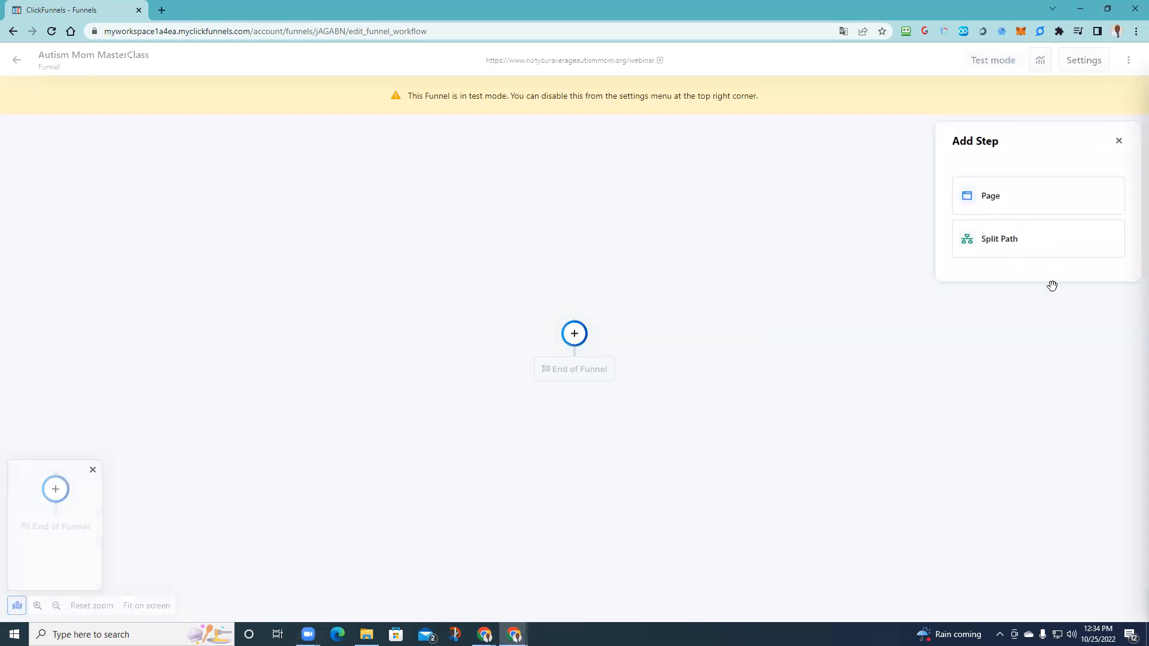
pyautogui.click(1005, 201)
pyautogui.click(1005, 201)
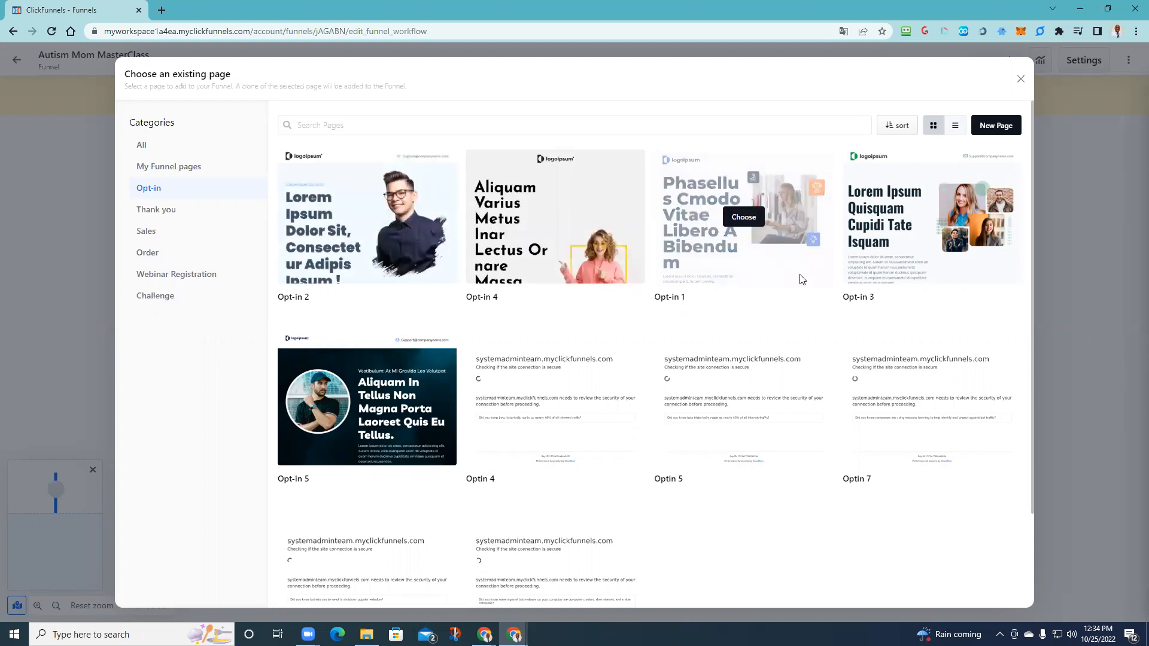
pyautogui.scroll(-2, 854, 359)
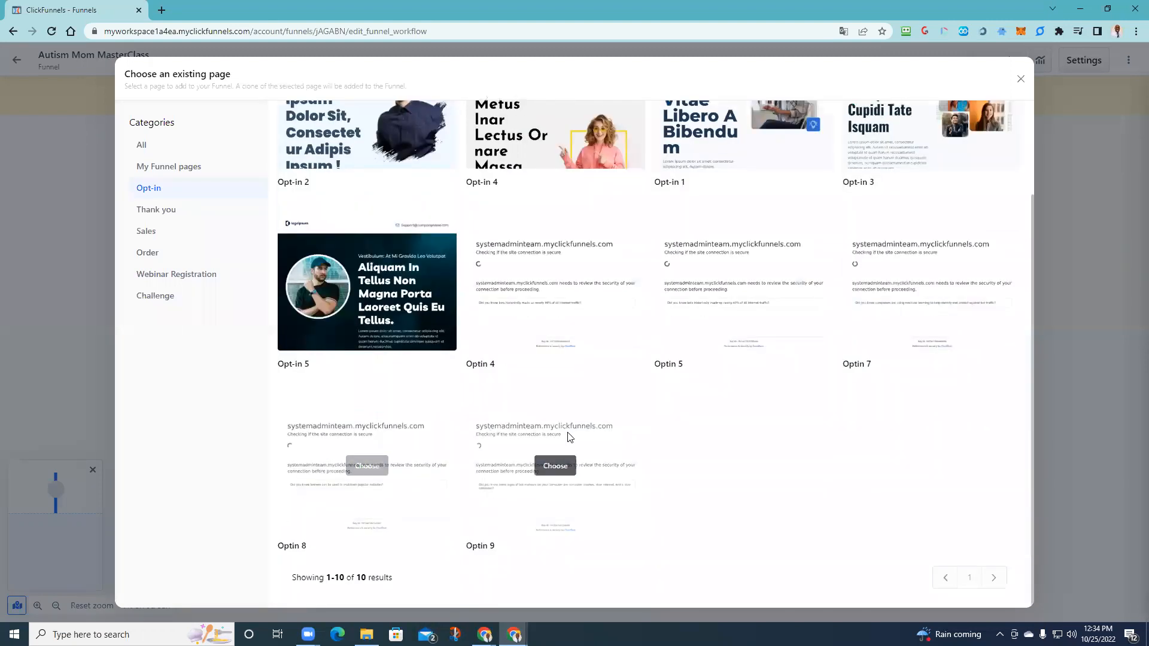
pyautogui.scroll(2, 406, 371)
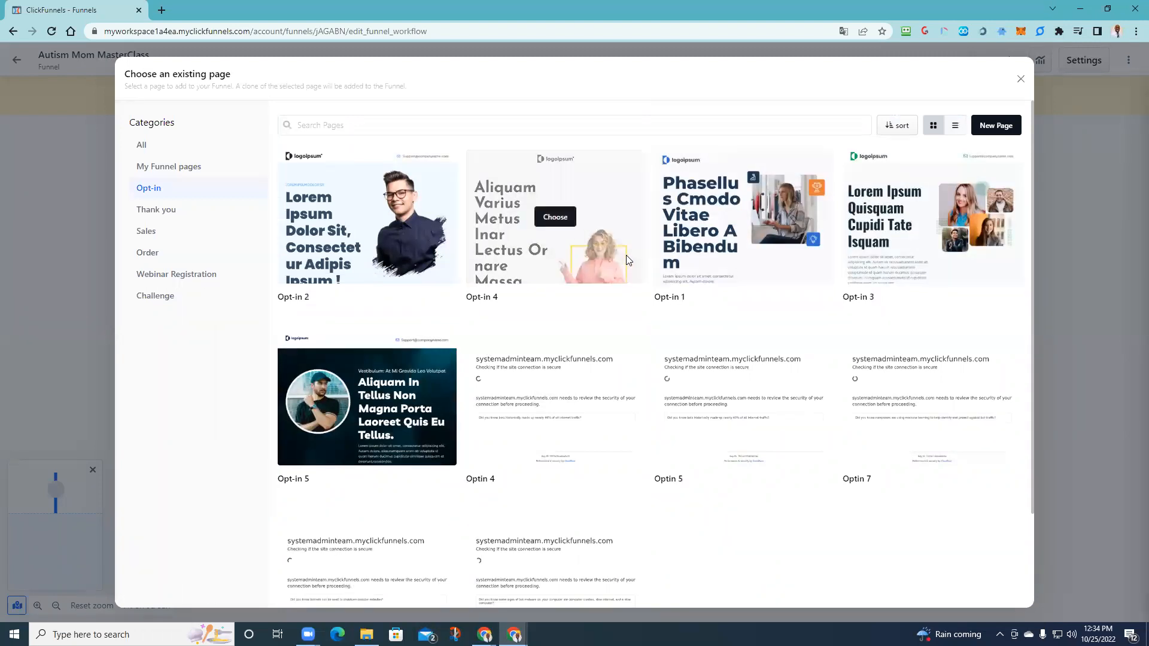
# - Browse the funnel pages and Sales templates, then settle on the Webinar Registration templates
pyautogui.click(168, 166)
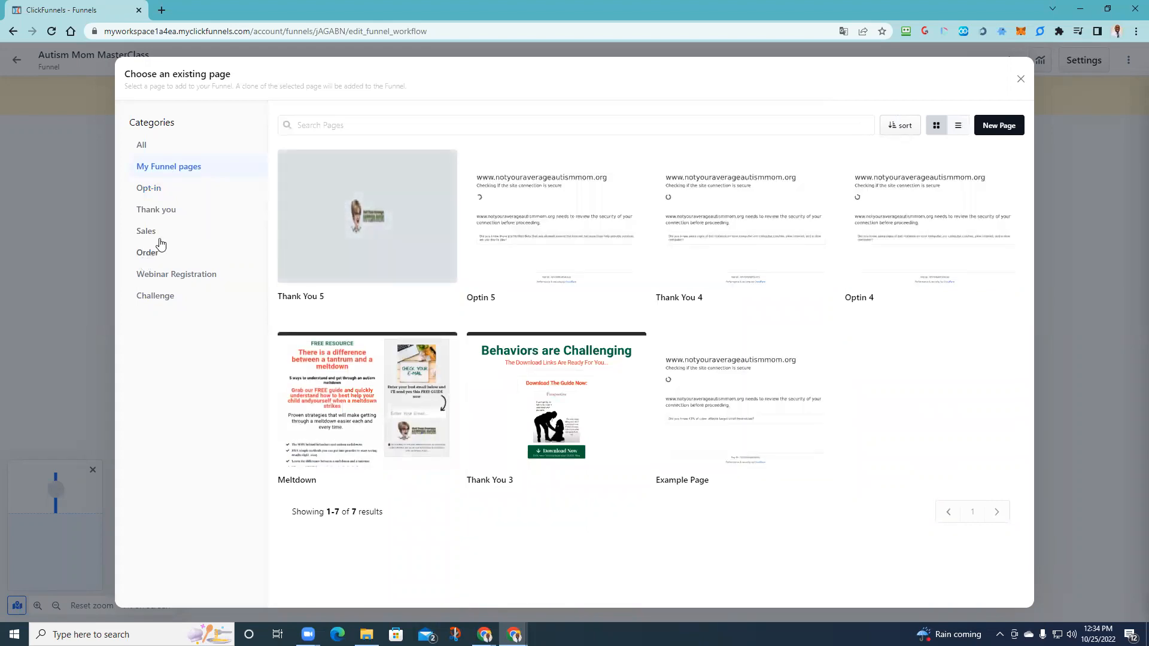
pyautogui.click(160, 237)
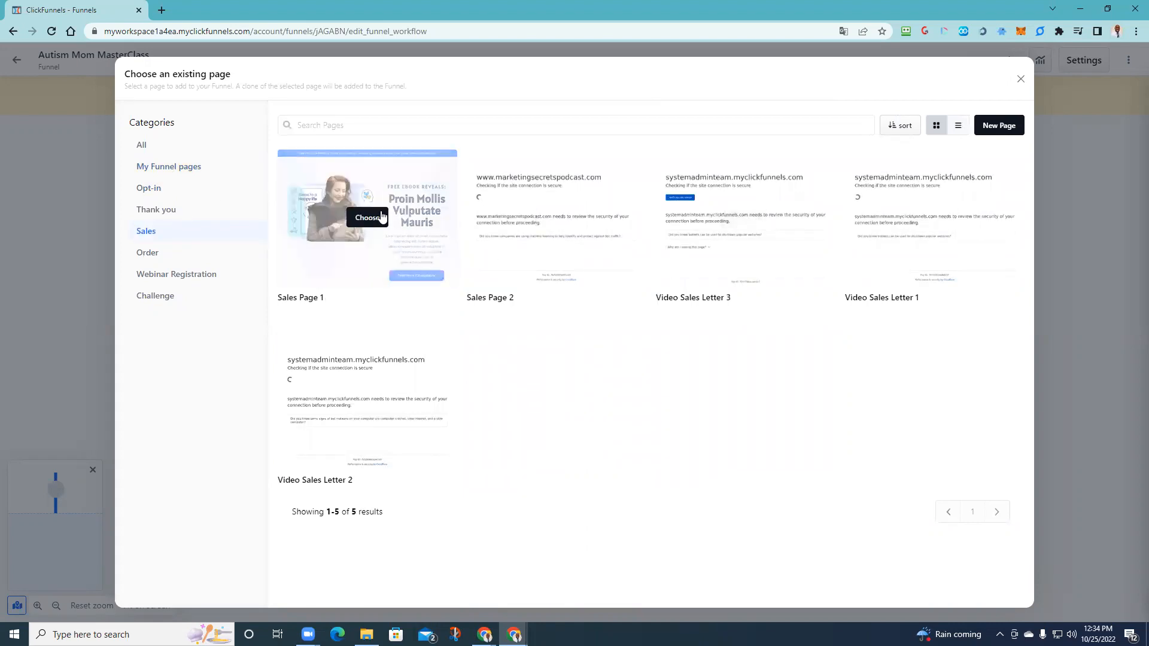
pyautogui.click(166, 276)
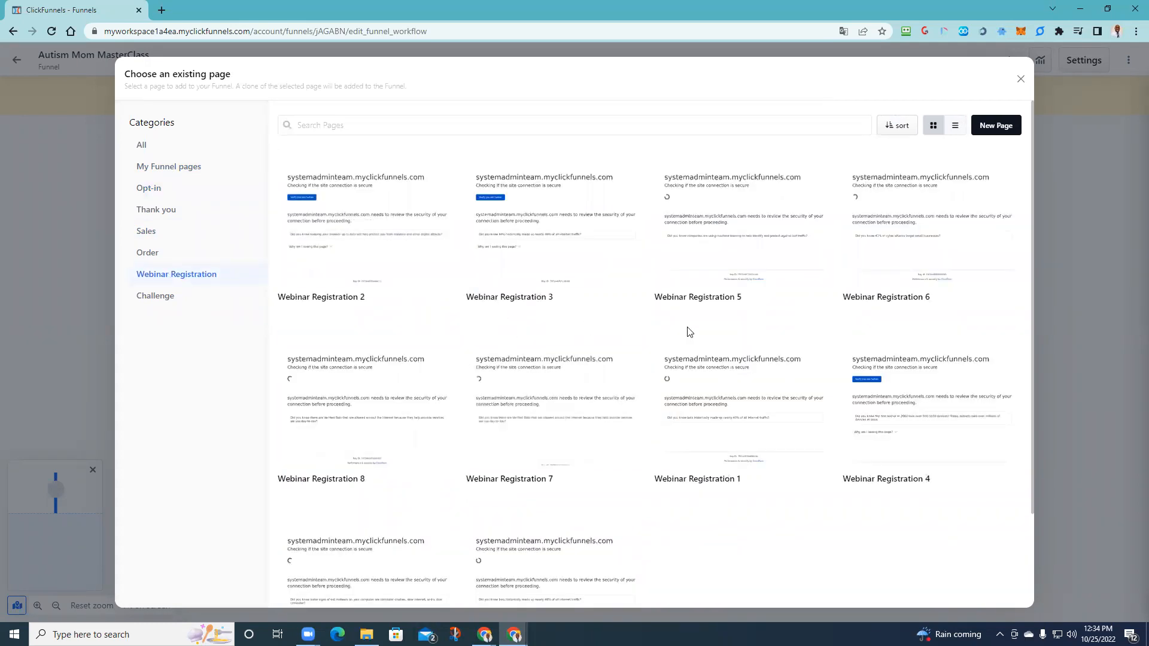
pyautogui.scroll(-2, 529, 428)
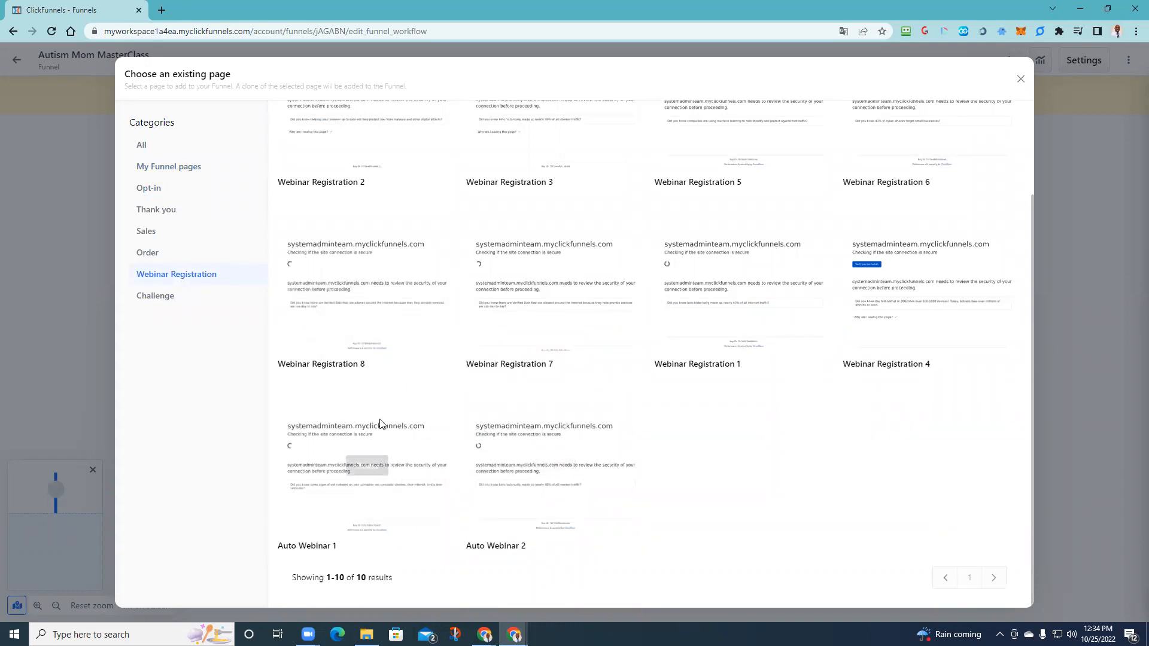
# - Create the 'Regristration' page from Auto Webinar 1, using 'Regrister For The Live Webinar' as description and page title
pyautogui.click(367, 466)
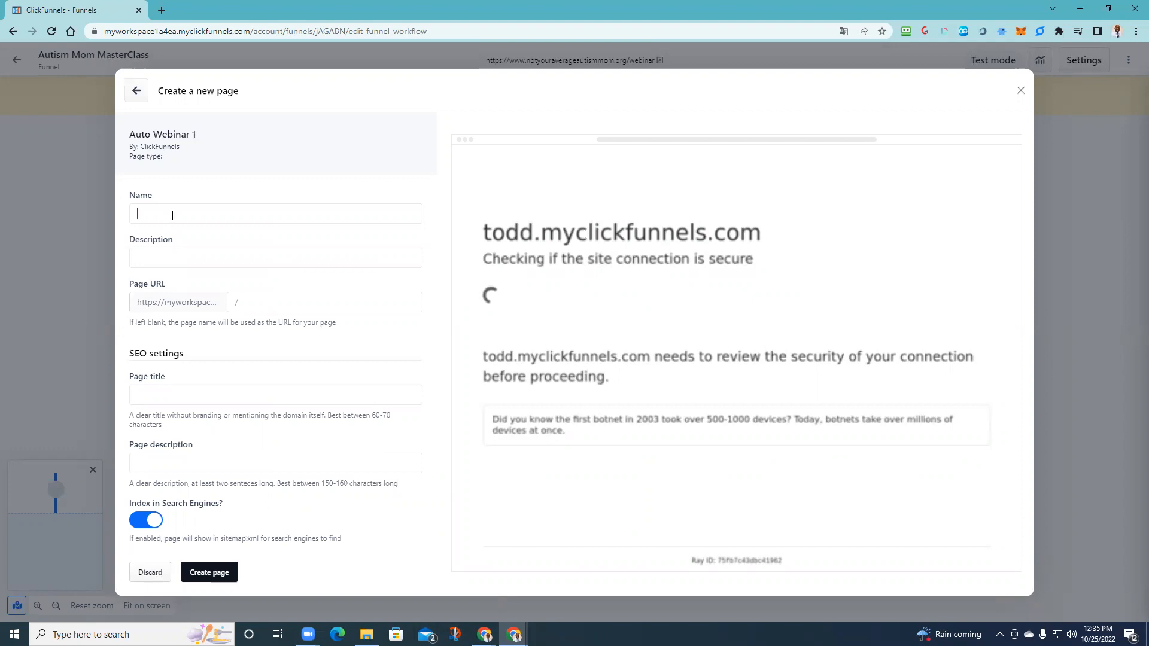
pyautogui.write('Regristra')
pyautogui.write('tion')
pyautogui.write('Regr')
pyautogui.write('ister')
pyautogui.write(' For The')
pyautogui.write(' Live Webi')
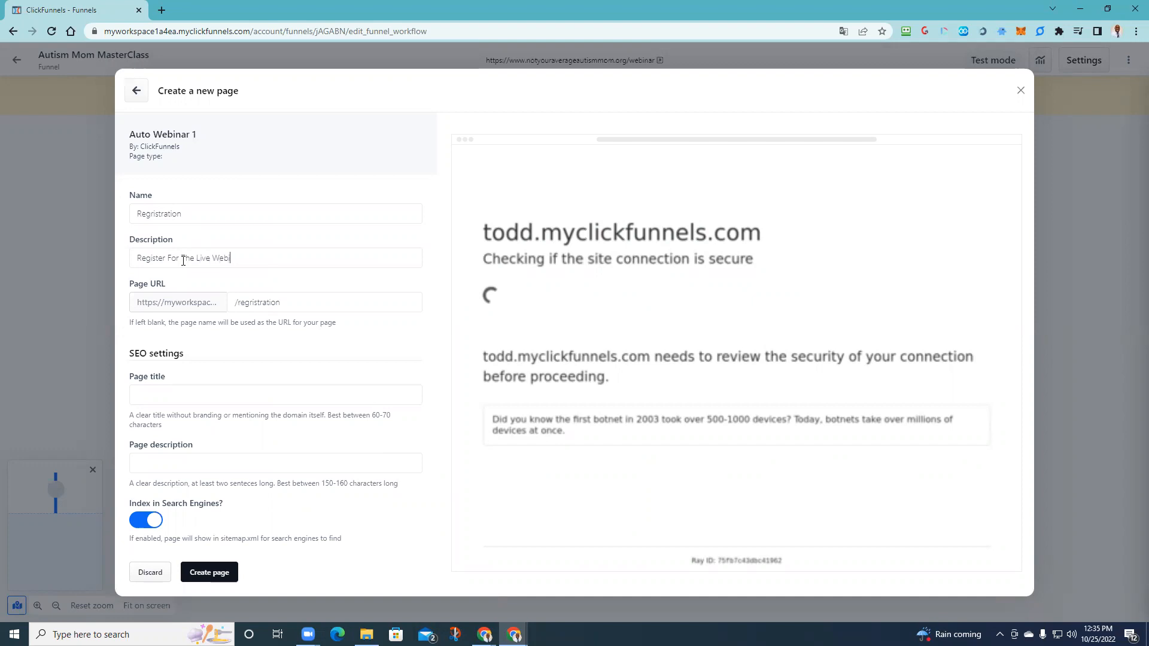
pyautogui.write('nar')
pyautogui.moveTo(321, 256); pyautogui.dragTo(132, 258)
pyautogui.hotkey('ctrl', 'c')
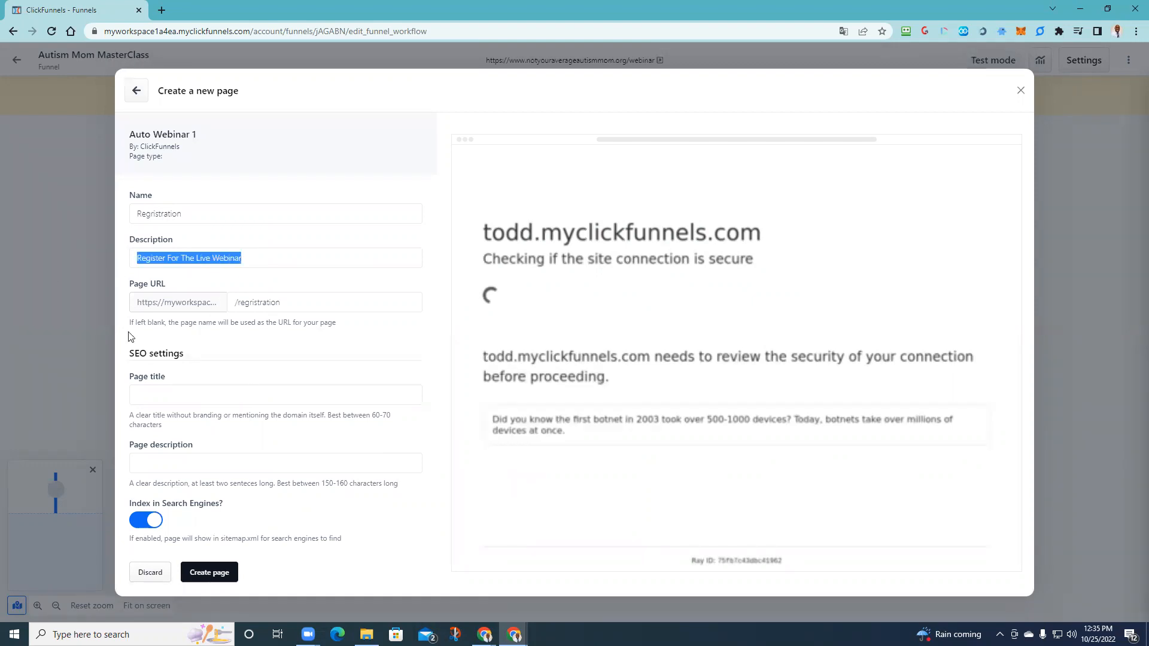
pyautogui.click(168, 400)
pyautogui.hotkey('ctrl', 'v')
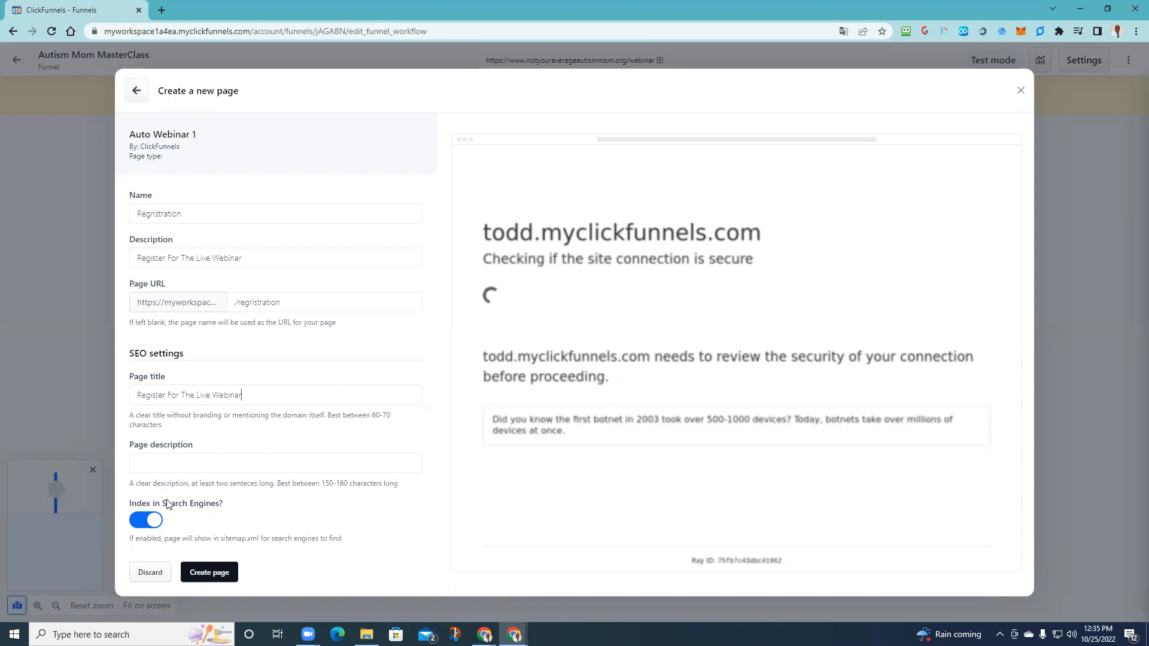
pyautogui.click(202, 575)
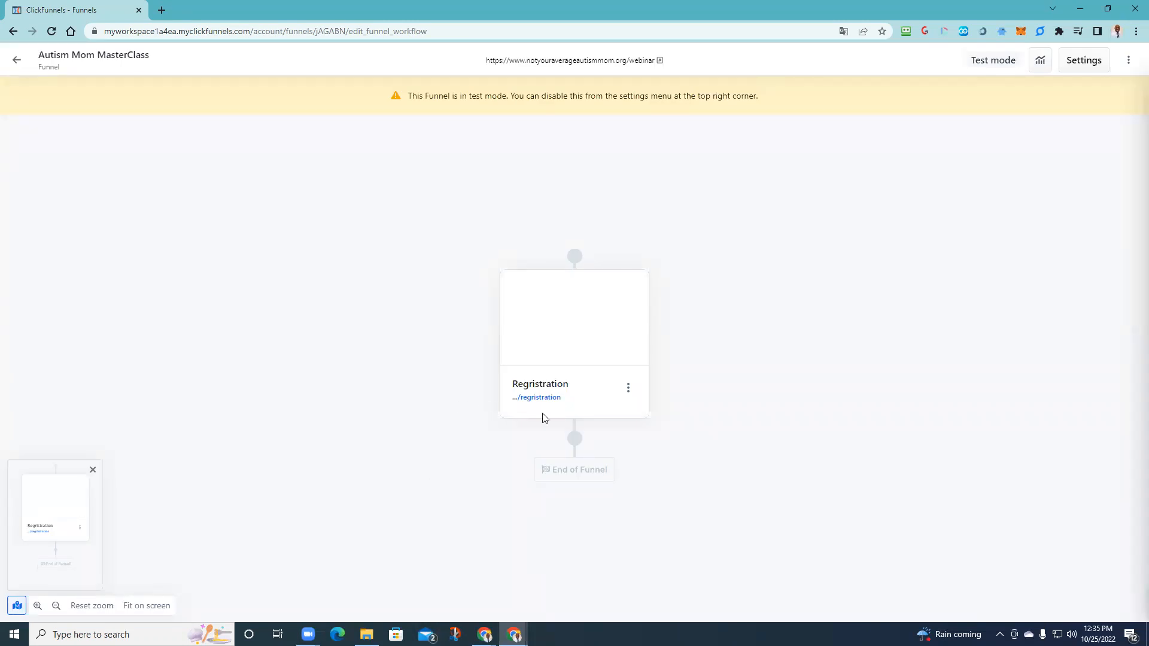
# - Open the Regristration page in the page editor and scroll through its template
pyautogui.click(628, 389)
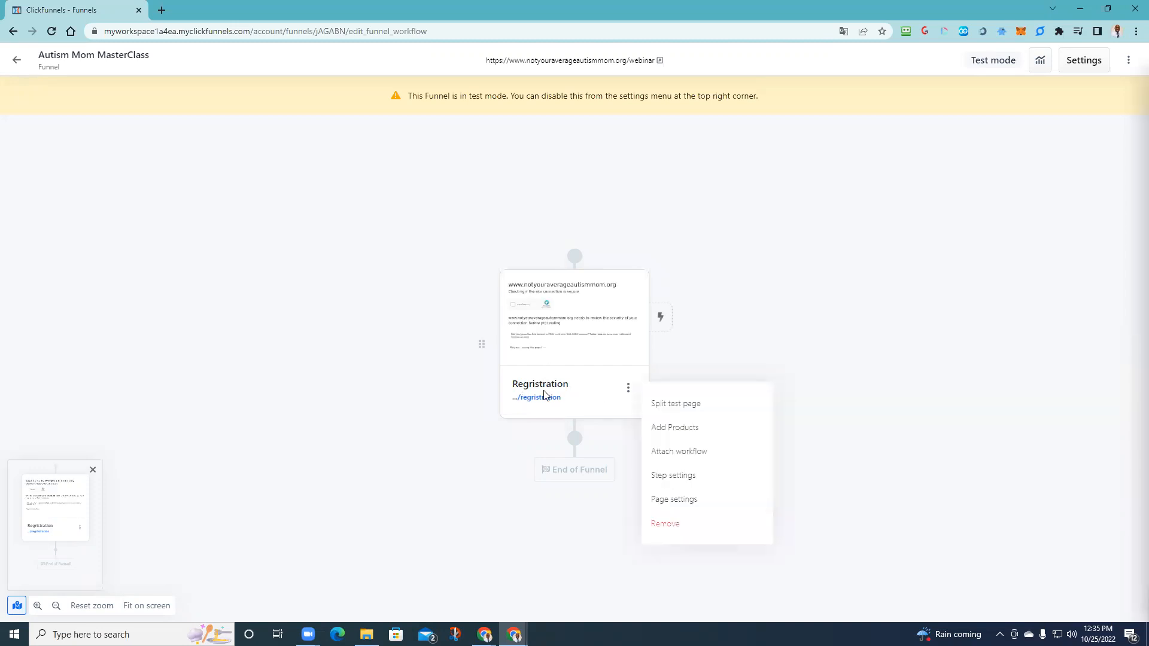
pyautogui.click(571, 307)
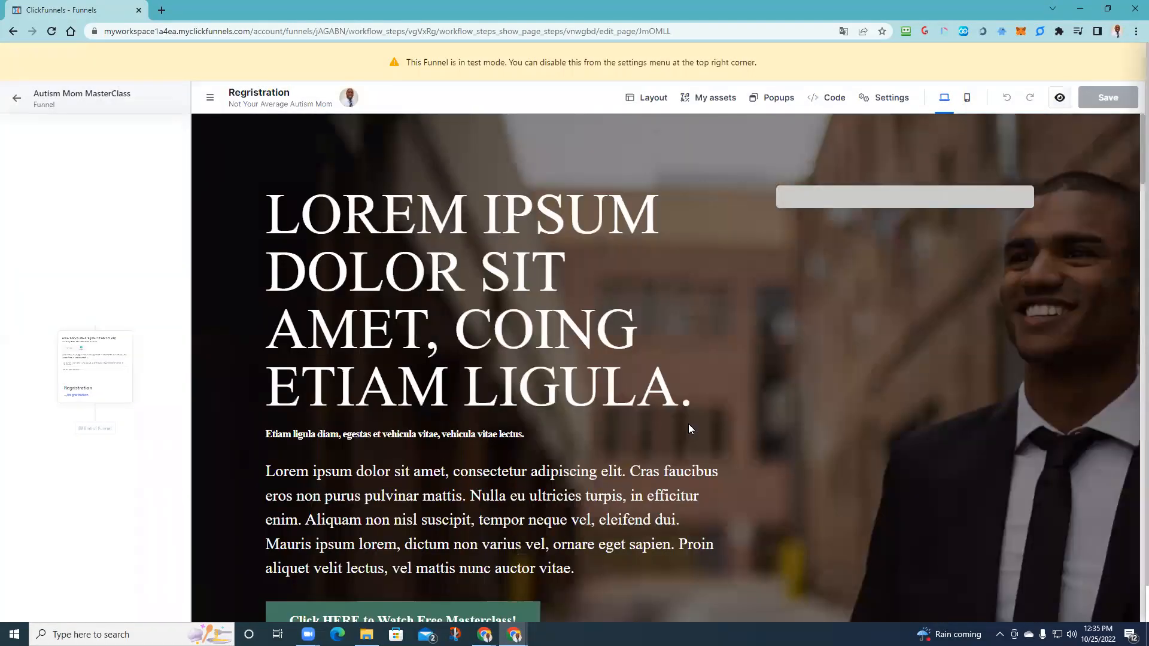
pyautogui.scroll(-7, 688, 424)
pyautogui.scroll(-8, 397, 453)
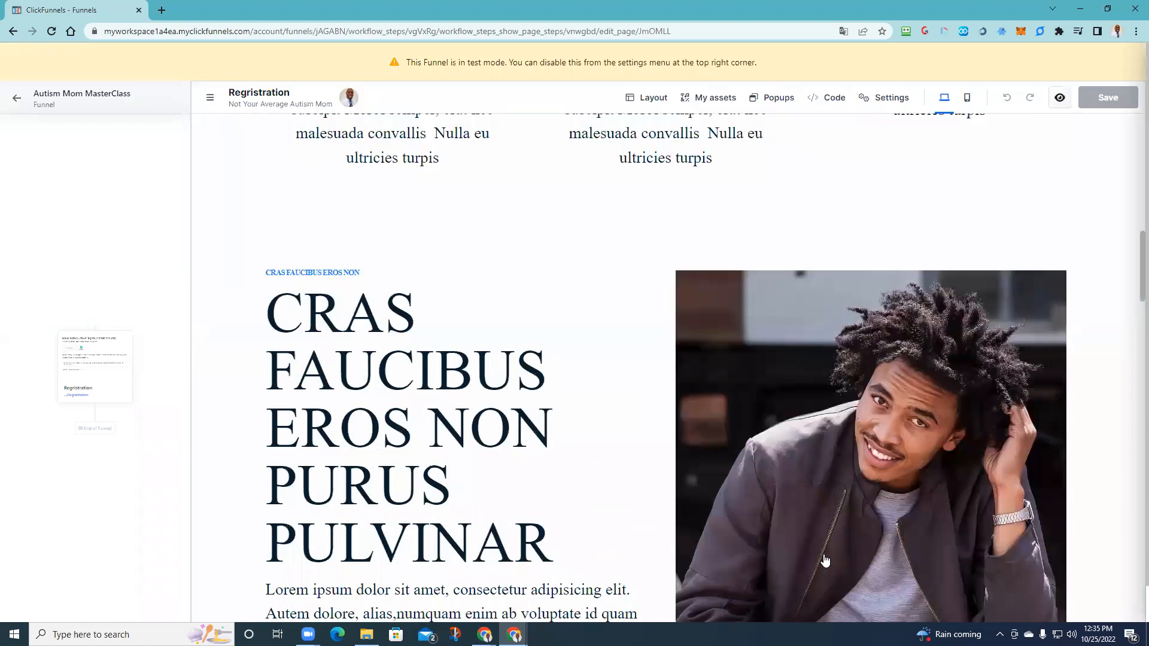
pyautogui.scroll(-6, 772, 526)
pyautogui.scroll(-10, 777, 540)
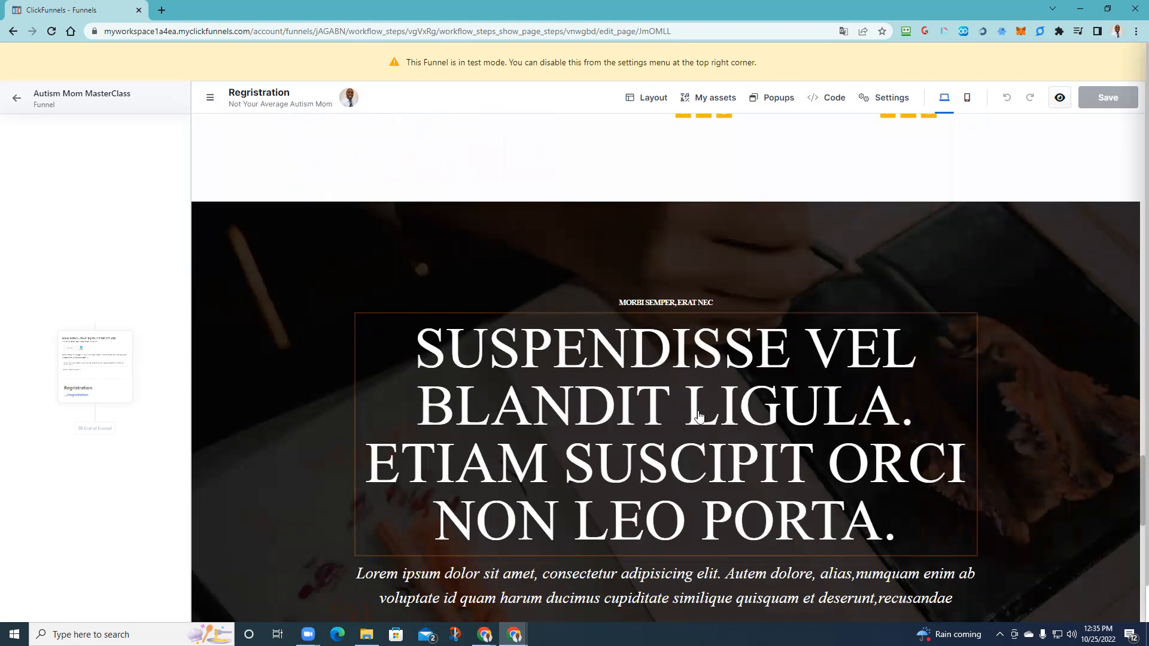
pyautogui.scroll(-8, 699, 414)
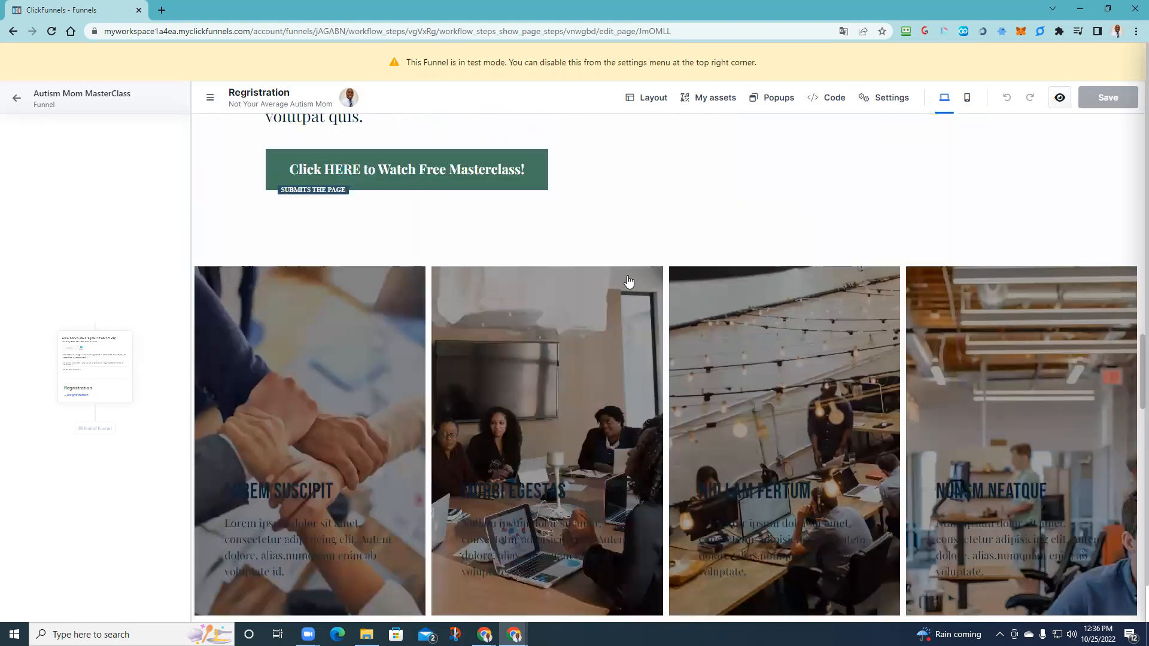
# - Inspect the 'Click HERE to Watch Free Masterclass!' button's settings, then close them
pyautogui.scroll(8, 617, 281)
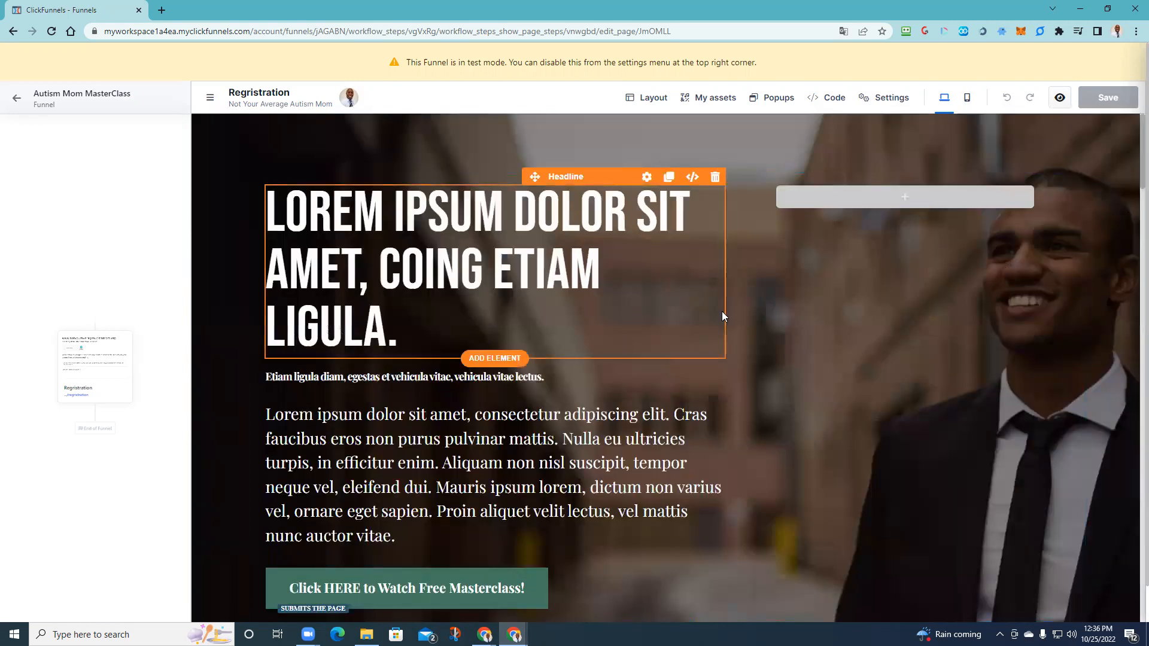
pyautogui.scroll(-7, 718, 335)
pyautogui.scroll(2, 453, 348)
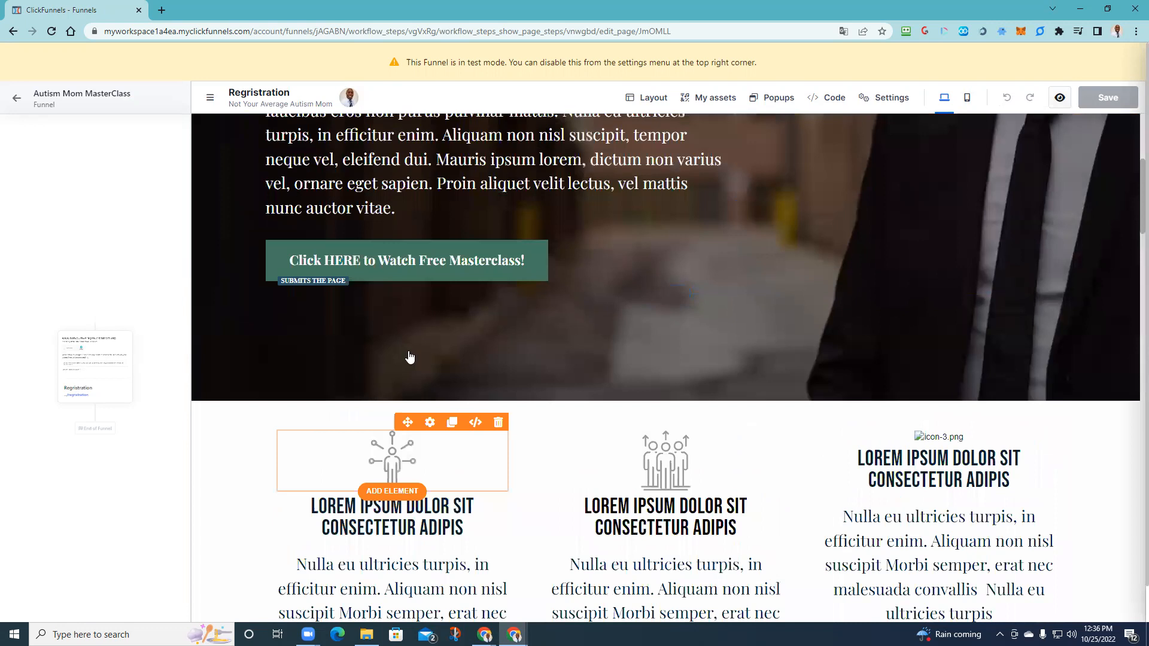
pyautogui.scroll(2, 419, 353)
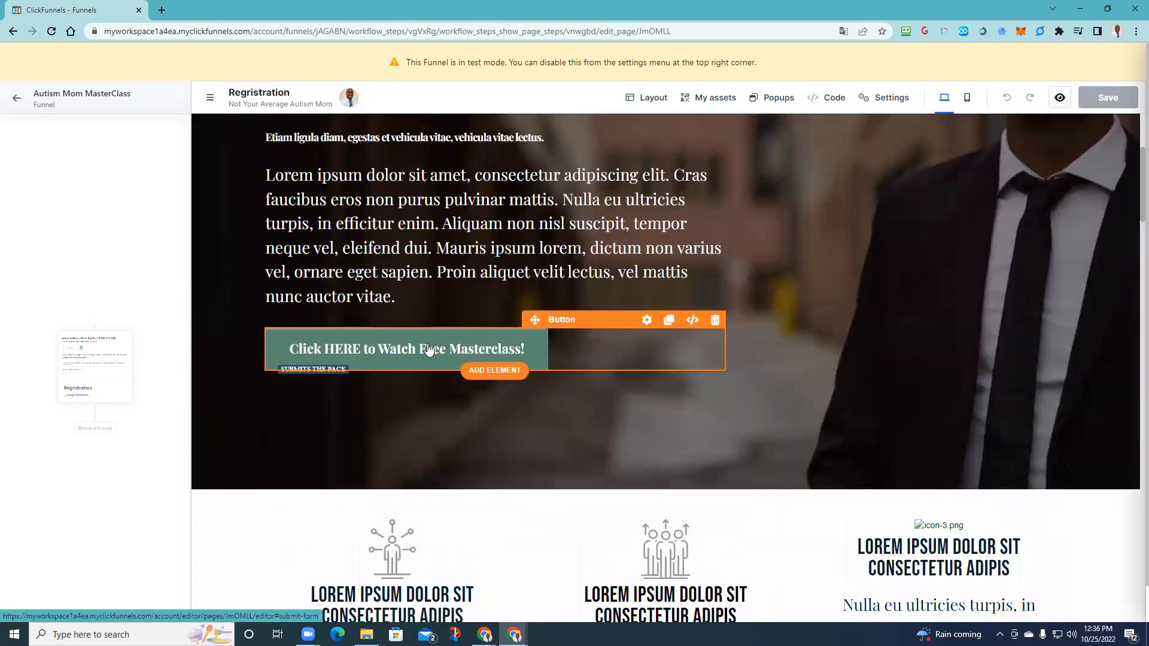
pyautogui.click(474, 352)
pyautogui.click(742, 291)
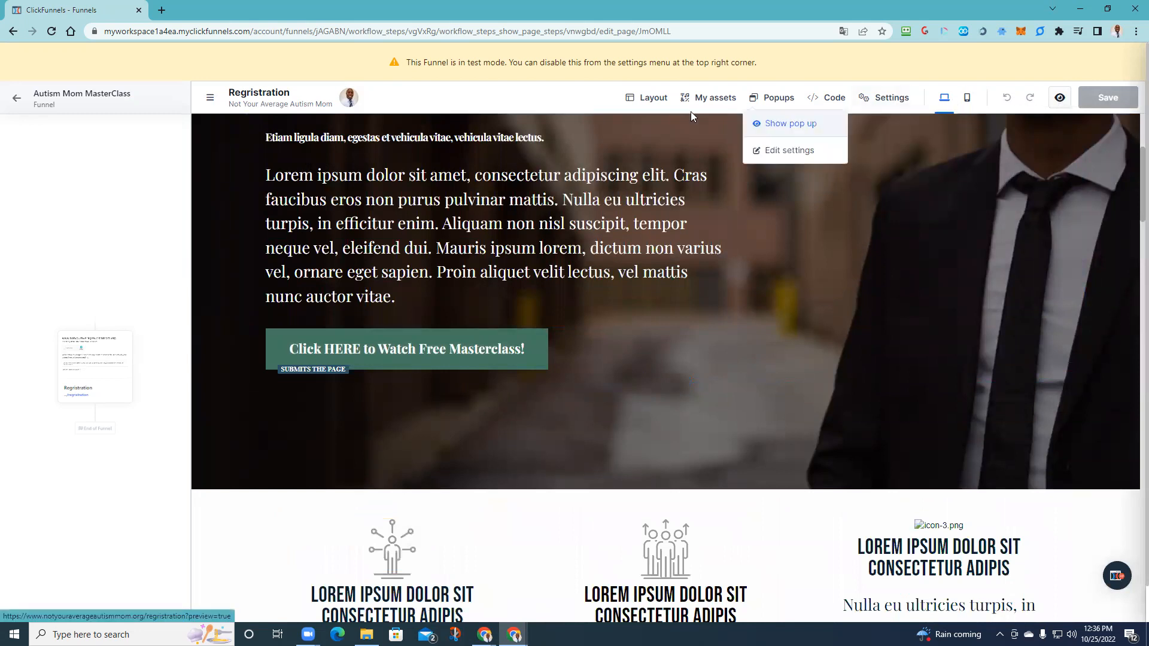
pyautogui.click(14, 99)
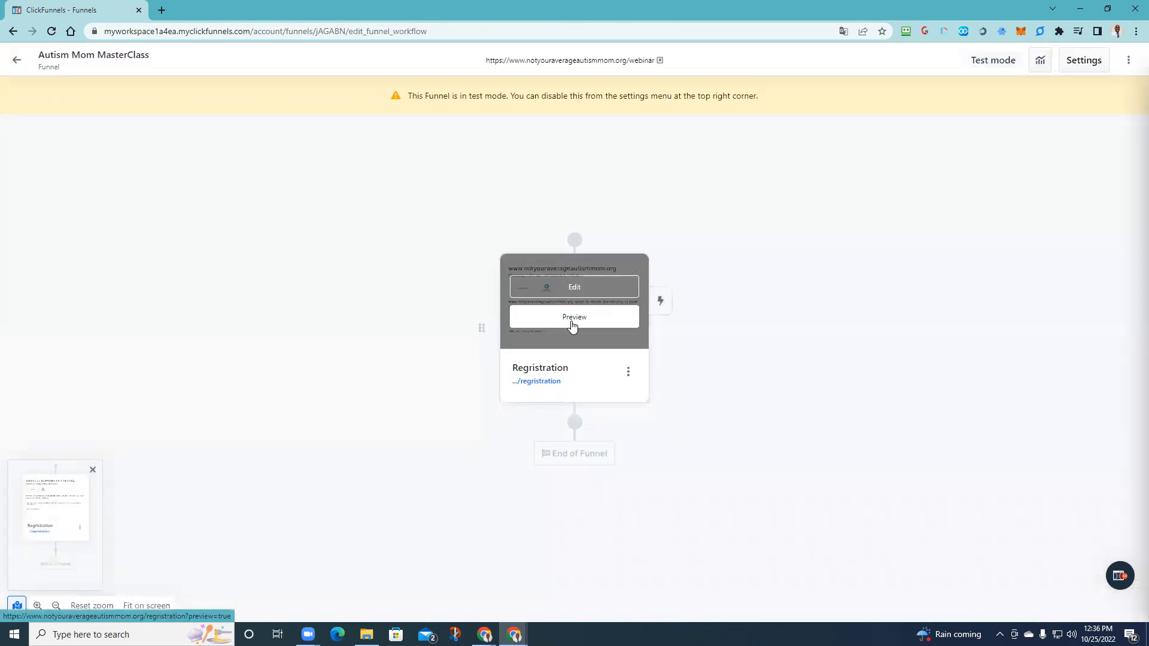
pyautogui.click(572, 323)
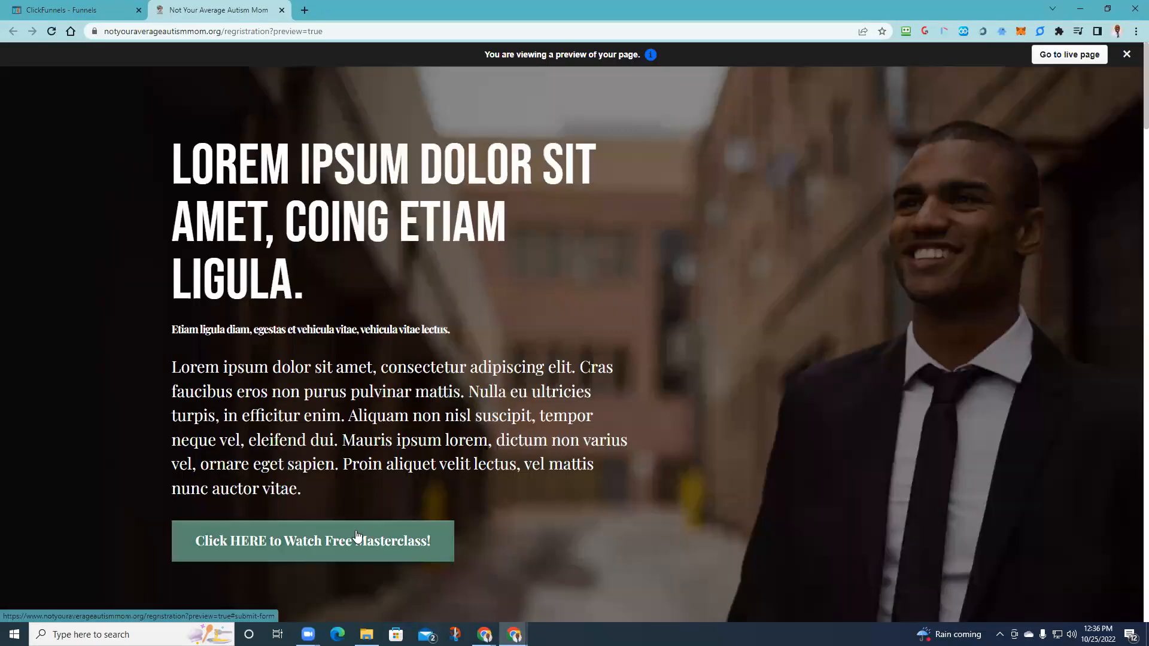
pyautogui.click(358, 534)
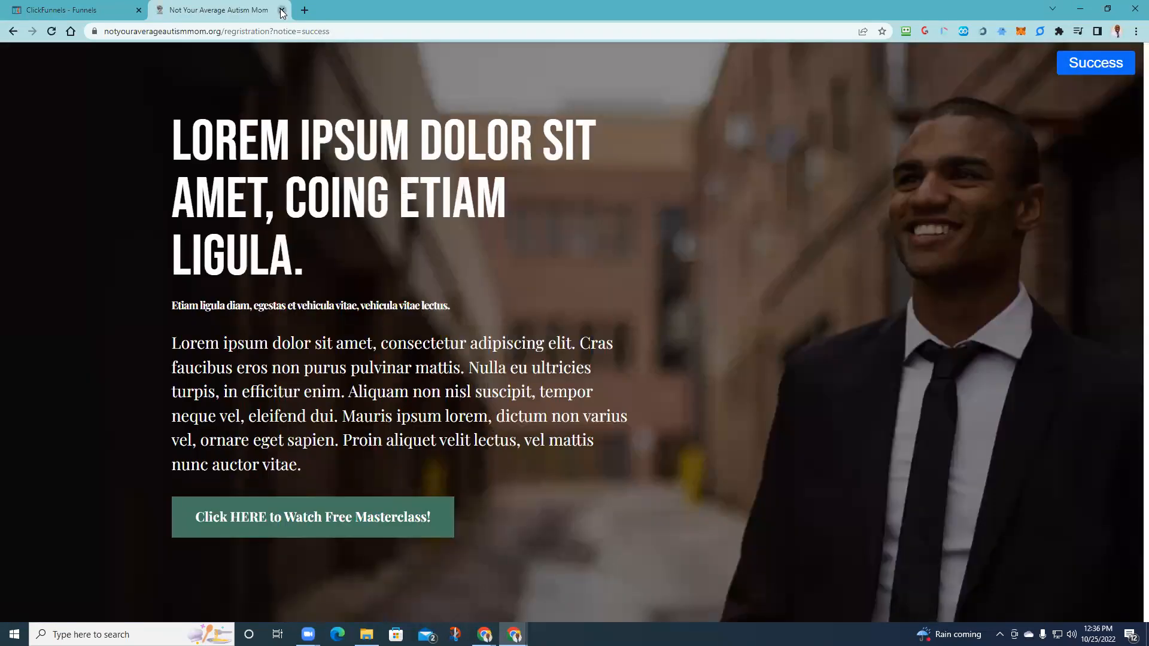
pyautogui.click(282, 10)
pyautogui.moveTo(566, 315)
pyautogui.click(591, 296)
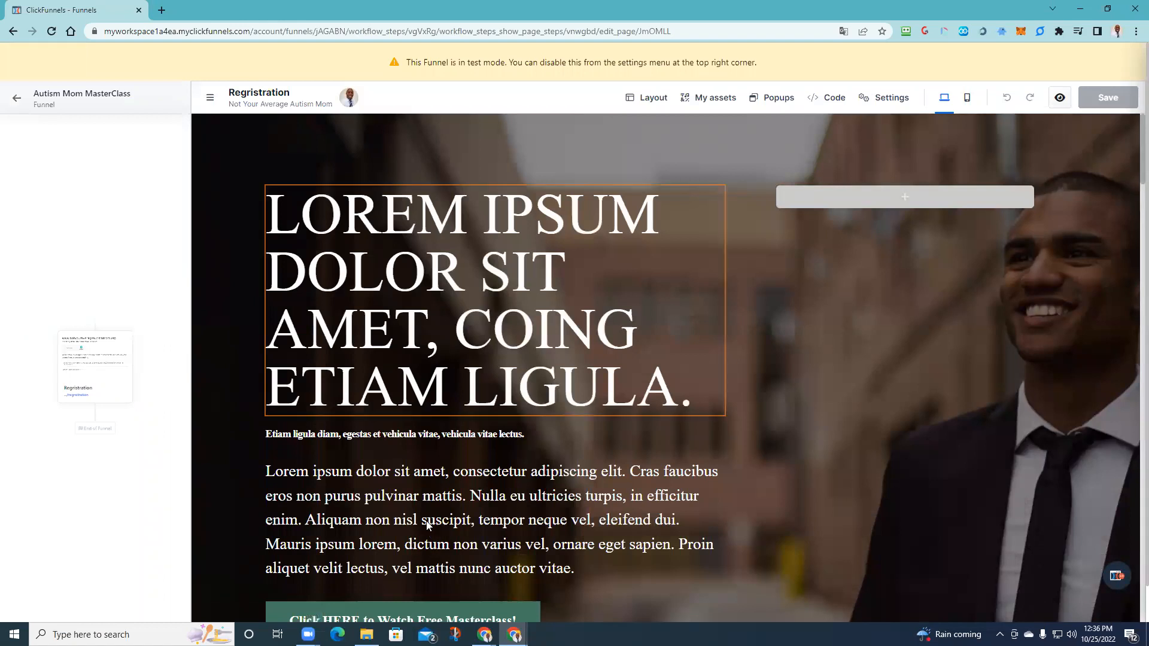
# - Set the masterclass button's on-click action to open the pop-up and save the page
pyautogui.scroll(-5, 417, 530)
pyautogui.click(435, 286)
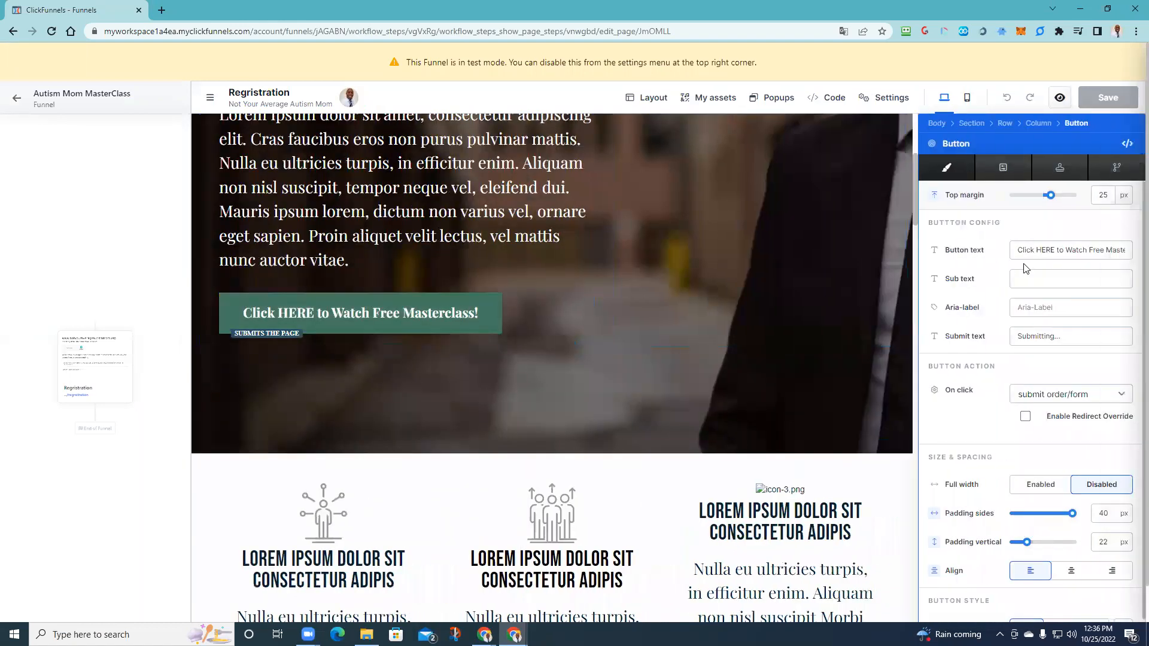
pyautogui.click(1107, 397)
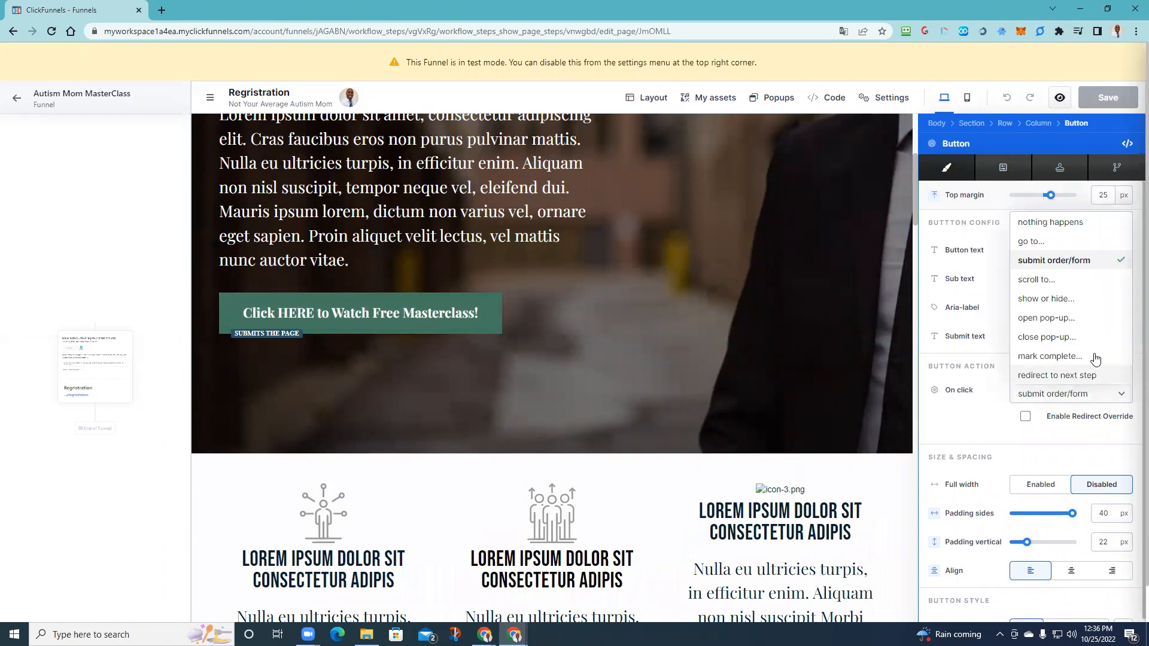
pyautogui.click(1075, 319)
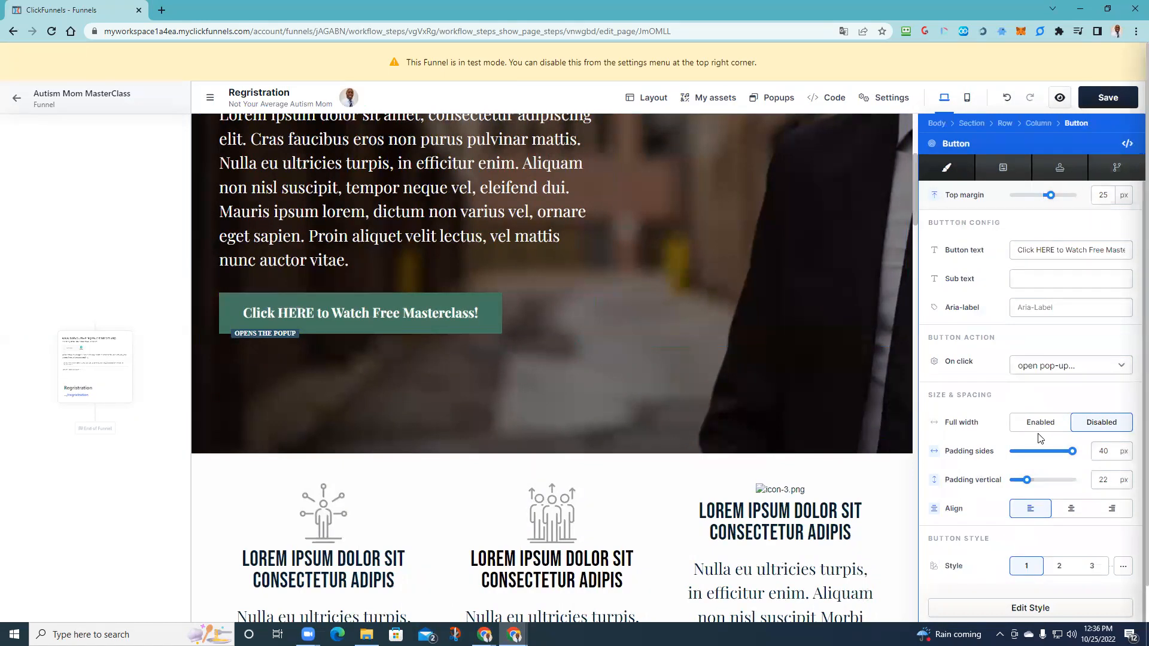
pyautogui.scroll(-2, 1017, 515)
pyautogui.scroll(3, 1047, 419)
pyautogui.click(1099, 102)
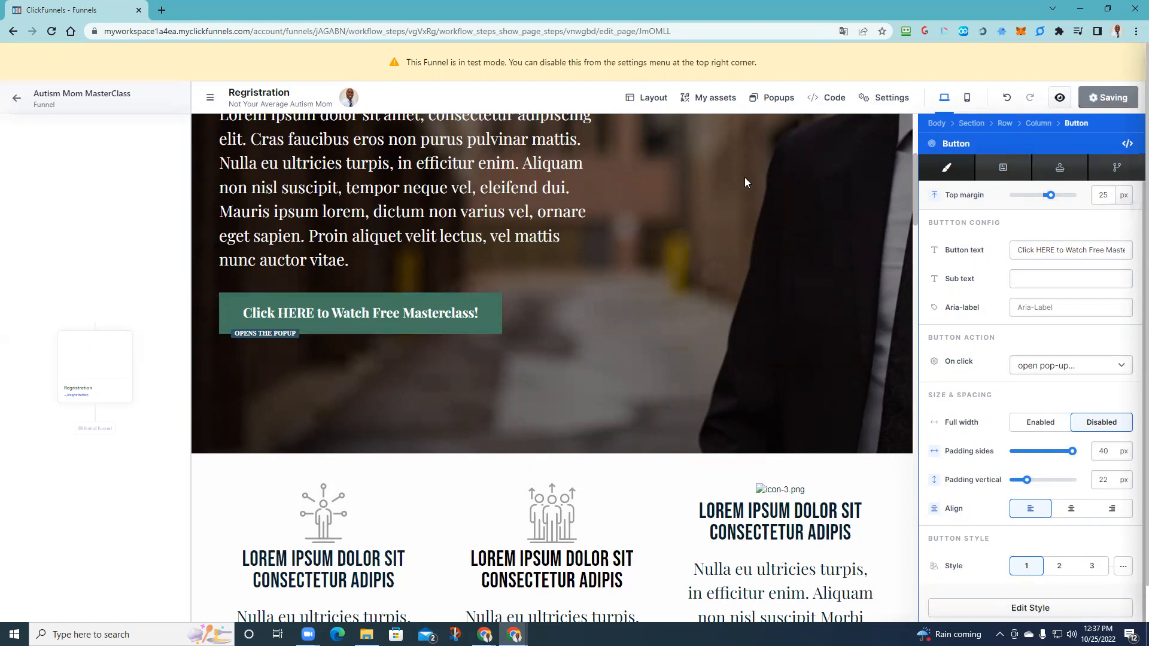
# - Show the pop-up and change its heading to 'DISCOVER SECRETS TO MANAGING EXPECTATIONS'
pyautogui.click(778, 98)
pyautogui.click(771, 126)
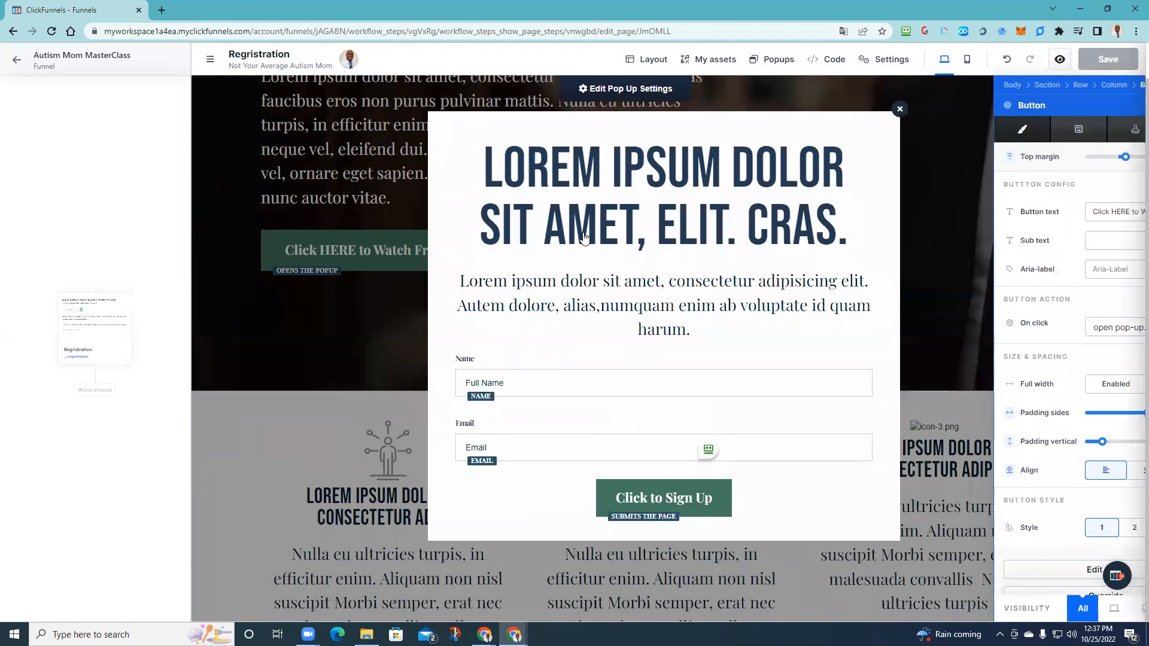
pyautogui.click(691, 239)
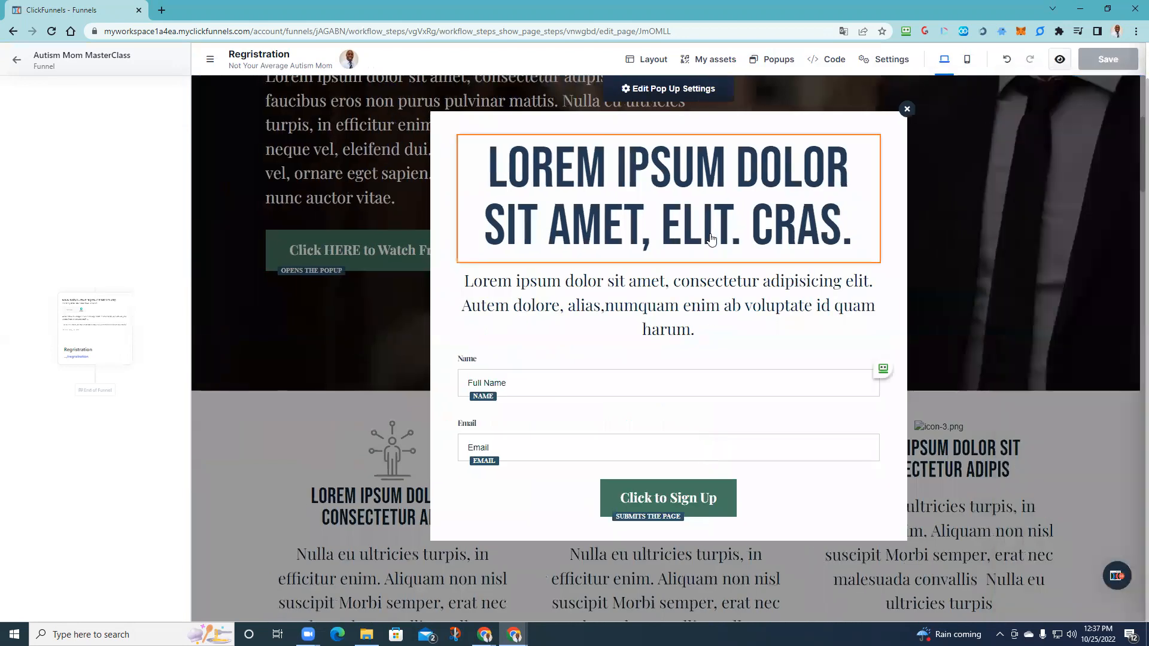
pyautogui.click(847, 240)
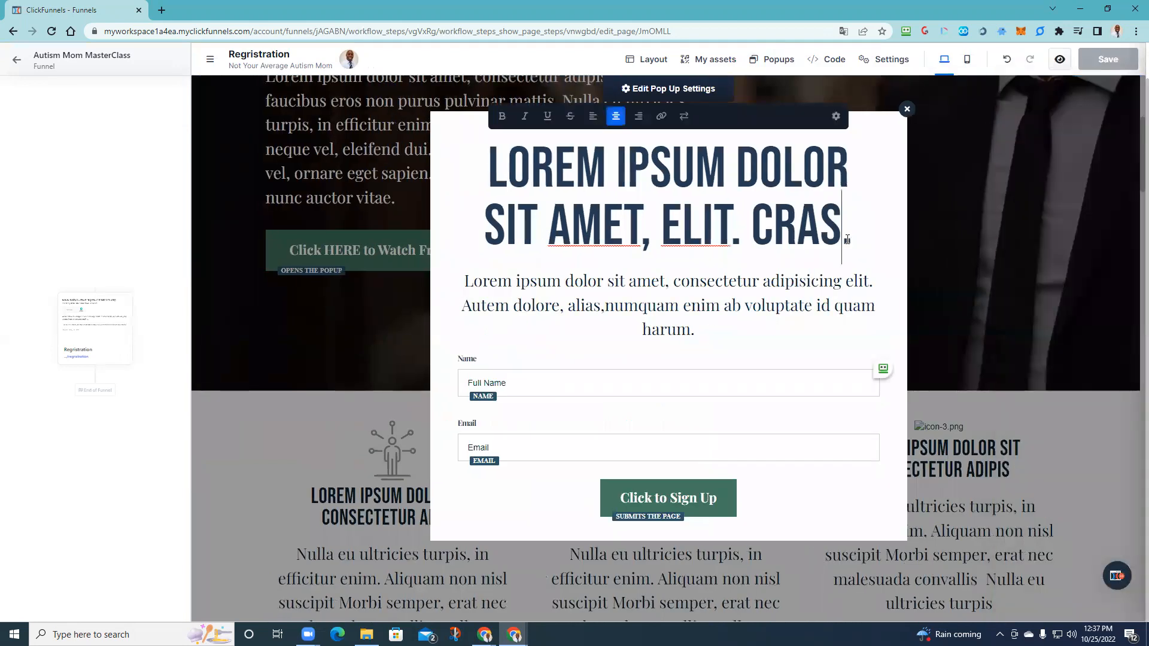
pyautogui.moveTo(849, 239); pyautogui.dragTo(492, 181)
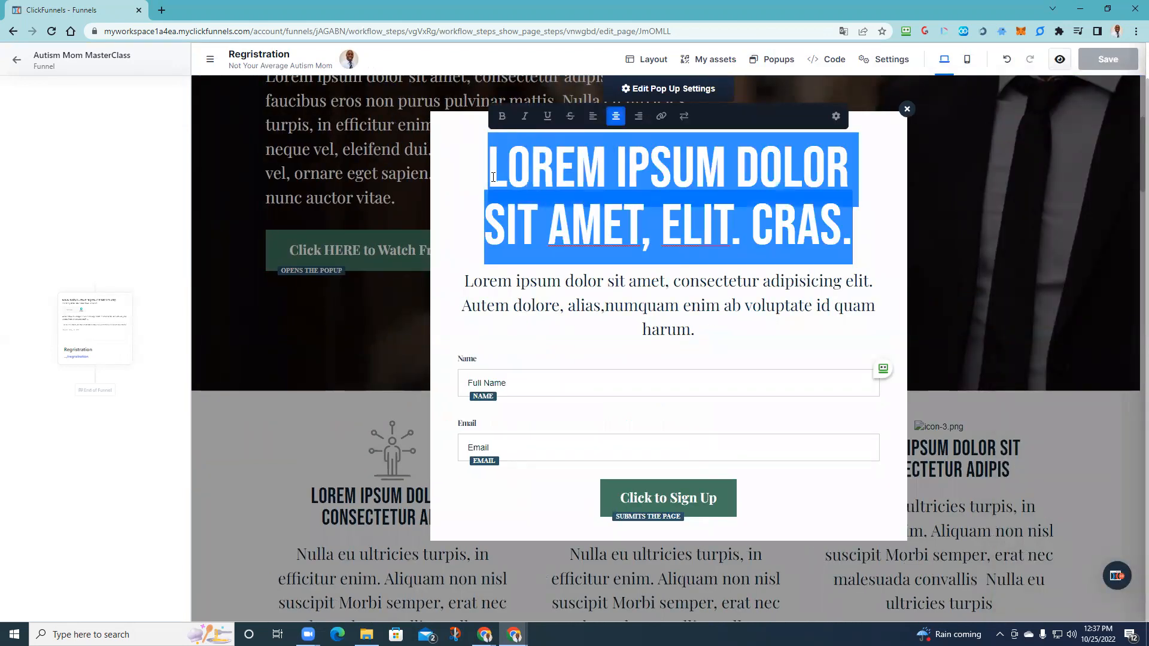
pyautogui.write('DISC')
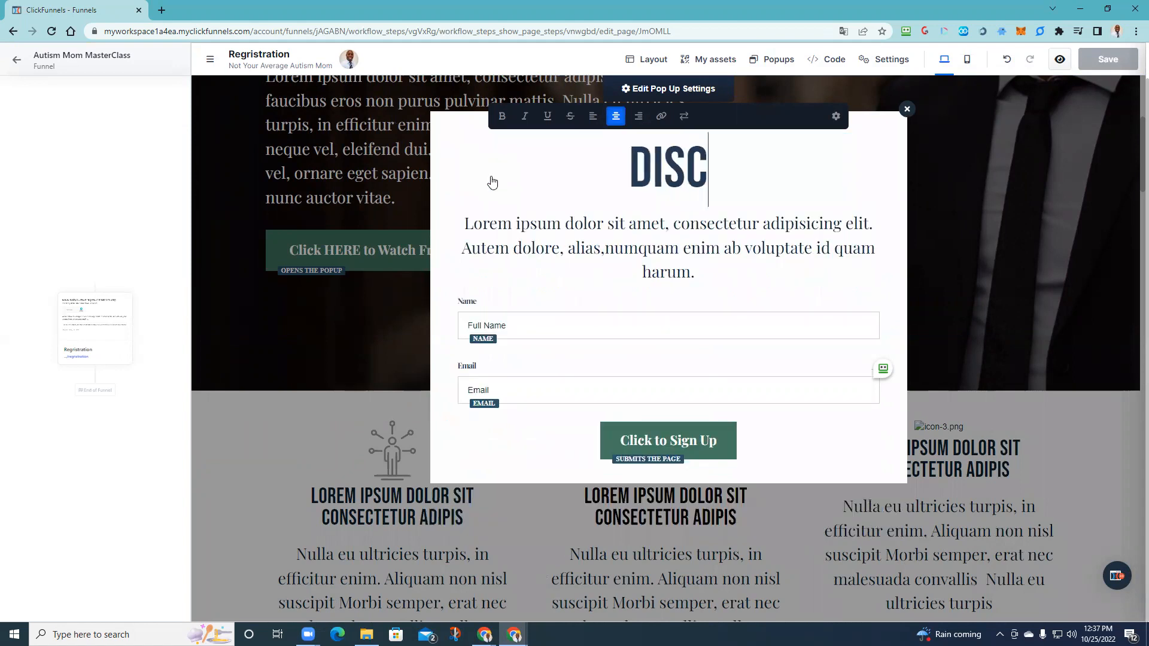
pyautogui.write('OVER  ')
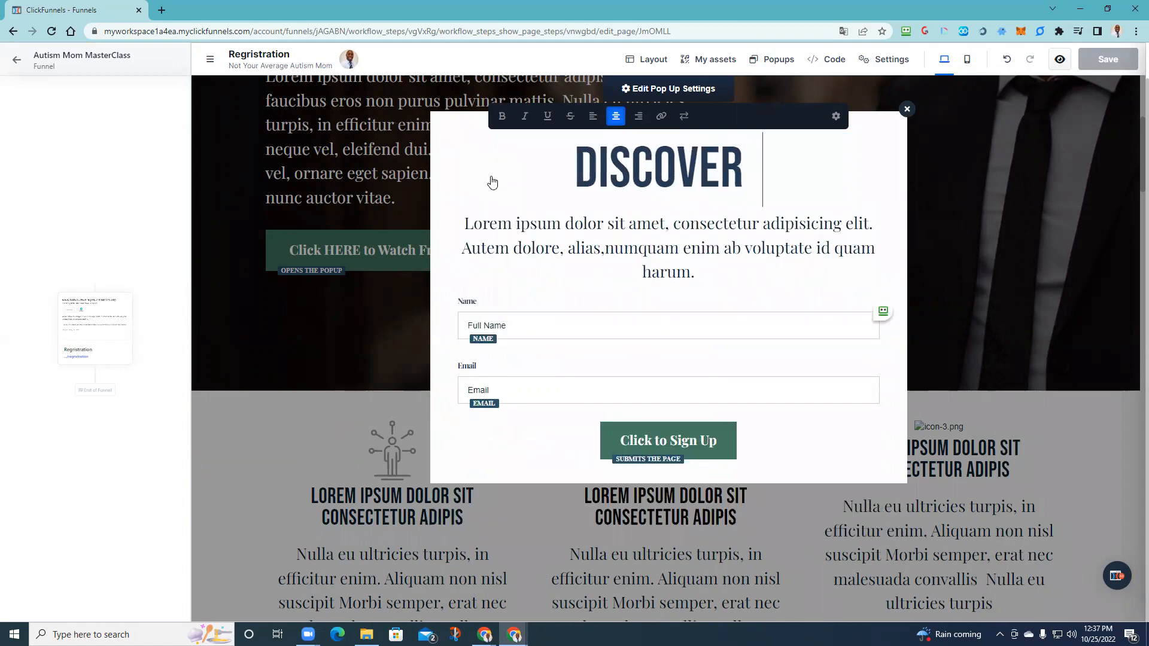
pyautogui.write('SECRETS TO ')
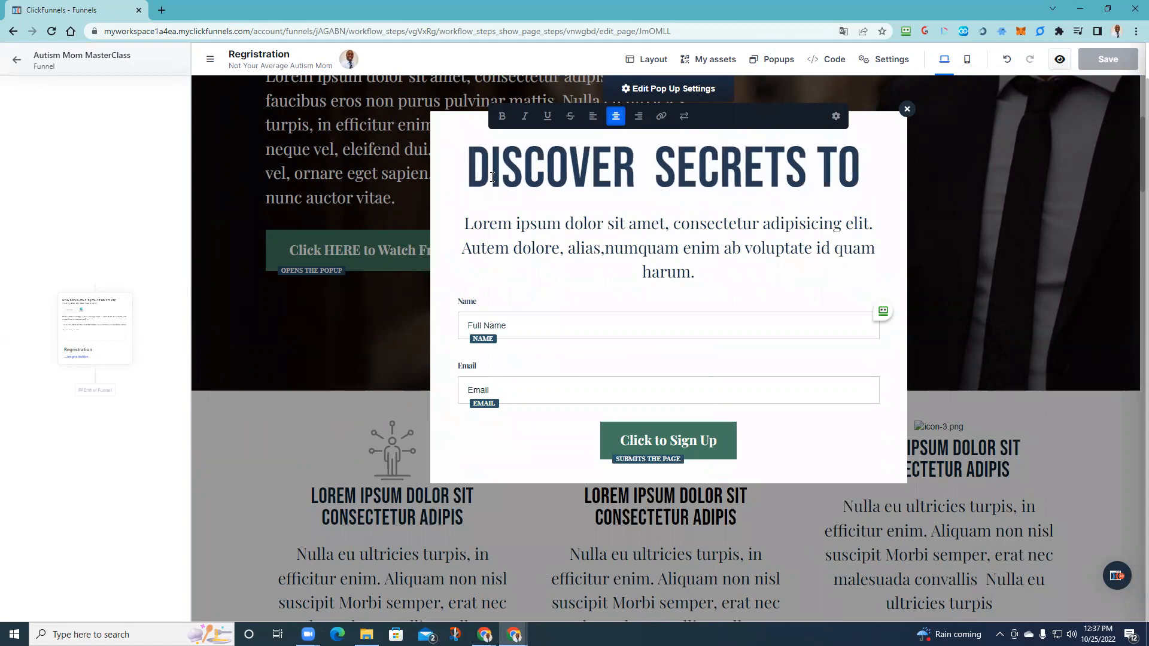
pyautogui.write('MANGING')
pyautogui.press('BackSpace')
pyautogui.press('BackSpace')
pyautogui.press('BackSpace')
pyautogui.press('BackSpace')
pyautogui.write('ANA')
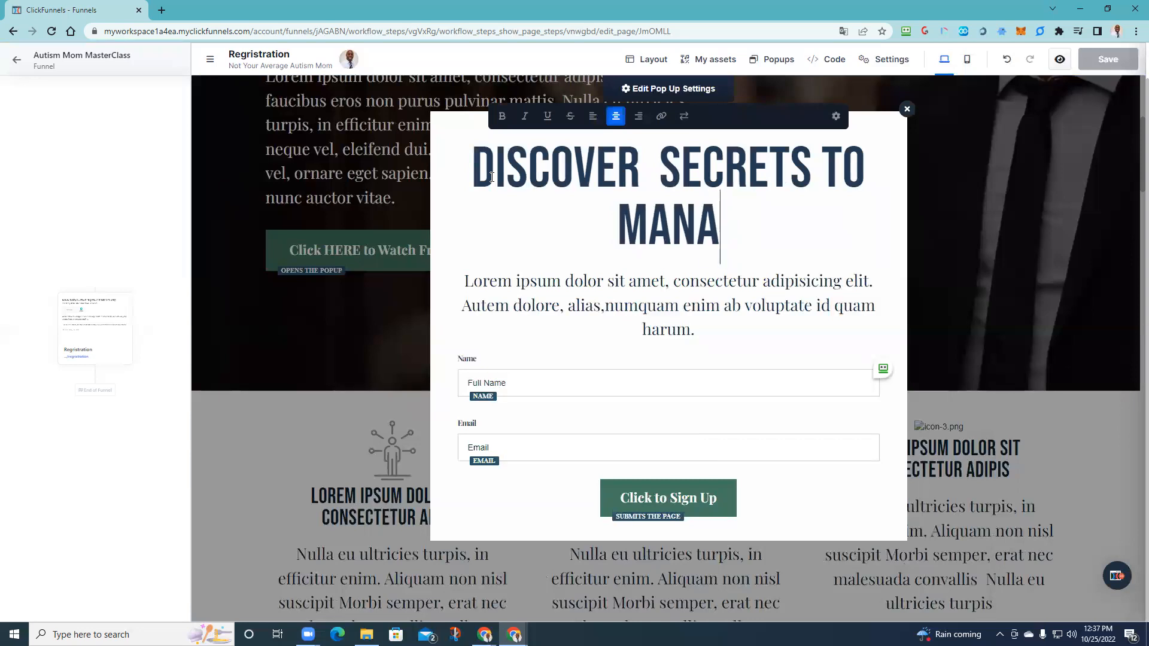
pyautogui.write('GING ')
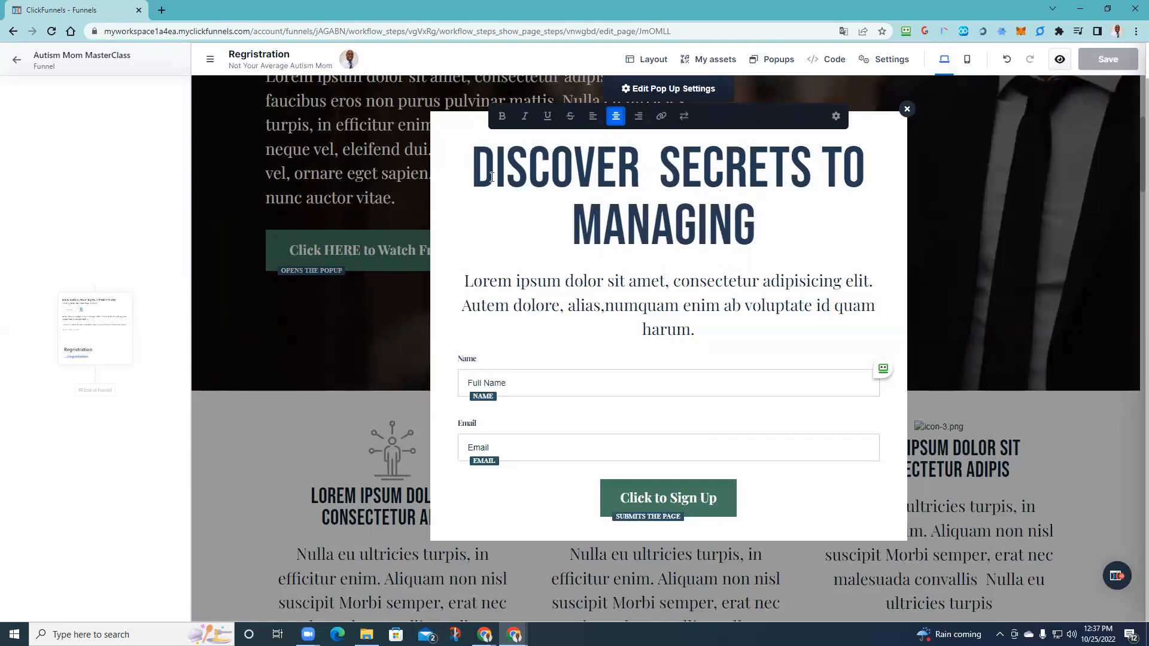
pyautogui.write('EXPECTA')
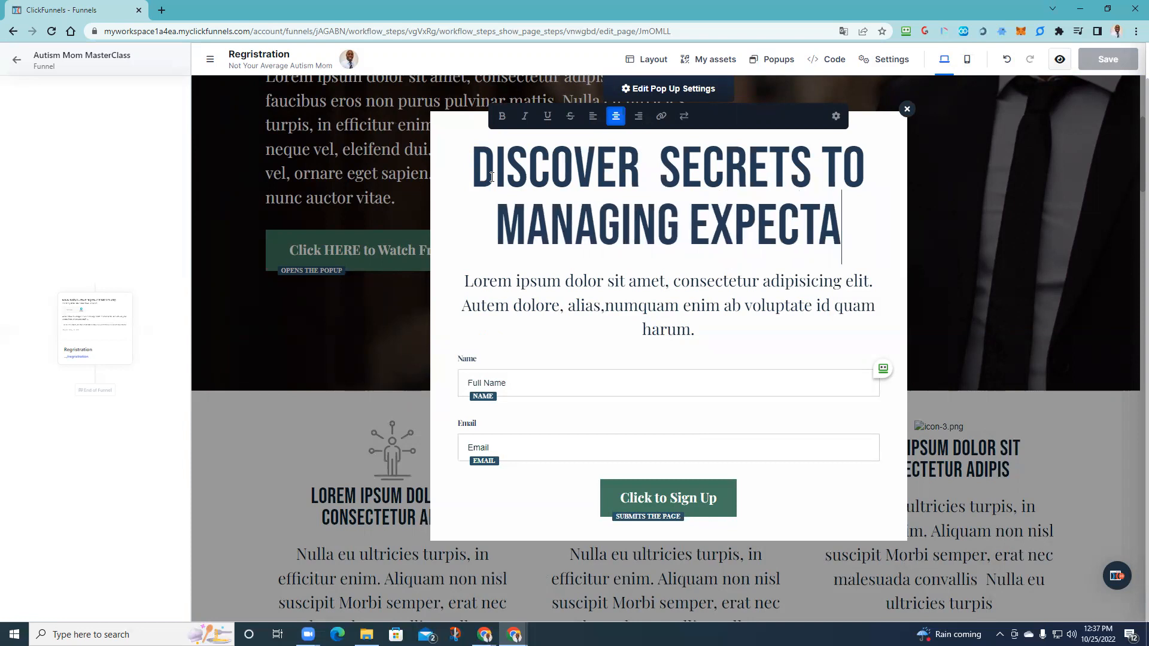
pyautogui.write('TIONS')
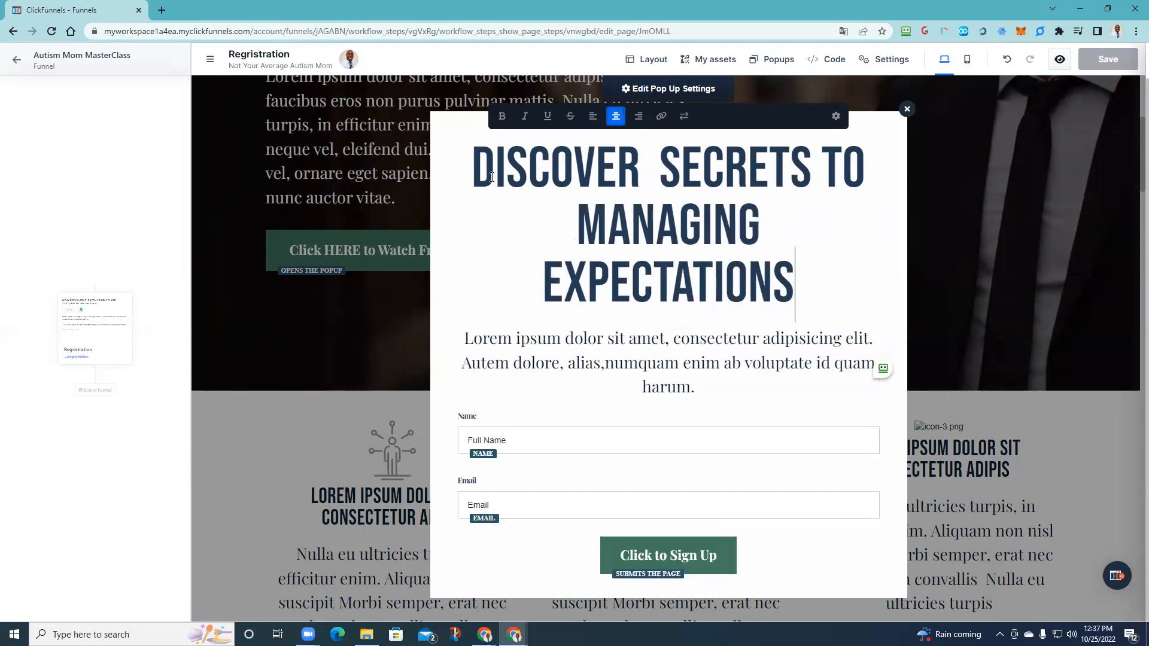
# - Replace the pop-up's paragraph with 'Enter Your Name & Email Below' and close the pop-up
pyautogui.click(652, 351)
pyautogui.click(715, 396)
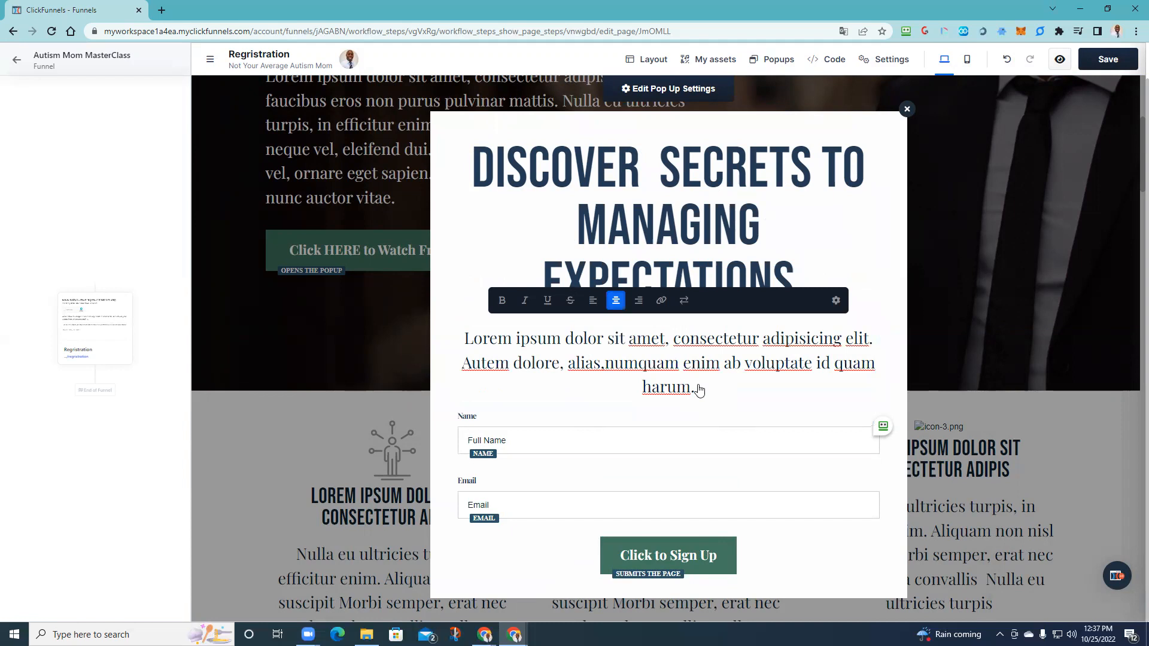
pyautogui.moveTo(690, 383); pyautogui.dragTo(713, 392)
pyautogui.press('BackSpace')
pyautogui.press('BackSpace')
pyautogui.press('BackSpace')
pyautogui.press('BackSpace')
pyautogui.press('BackSpace')
pyautogui.press('BackSpace')
pyautogui.press('BackSpace')
pyautogui.press('BackSpace')
pyautogui.press('BackSpace')
pyautogui.press('BackSpace')
pyautogui.press('BackSpace')
pyautogui.press('BackSpace')
pyautogui.press('BackSpace')
pyautogui.press('BackSpace')
pyautogui.press('BackSpace')
pyautogui.press('BackSpace')
pyautogui.press('BackSpace')
pyautogui.press('BackSpace')
pyautogui.press('BackSpace')
pyautogui.press('BackSpace')
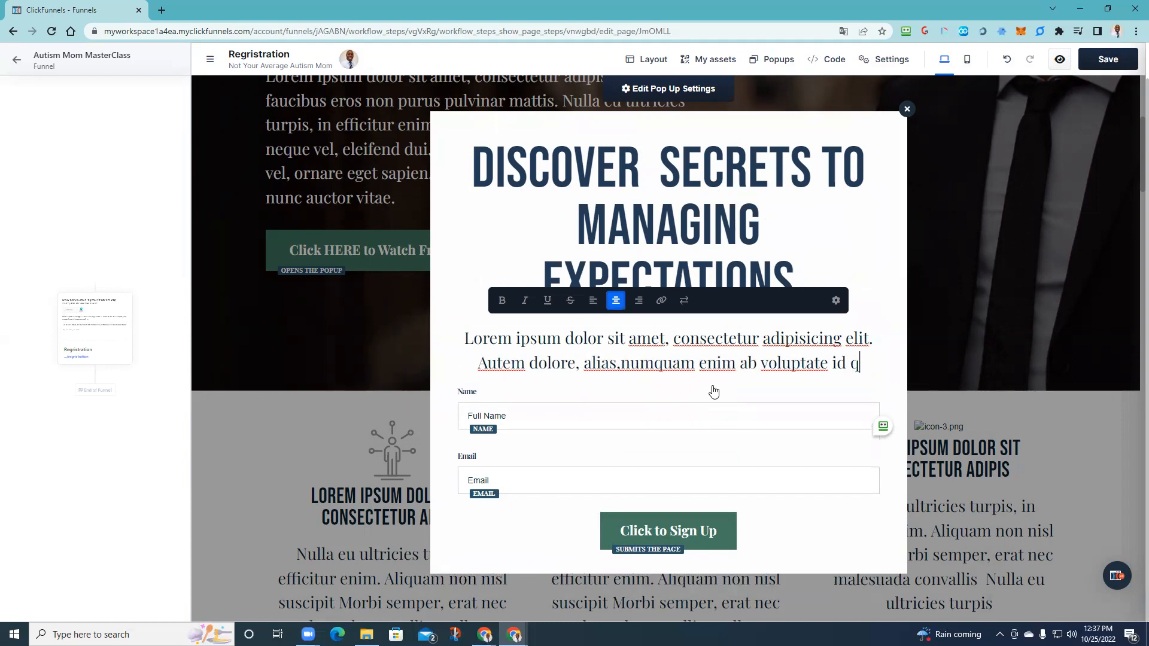
pyautogui.press('BackSpace')
pyautogui.press('BackSpace')
pyautogui.press('BackSpace')
pyautogui.press('BackSpace')
pyautogui.press('BackSpace')
pyautogui.press('BackSpace')
pyautogui.press('BackSpace')
pyautogui.press('BackSpace')
pyautogui.press('BackSpace')
pyautogui.press('BackSpace')
pyautogui.press('BackSpace')
pyautogui.press('BackSpace')
pyautogui.press('BackSpace')
pyautogui.press('BackSpace')
pyautogui.press('BackSpace')
pyautogui.press('BackSpace')
pyautogui.press('BackSpace')
pyautogui.press('BackSpace')
pyautogui.press('BackSpace')
pyautogui.press('BackSpace')
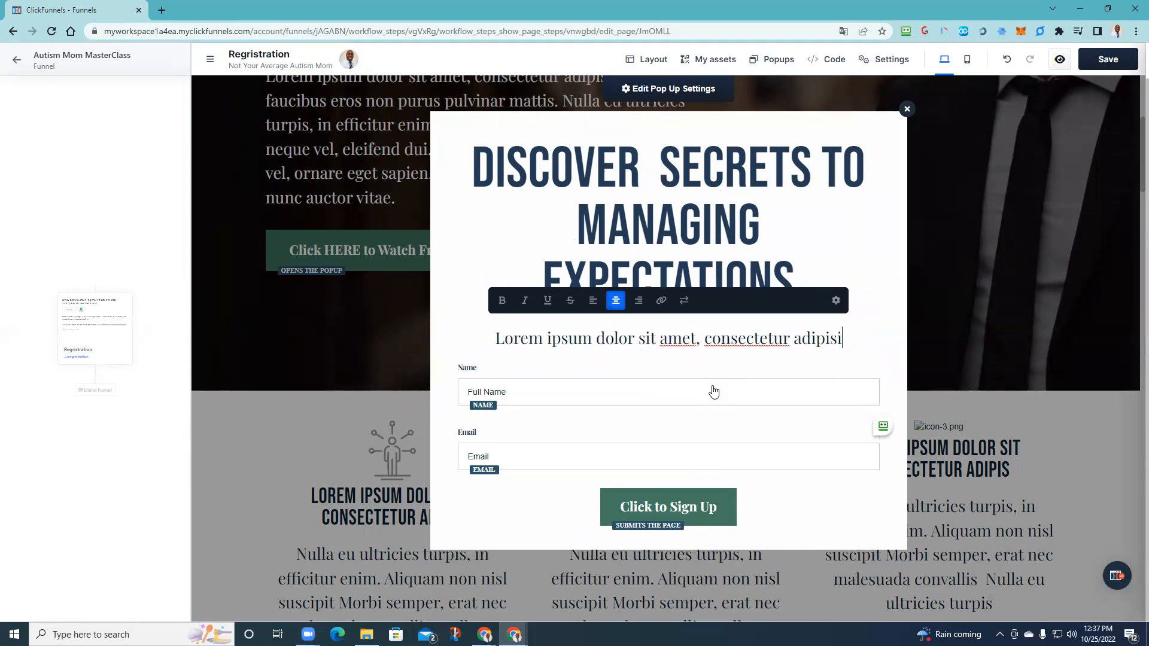
pyautogui.press('BackSpace')
pyautogui.press('BackSpace')
pyautogui.press('BackSpace')
pyautogui.press('BackSpace')
pyautogui.press('BackSpace')
pyautogui.press('BackSpace')
pyautogui.press('BackSpace')
pyautogui.press('BackSpace')
pyautogui.press('BackSpace')
pyautogui.press('BackSpace')
pyautogui.press('BackSpace')
pyautogui.press('BackSpace')
pyautogui.press('BackSpace')
pyautogui.press('BackSpace')
pyautogui.press('BackSpace')
pyautogui.press('BackSpace')
pyautogui.press('BackSpace')
pyautogui.press('BackSpace')
pyautogui.press('BackSpace')
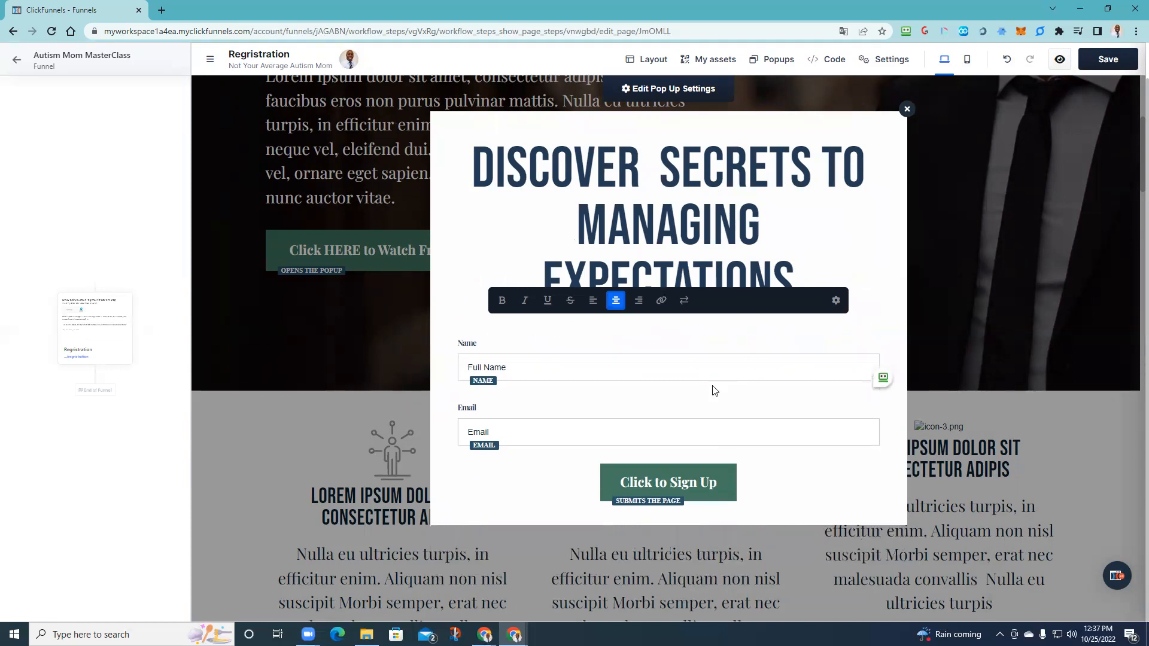
pyautogui.write('Enter ')
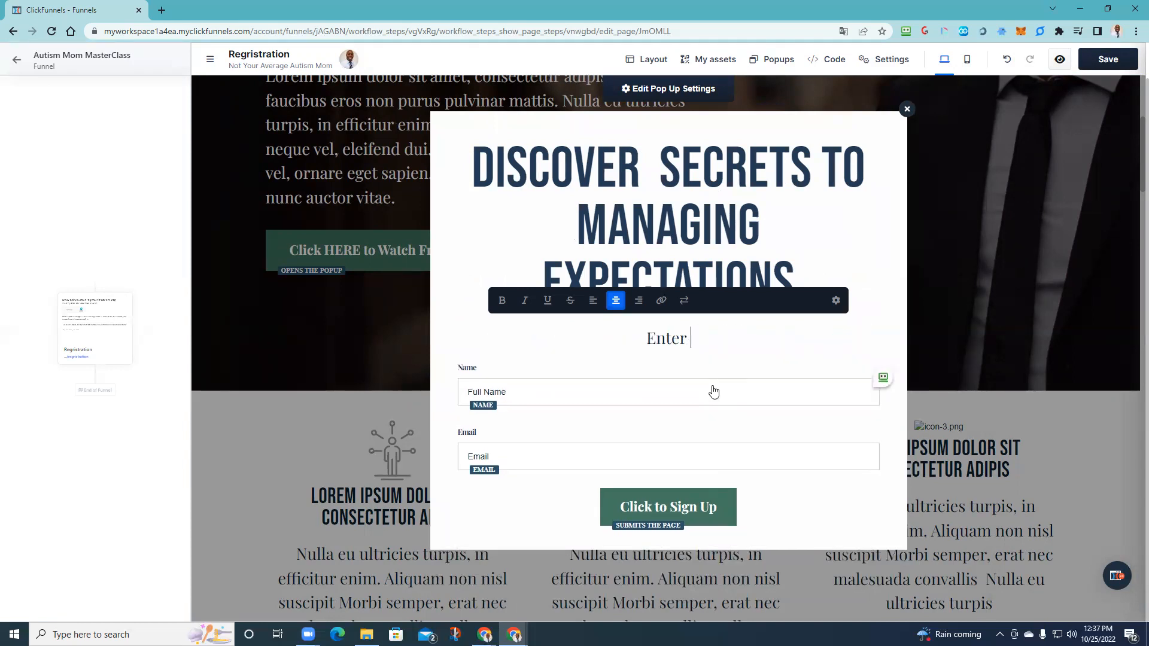
pyautogui.write('Your Name ')
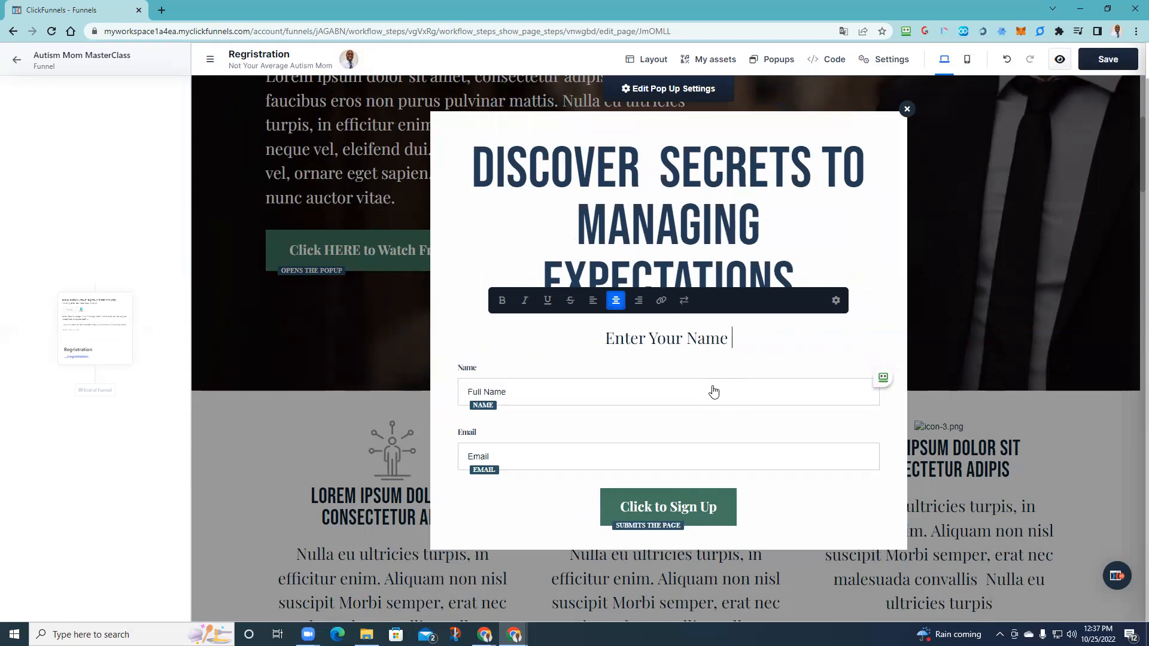
pyautogui.write('& Email Below')
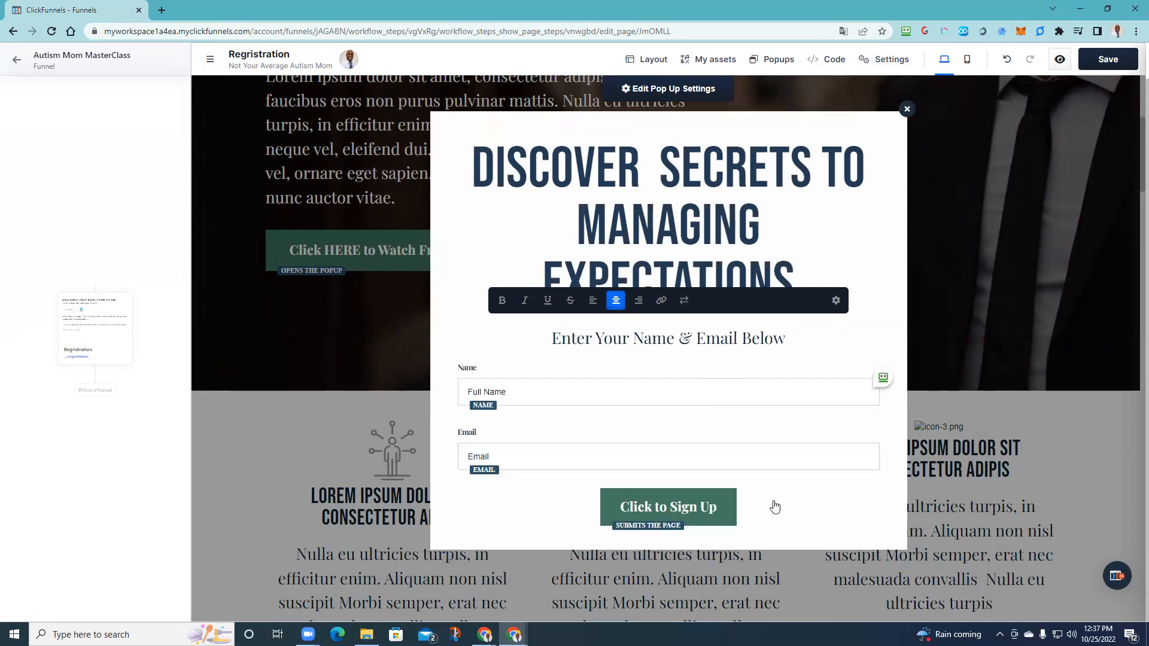
pyautogui.click(991, 241)
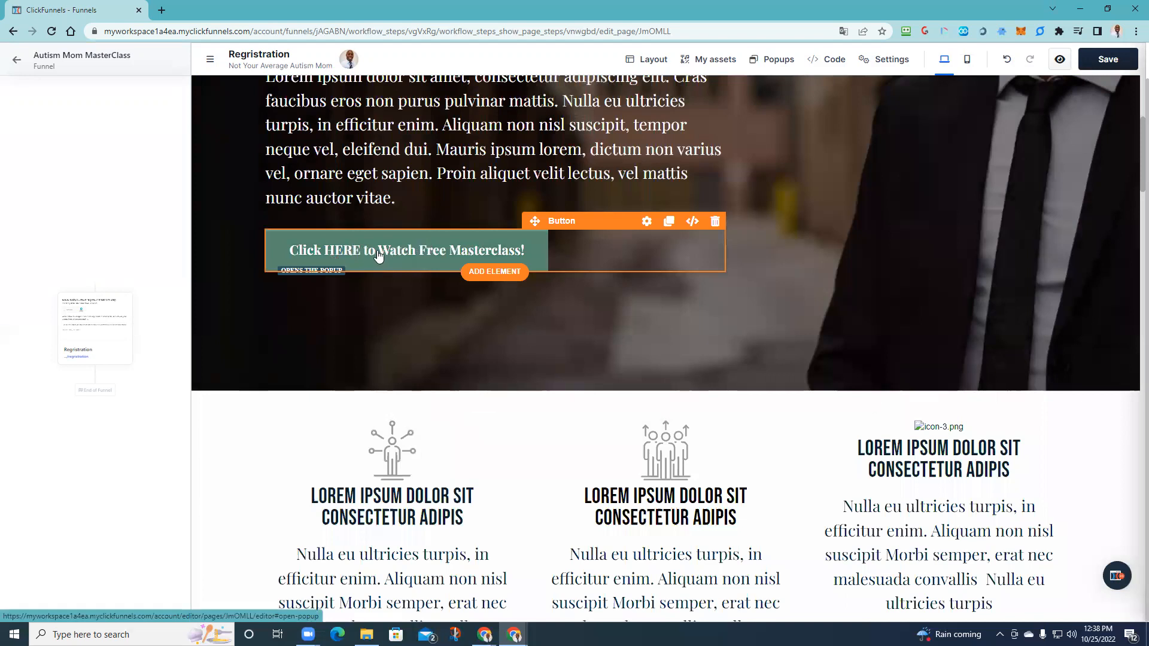
pyautogui.click(777, 59)
pyautogui.click(776, 87)
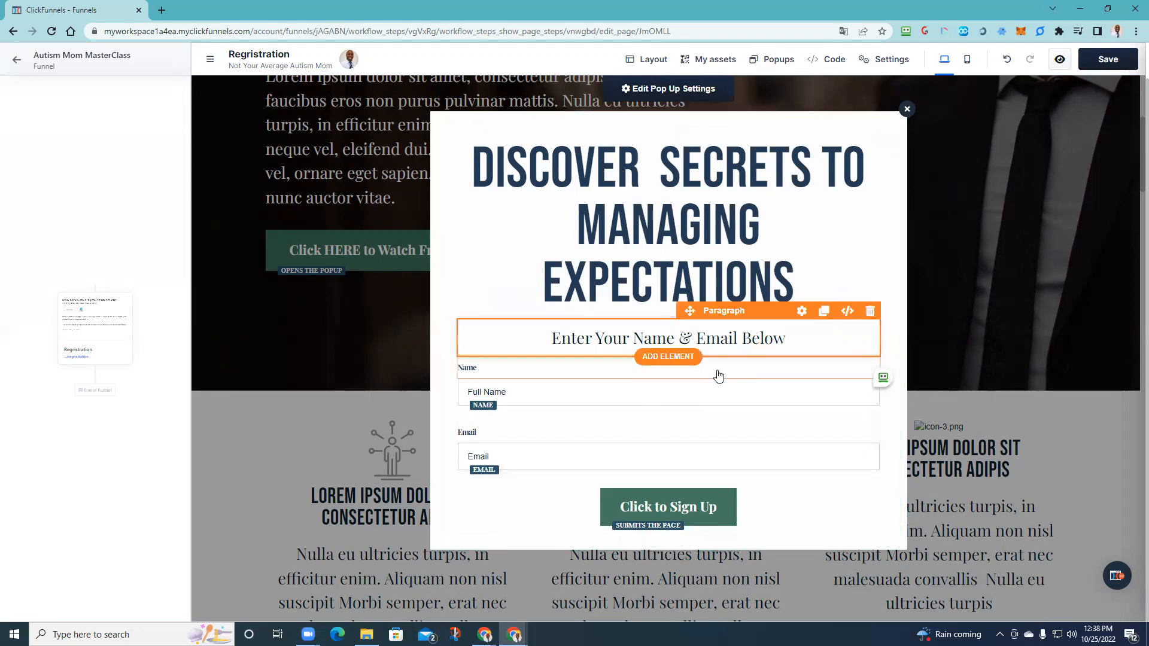
pyautogui.click(978, 228)
pyautogui.scroll(-6, 544, 289)
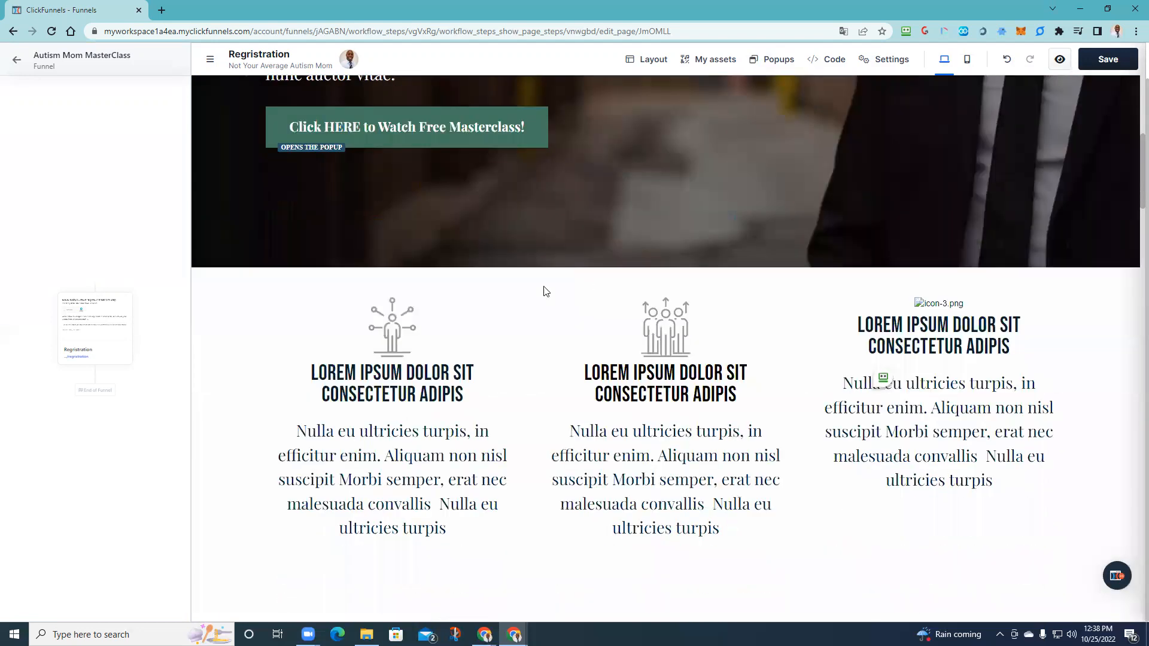
pyautogui.scroll(3, 815, 305)
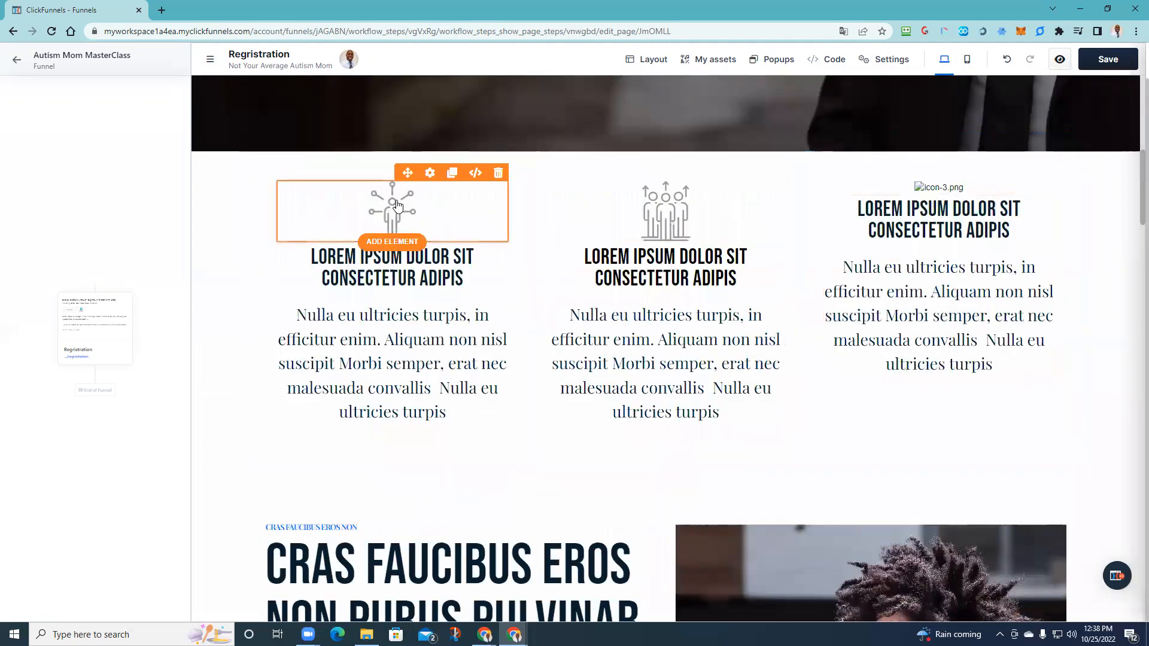
pyautogui.scroll(-4, 514, 345)
pyautogui.scroll(-5, 513, 346)
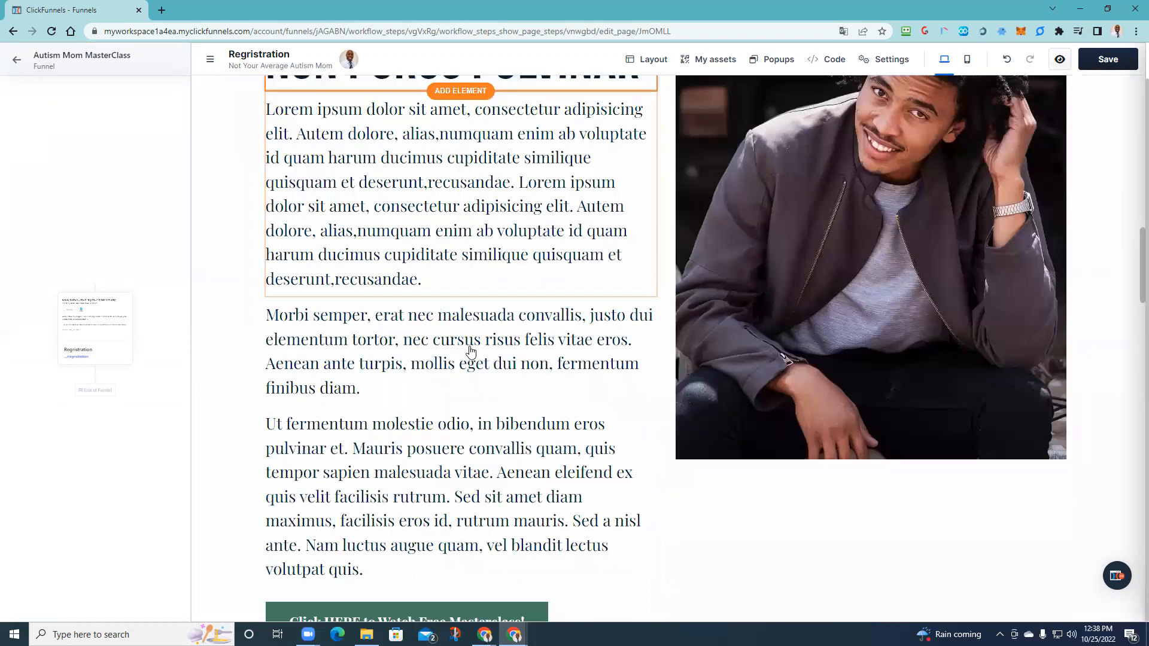
pyautogui.scroll(-7, 395, 211)
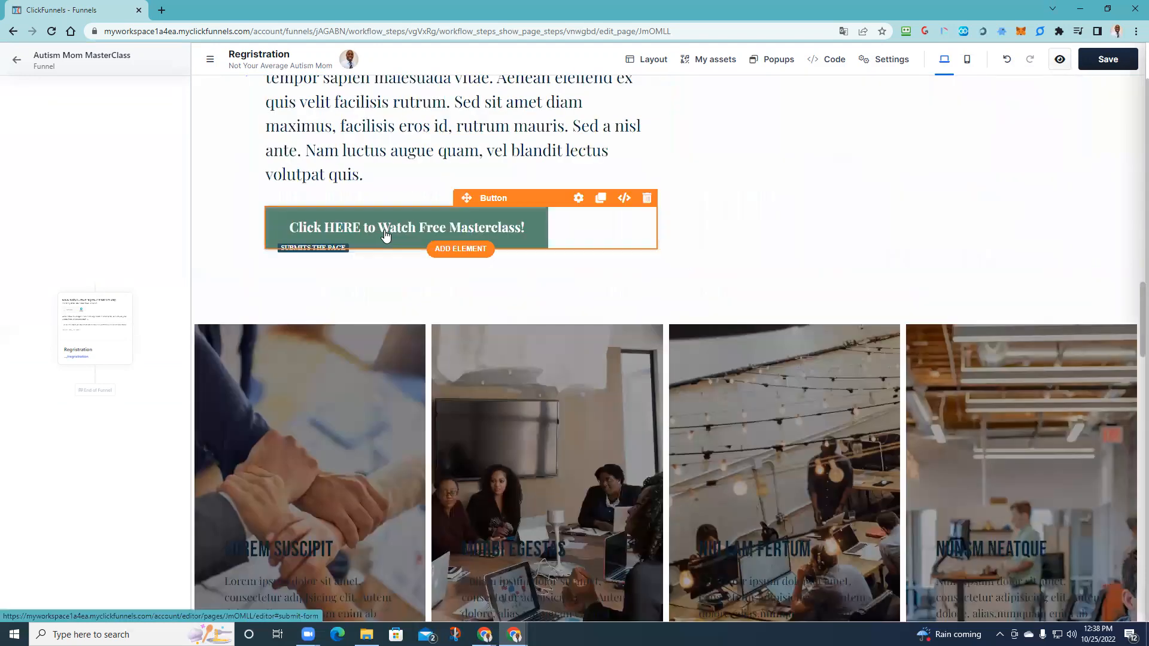
pyautogui.click(457, 239)
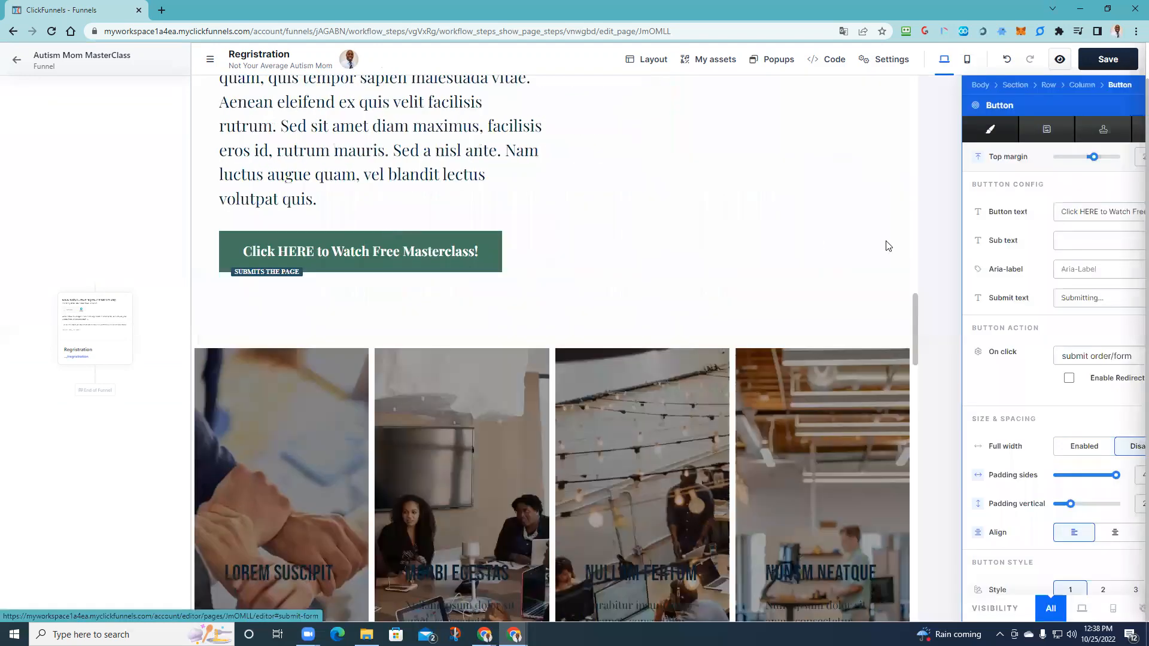
pyautogui.click(1099, 358)
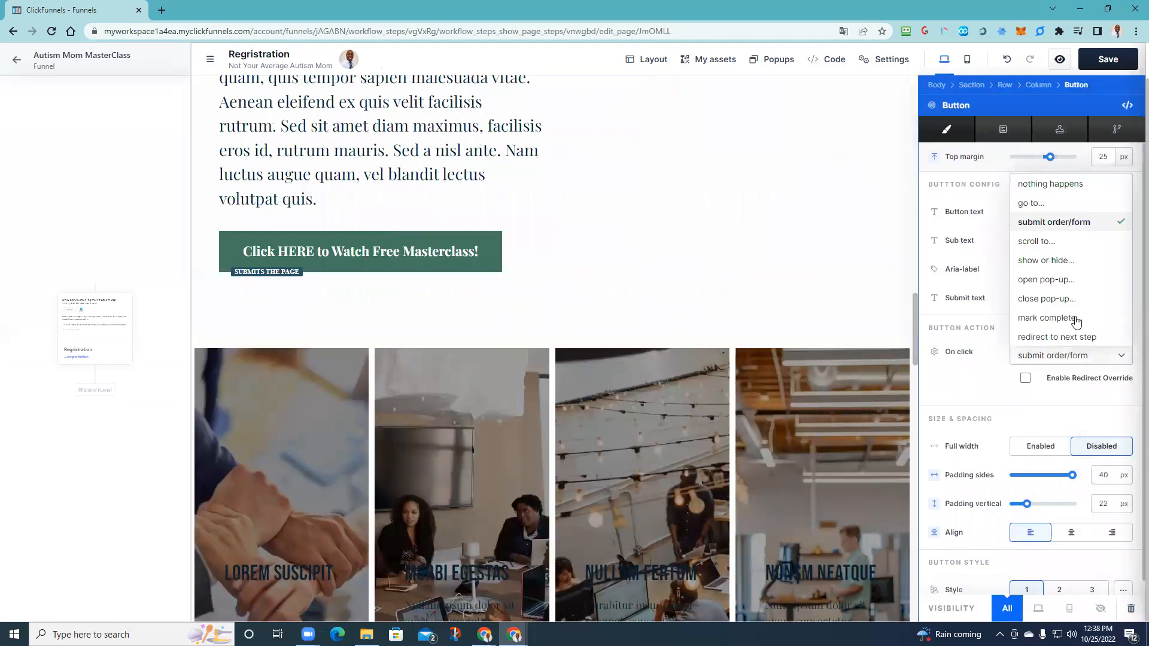
pyautogui.click(1056, 280)
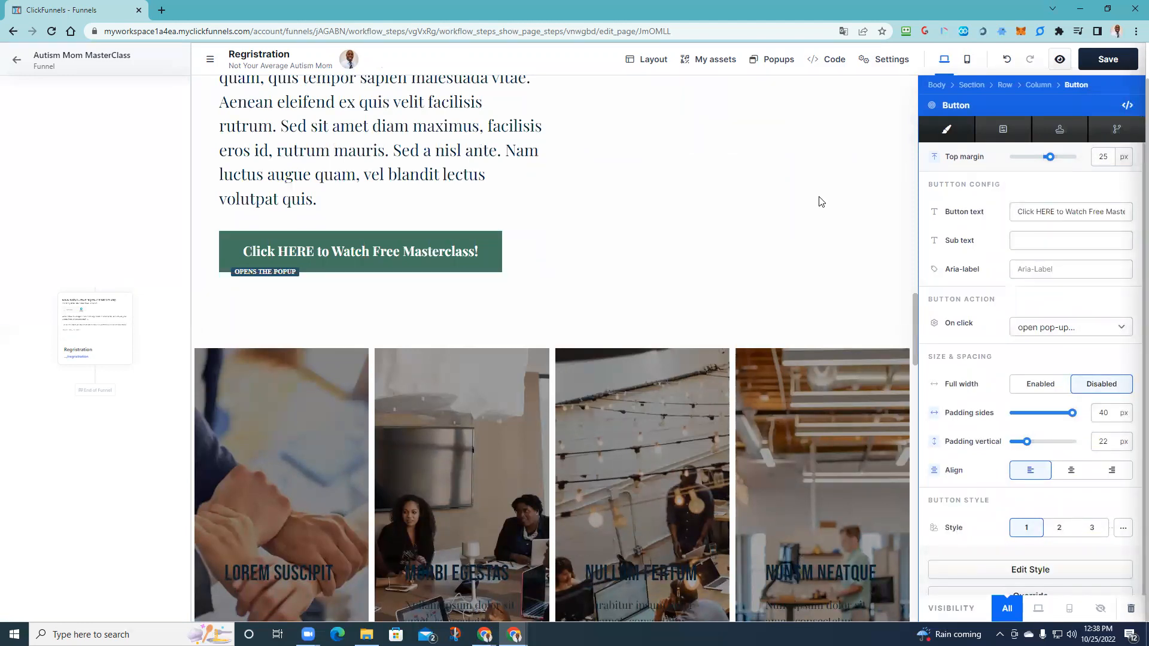
pyautogui.click(425, 276)
pyautogui.scroll(-10, 461, 341)
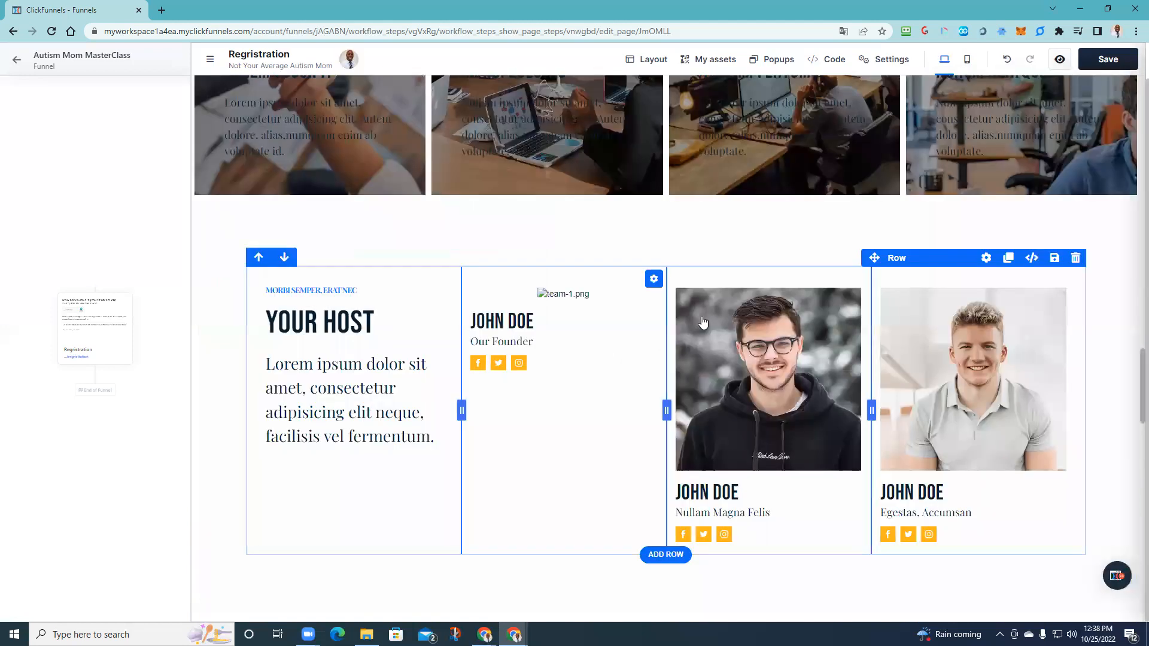
pyautogui.scroll(-8, 568, 393)
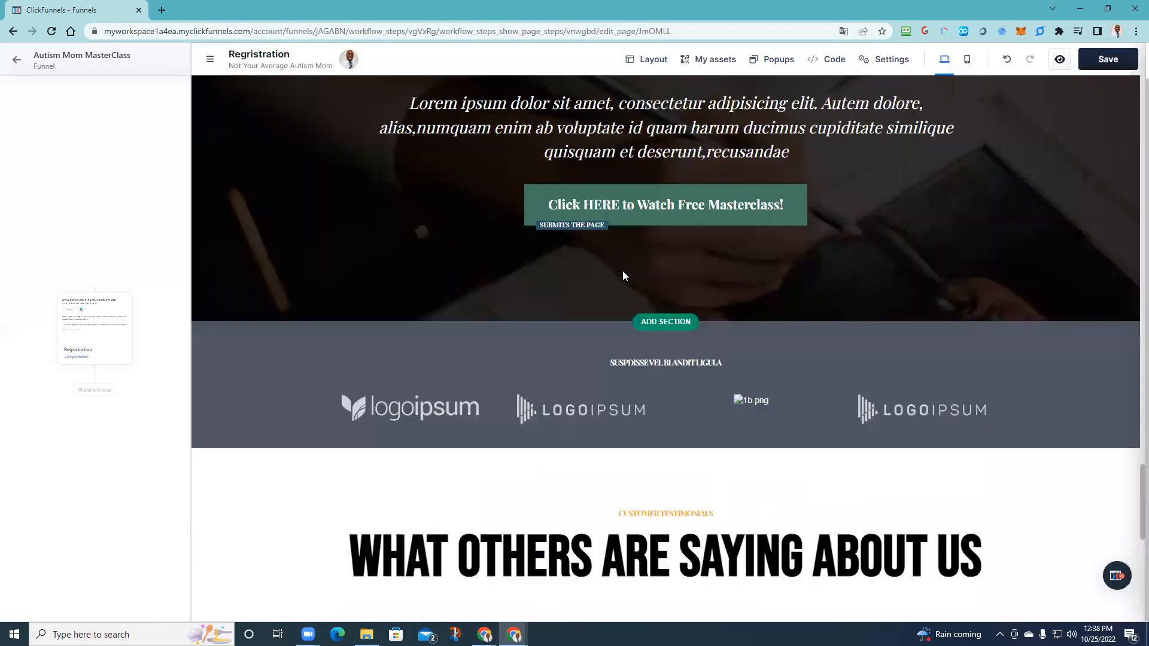
pyautogui.click(672, 199)
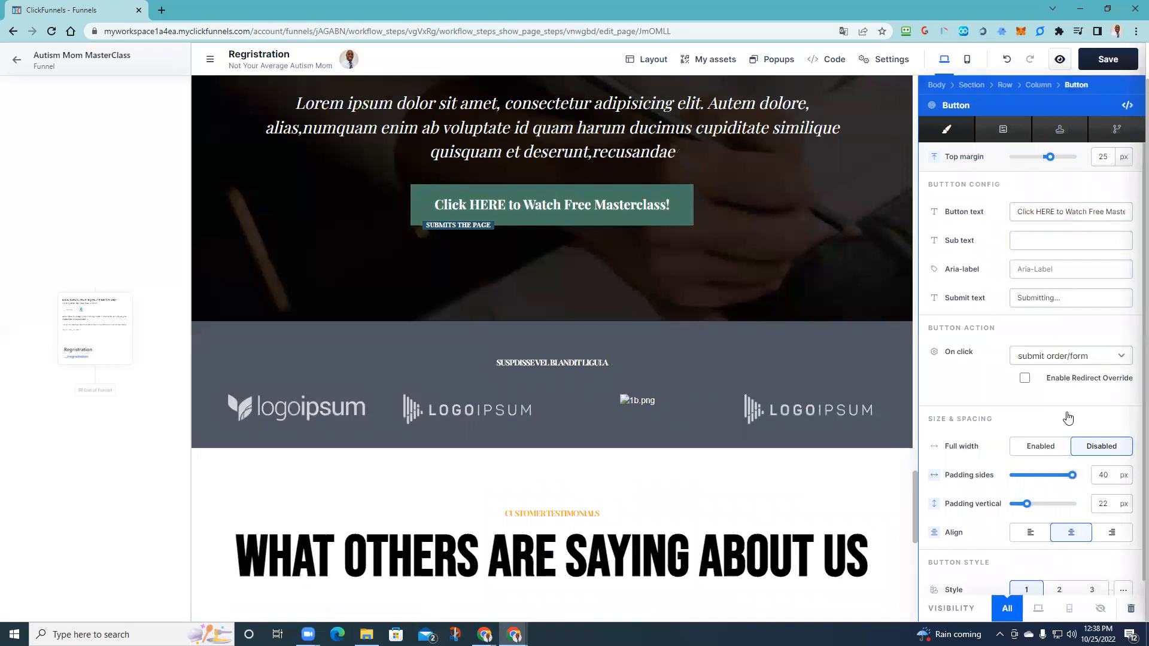
pyautogui.click(1088, 362)
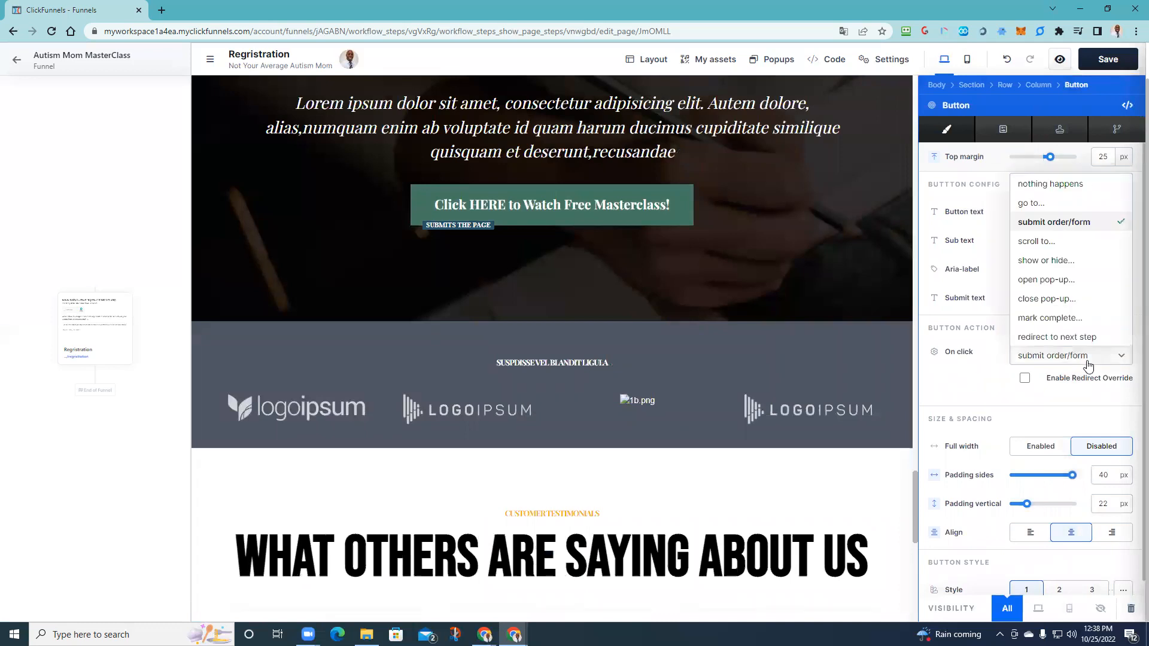
pyautogui.click(1078, 282)
pyautogui.click(802, 261)
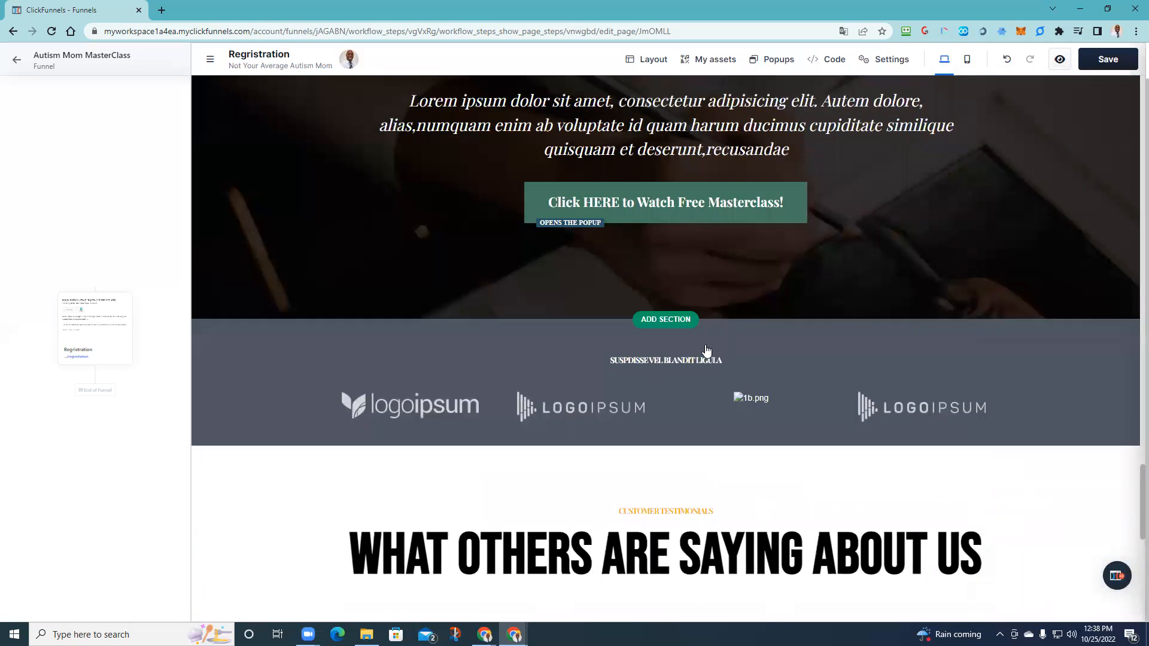
pyautogui.scroll(-6, 655, 368)
pyautogui.scroll(-4, 655, 372)
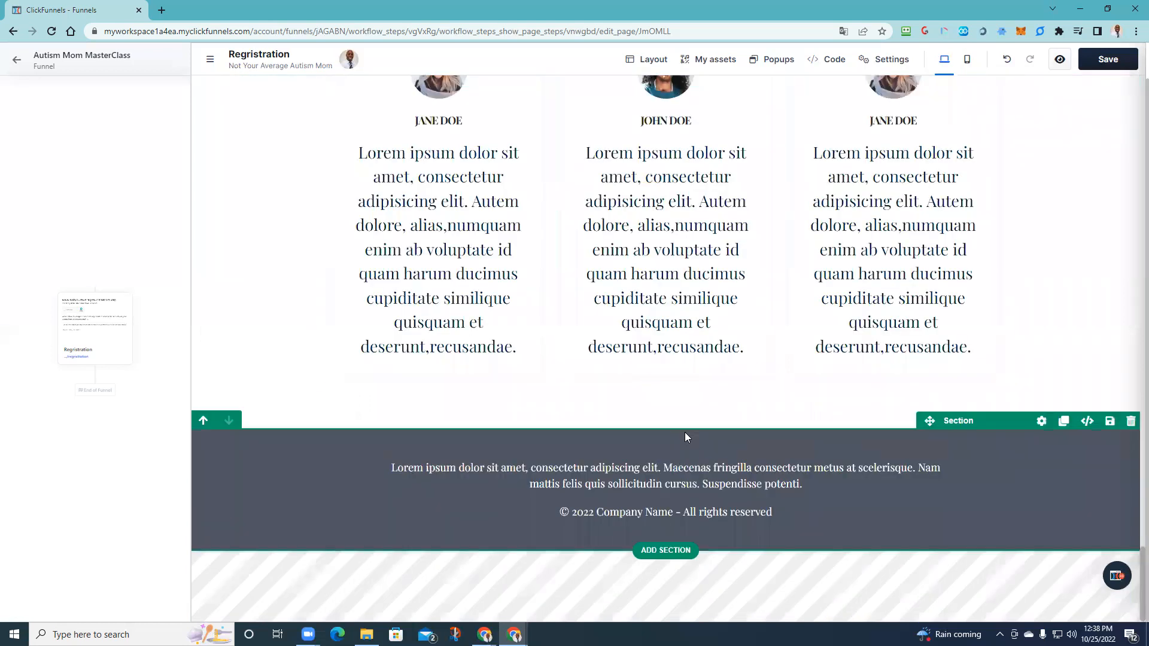
pyautogui.scroll(1, 685, 433)
pyautogui.scroll(15, 658, 431)
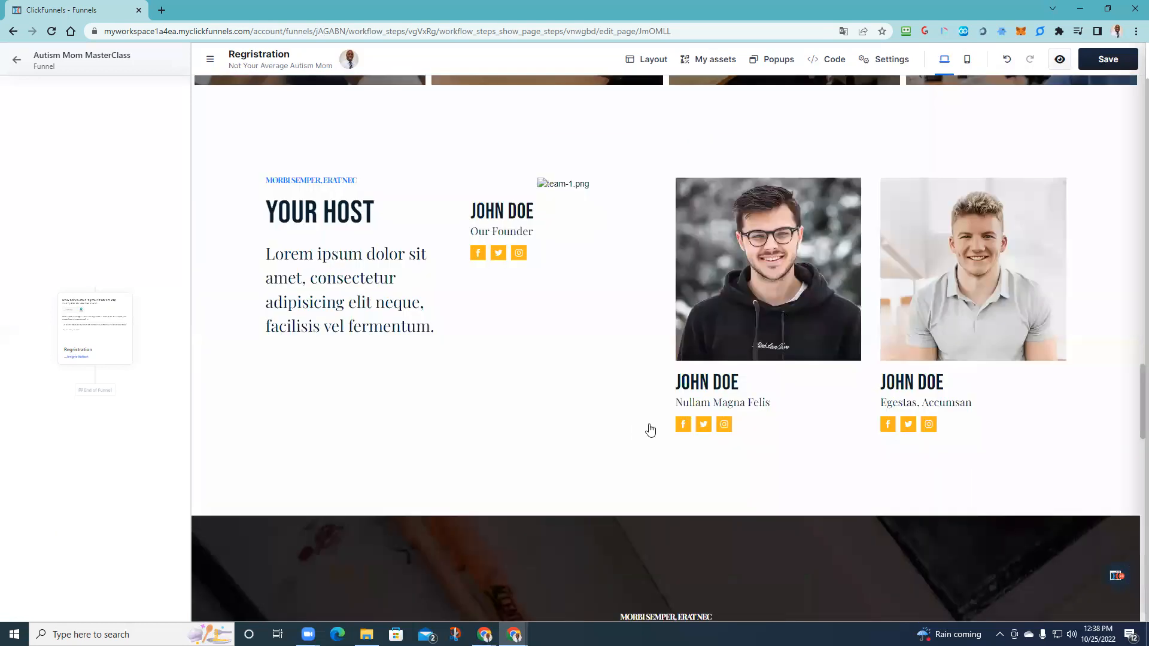
pyautogui.scroll(5, 643, 432)
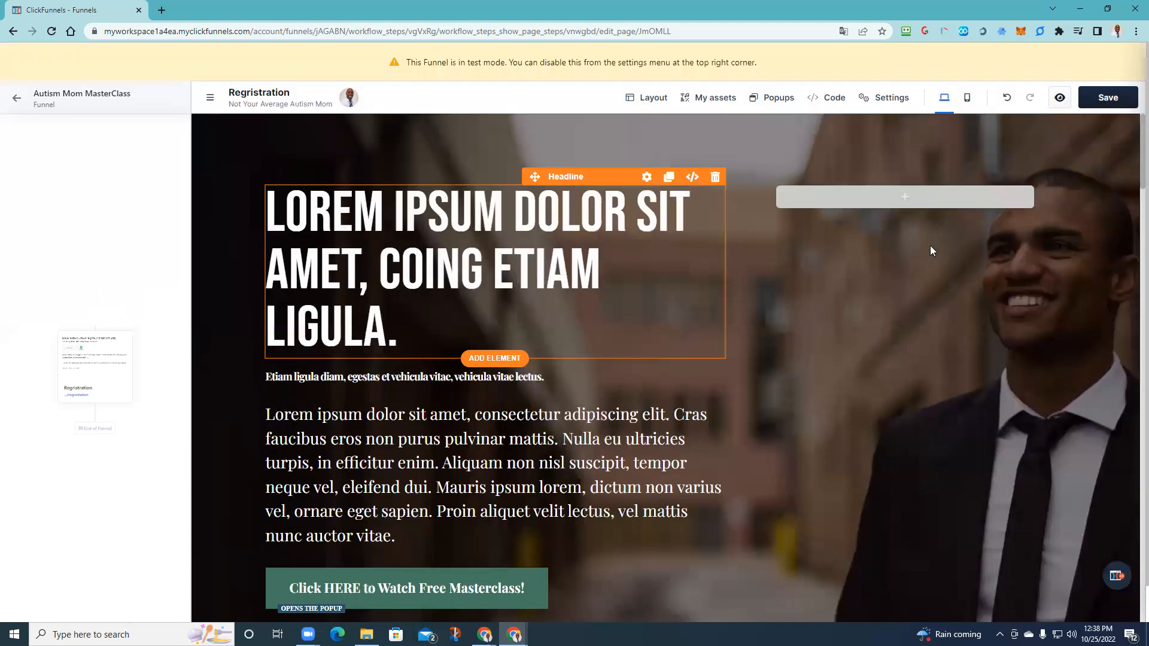
# - Save the page, then rewrite the hero headline as 'DISCOVER 5 SECRETS TO PRODUCTIVITY'
pyautogui.click(1104, 103)
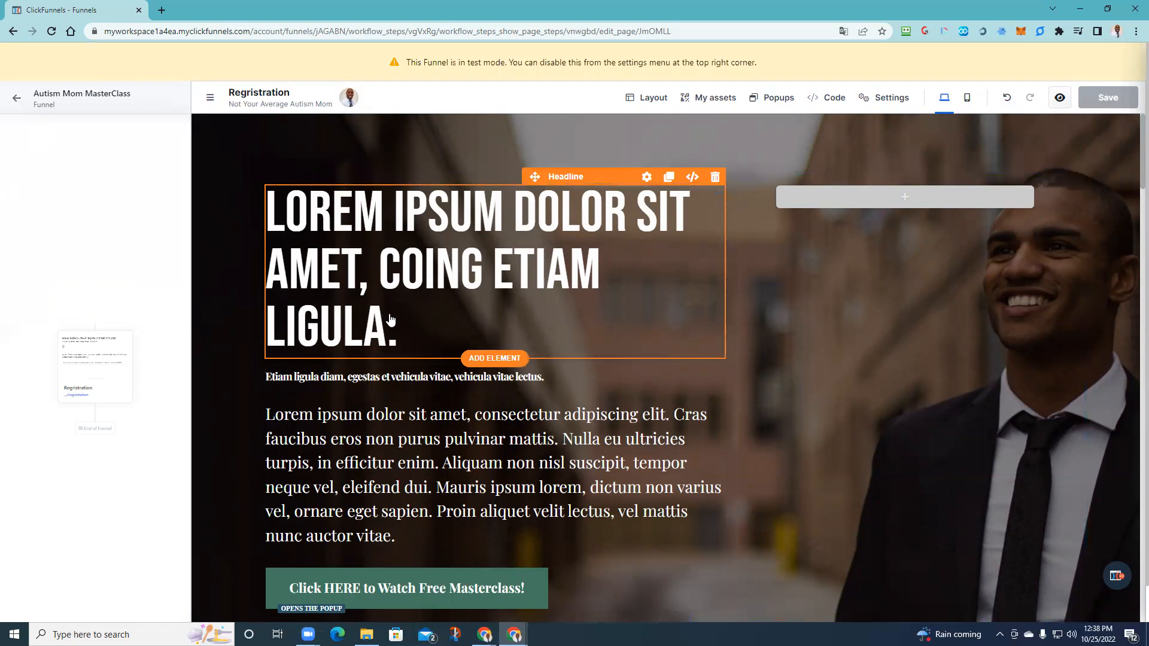
pyautogui.click(433, 324)
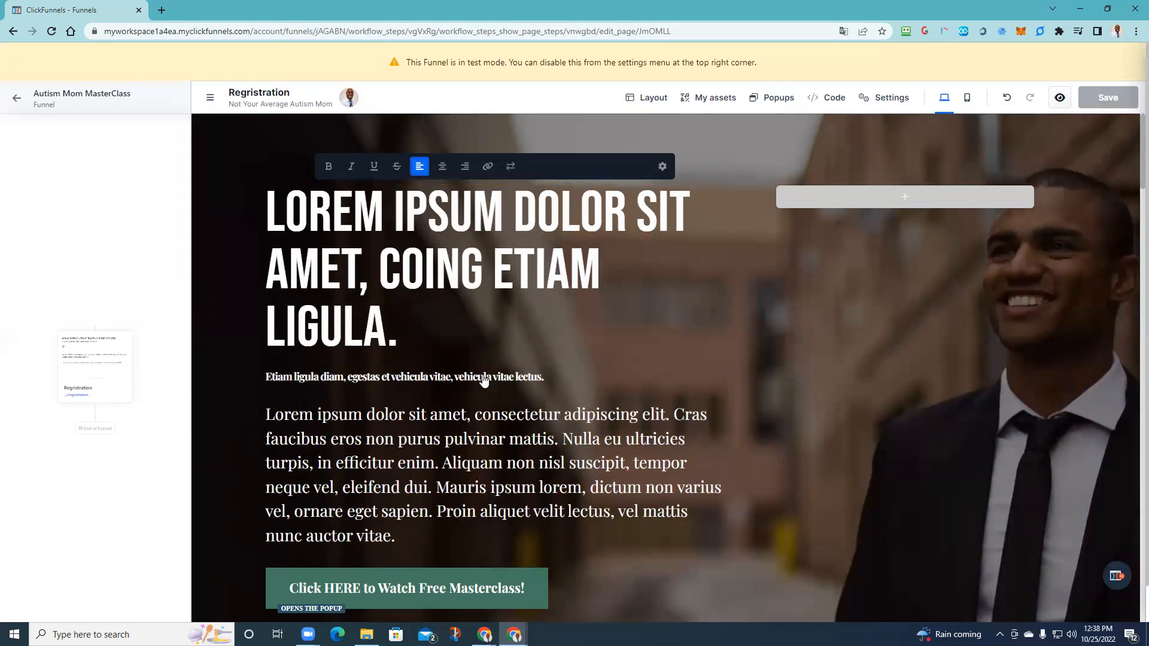
pyautogui.click(391, 328)
pyautogui.press('BackSpace')
pyautogui.press('BackSpace')
pyautogui.press('BackSpace')
pyautogui.press('BackSpace')
pyautogui.press('BackSpace')
pyautogui.press('BackSpace')
pyautogui.press('BackSpace')
pyautogui.press('BackSpace')
pyautogui.press('BackSpace')
pyautogui.press('BackSpace')
pyautogui.press('BackSpace')
pyautogui.press('BackSpace')
pyautogui.press('BackSpace')
pyautogui.press('BackSpace')
pyautogui.press('BackSpace')
pyautogui.press('BackSpace')
pyautogui.press('BackSpace')
pyautogui.press('BackSpace')
pyautogui.press('BackSpace')
pyautogui.press('BackSpace')
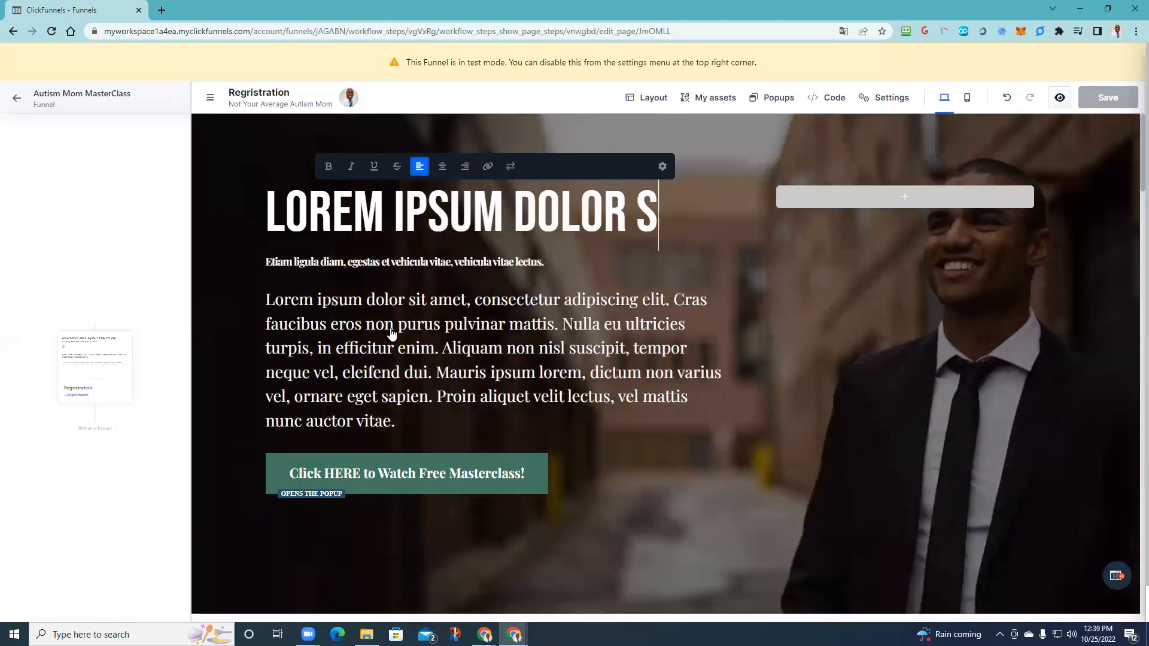
pyautogui.press('BackSpace')
pyautogui.press('BackSpace')
pyautogui.press('BackSpace')
pyautogui.write('DI')
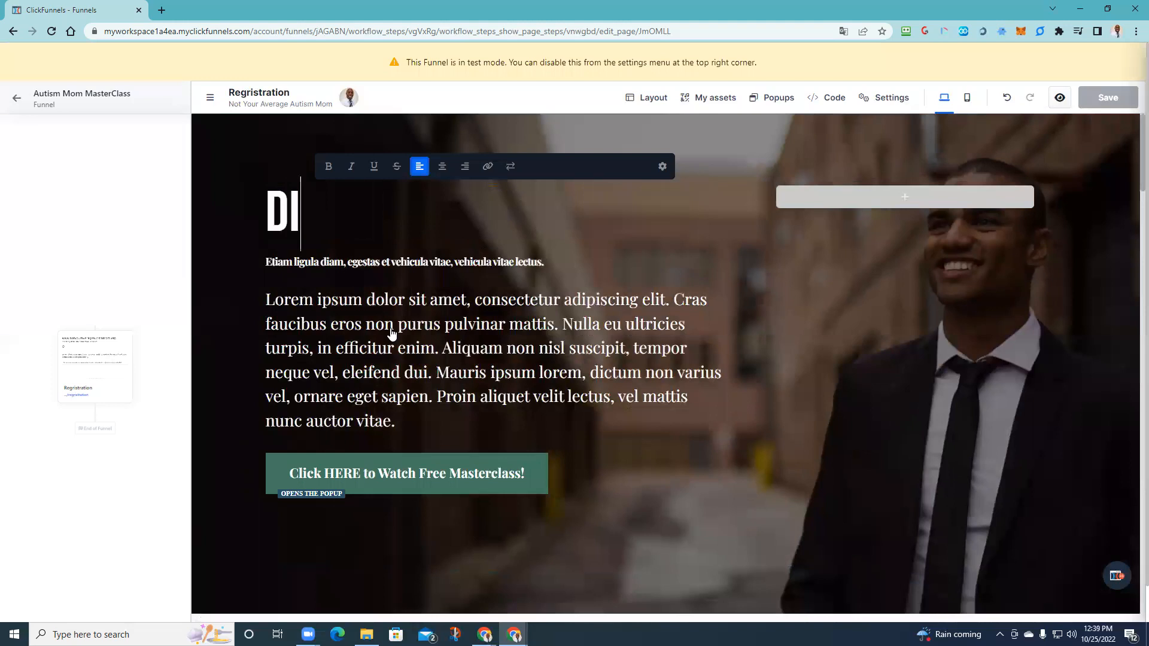
pyautogui.write('SCOVER 5 ')
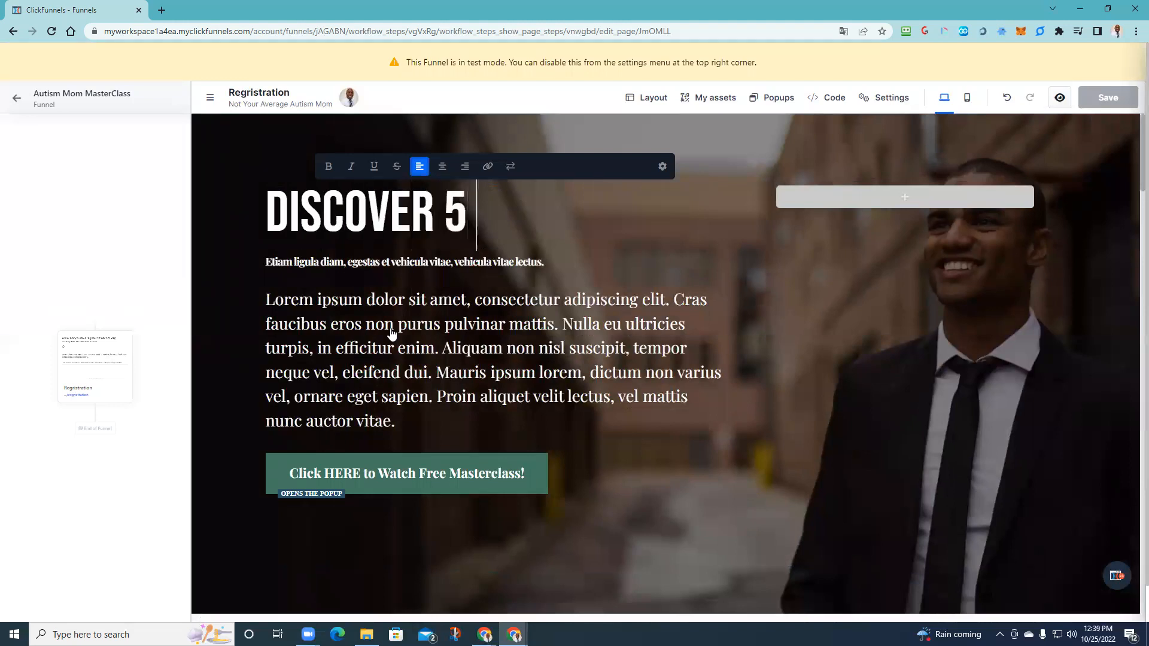
pyautogui.write('SECR')
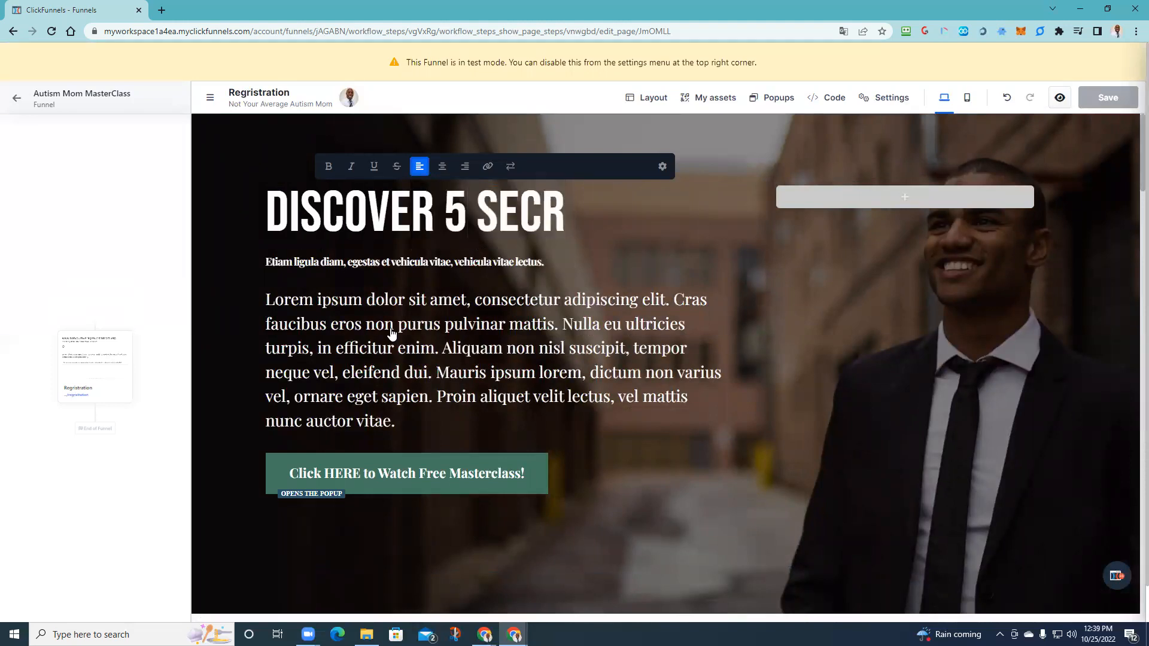
pyautogui.write('ETS ')
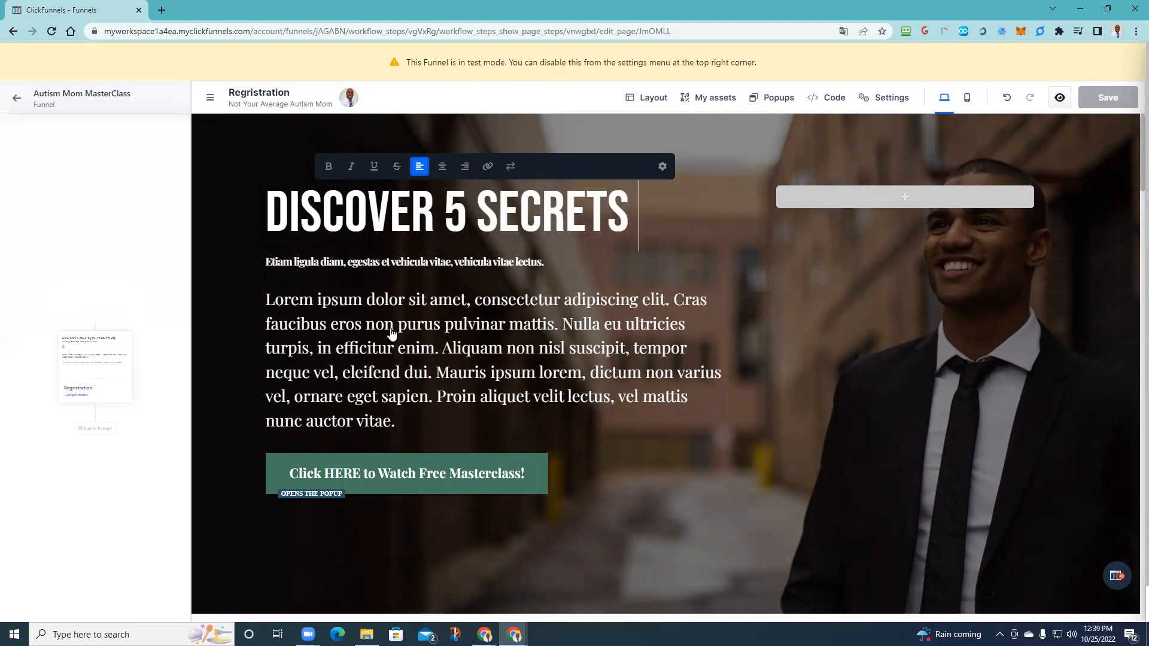
pyautogui.write('TO PR')
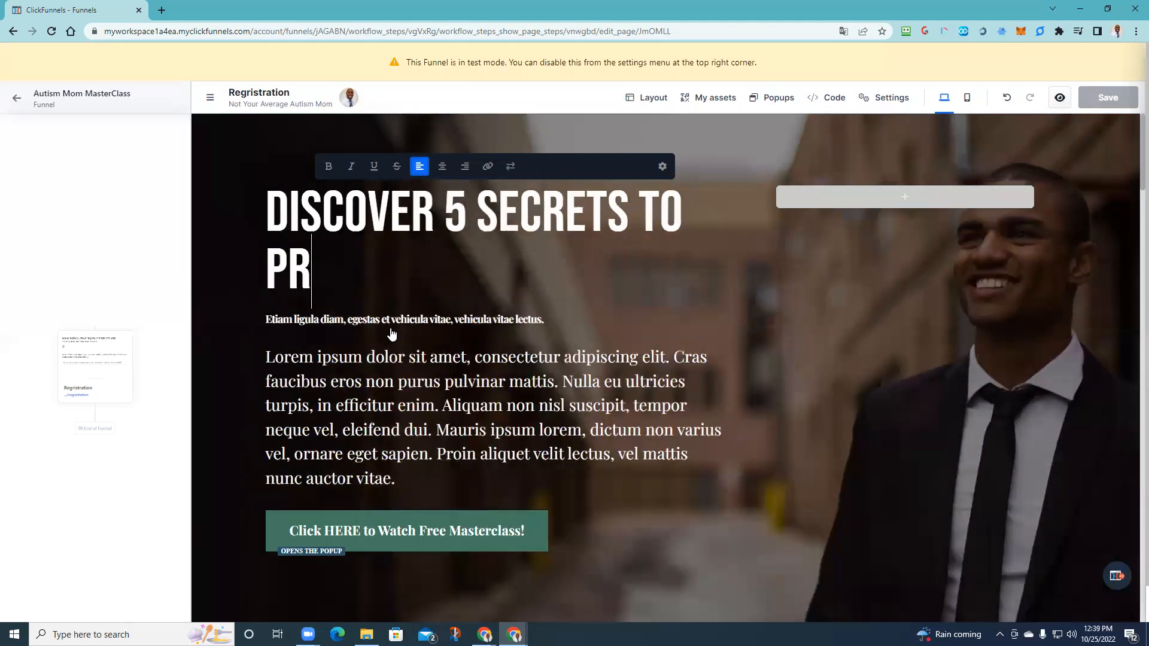
pyautogui.write('ODUCTIVITY')
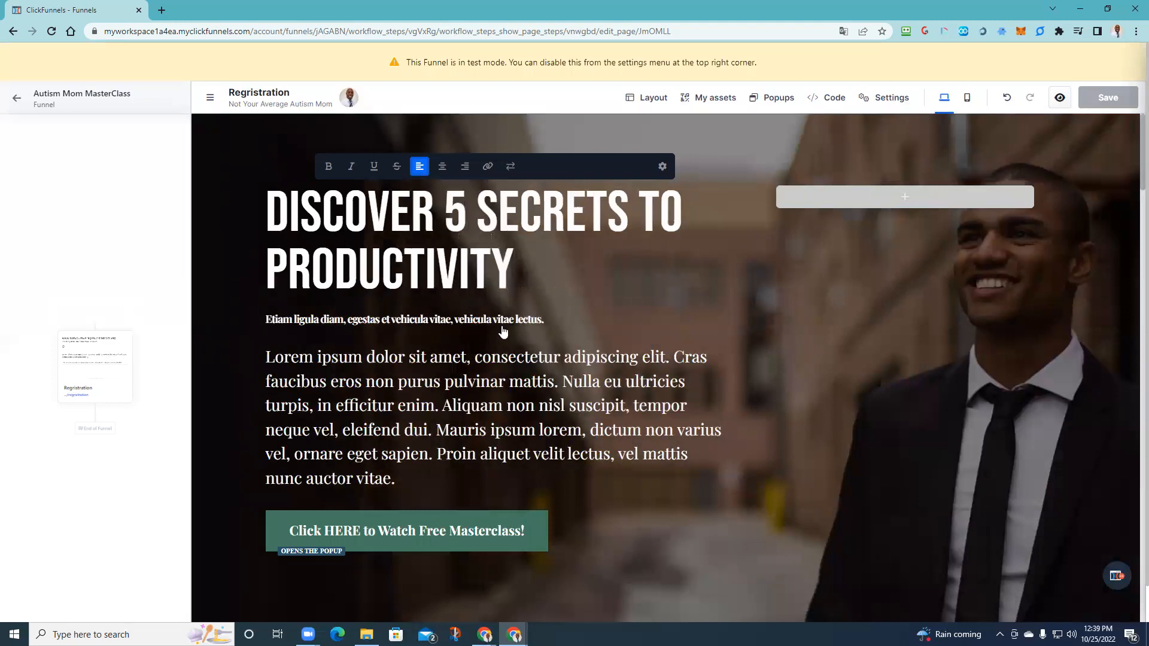
pyautogui.click(746, 314)
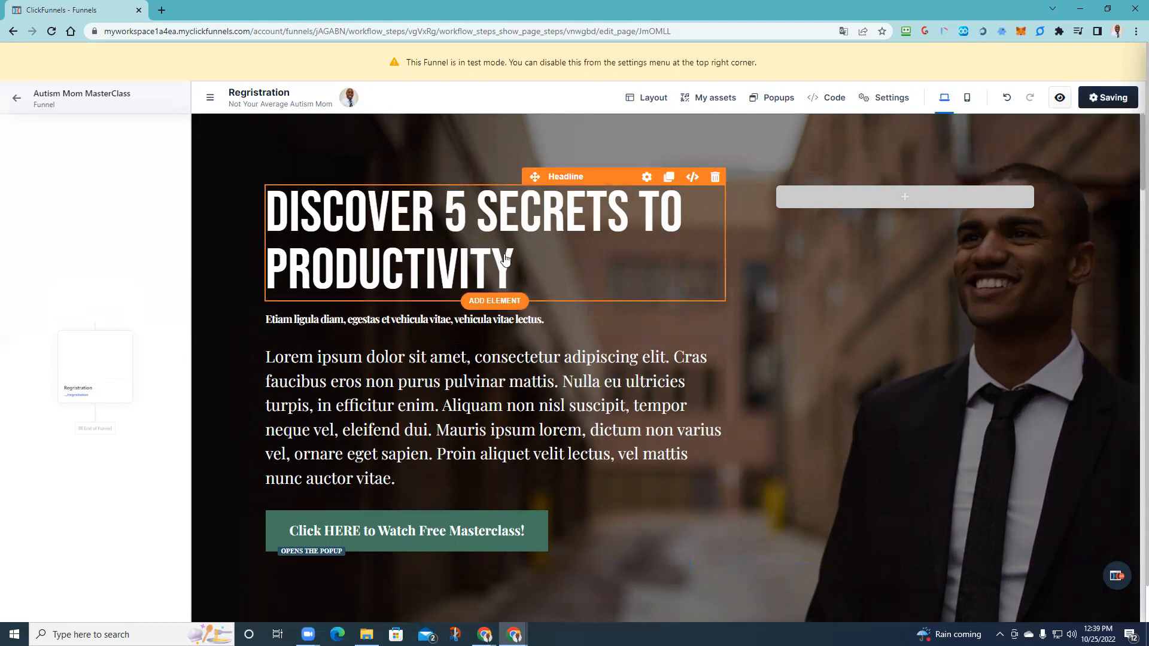
# - Go back to the funnel overview and add a new page step after Registration
pyautogui.click(19, 100)
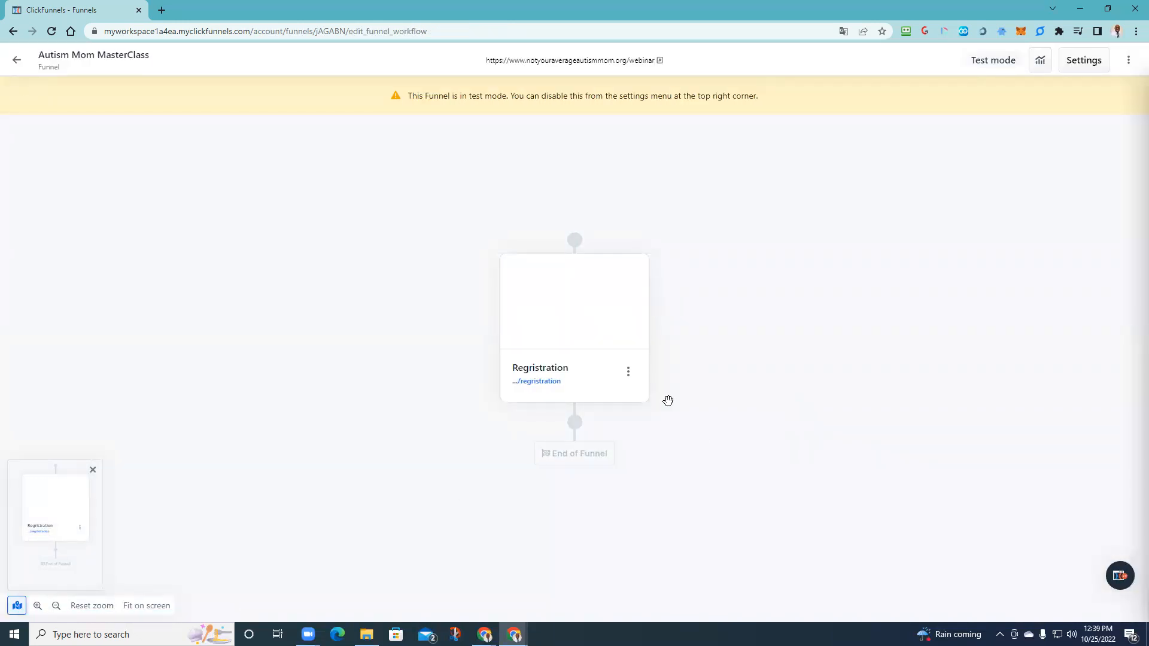
pyautogui.click(575, 422)
pyautogui.click(1013, 204)
# - Compare the Thank you and Webinar Registration templates, settling on Webinar Registration
pyautogui.click(171, 212)
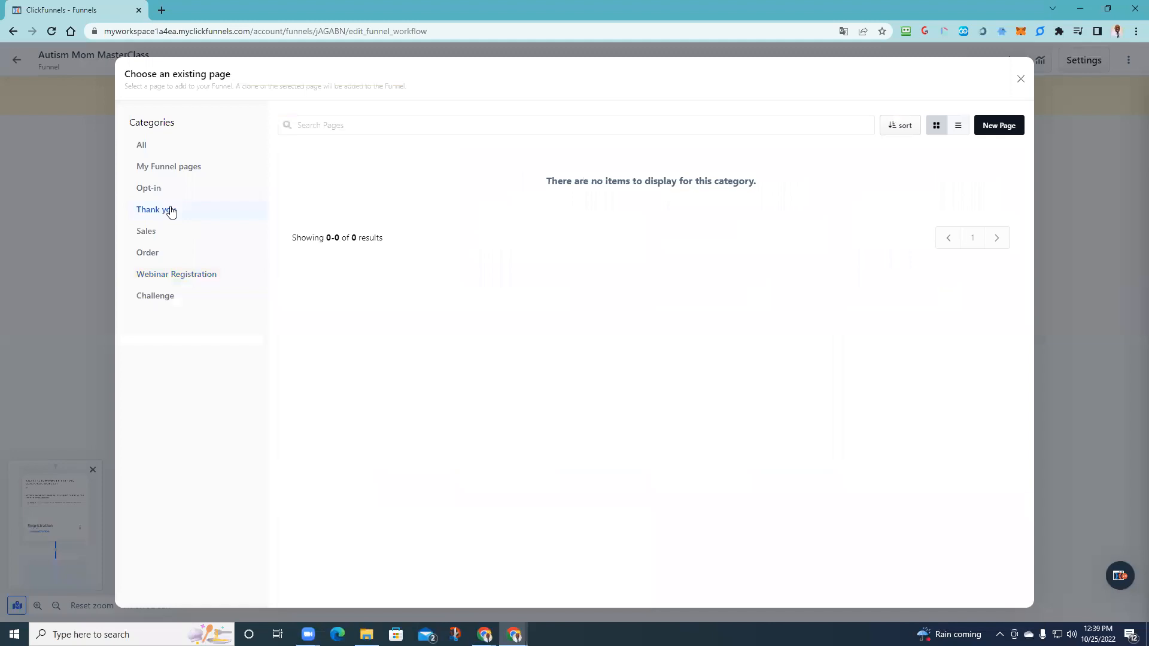
pyautogui.click(164, 276)
pyautogui.moveTo(912, 410)
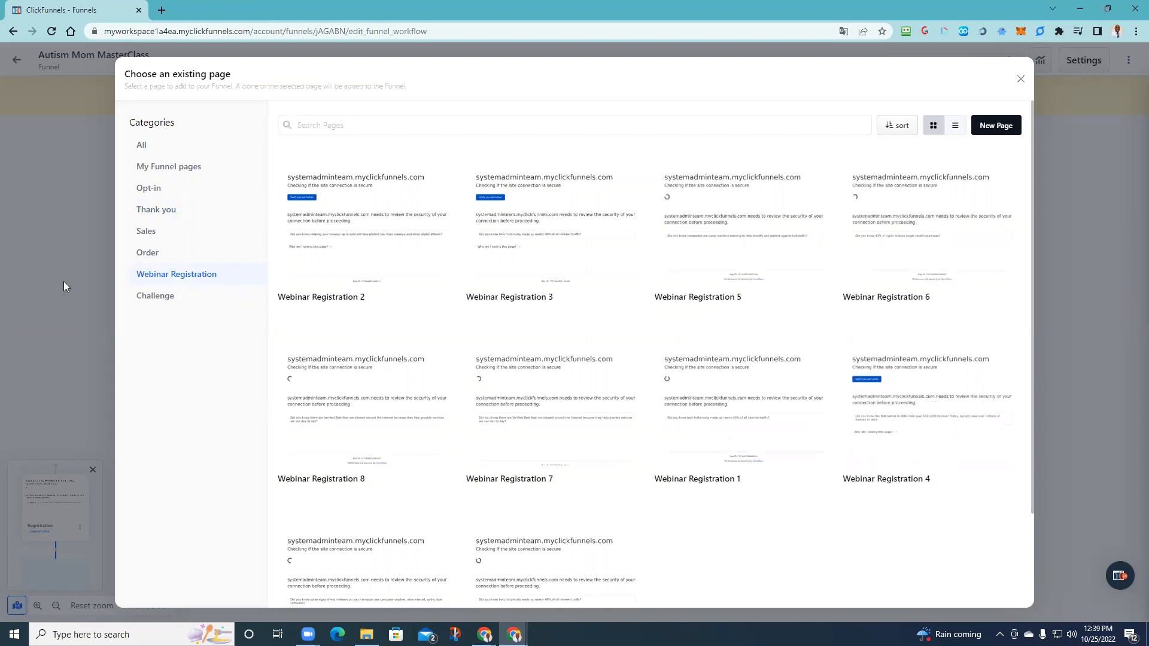
pyautogui.click(154, 210)
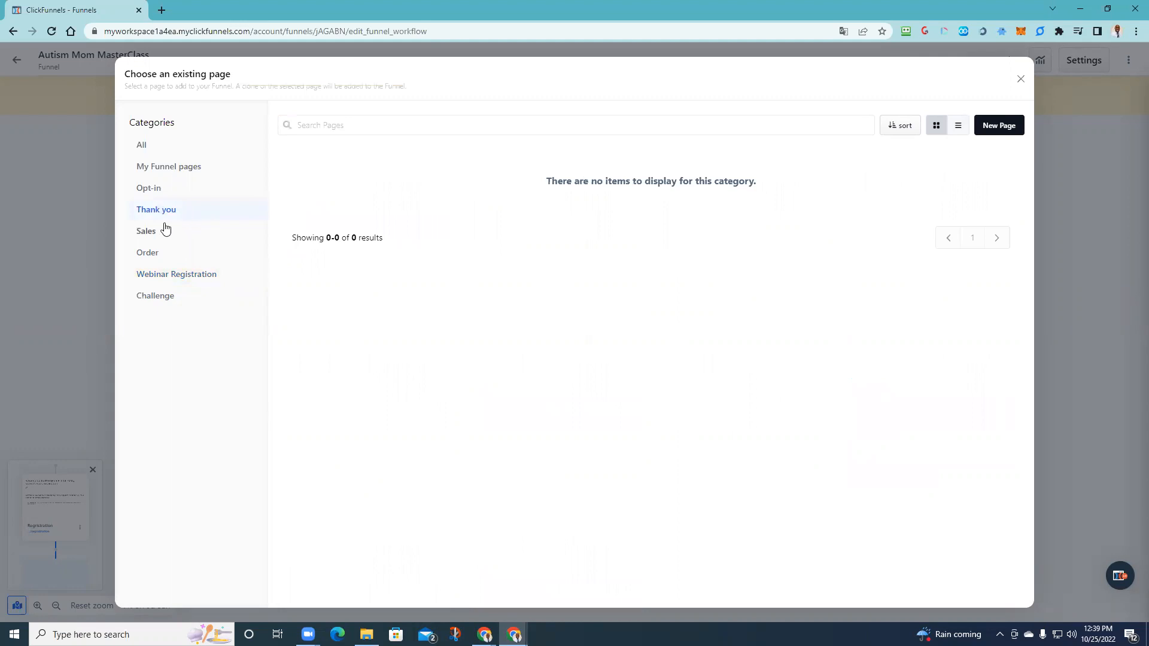
pyautogui.click(155, 276)
pyautogui.scroll(-2, 337, 442)
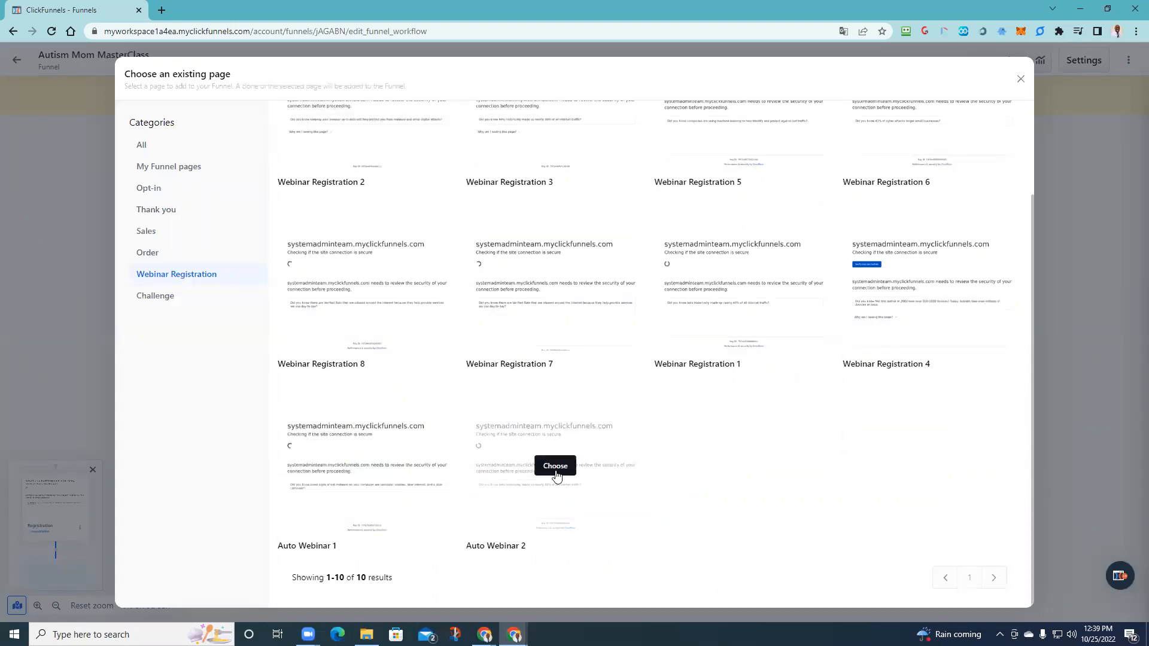
pyautogui.scroll(2, 536, 287)
pyautogui.scroll(-2, 560, 452)
# - Create a 'You Are All SET' page at /web-reg from the Auto Webinar 2 template
pyautogui.click(554, 467)
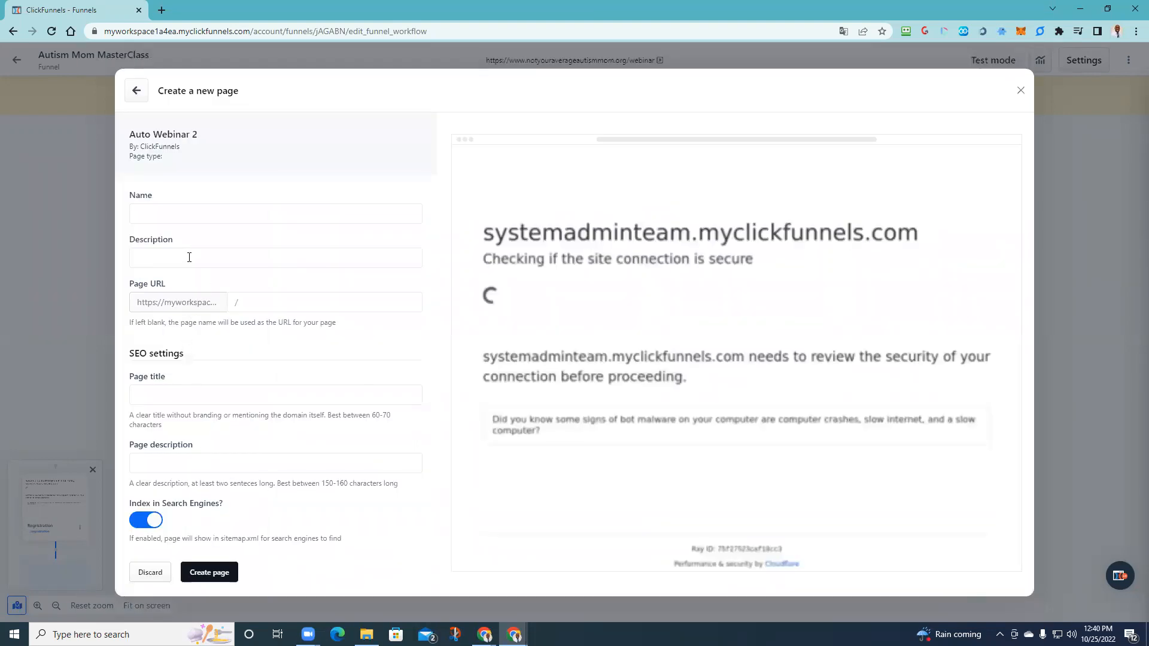
pyautogui.click(254, 296)
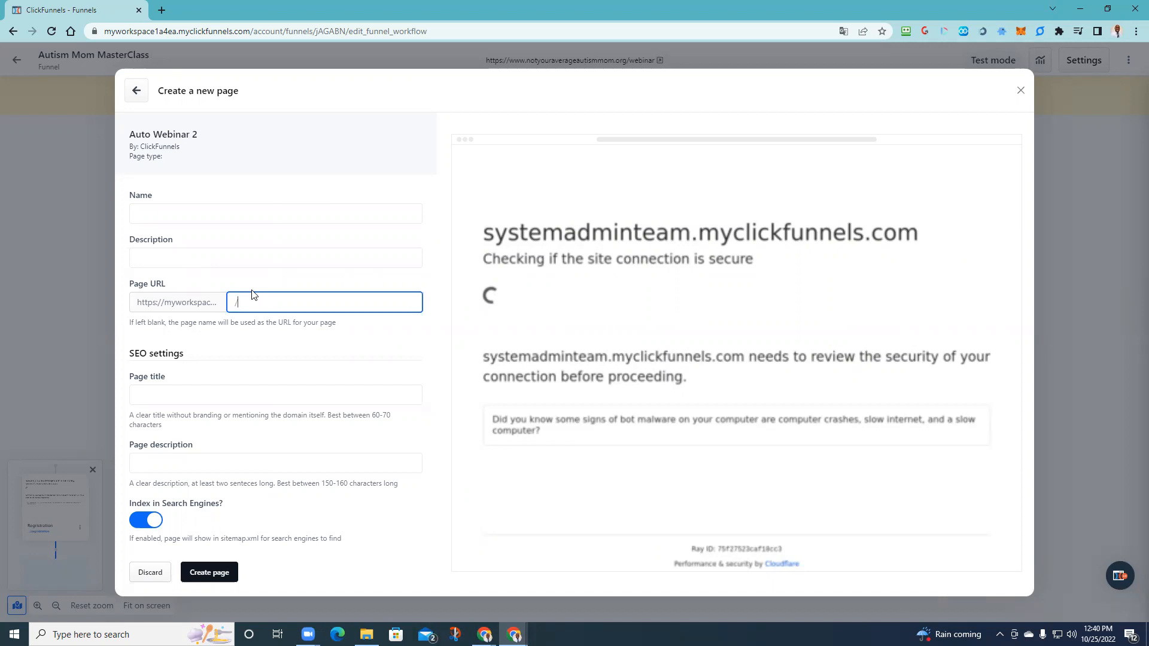
pyautogui.write('web-reg')
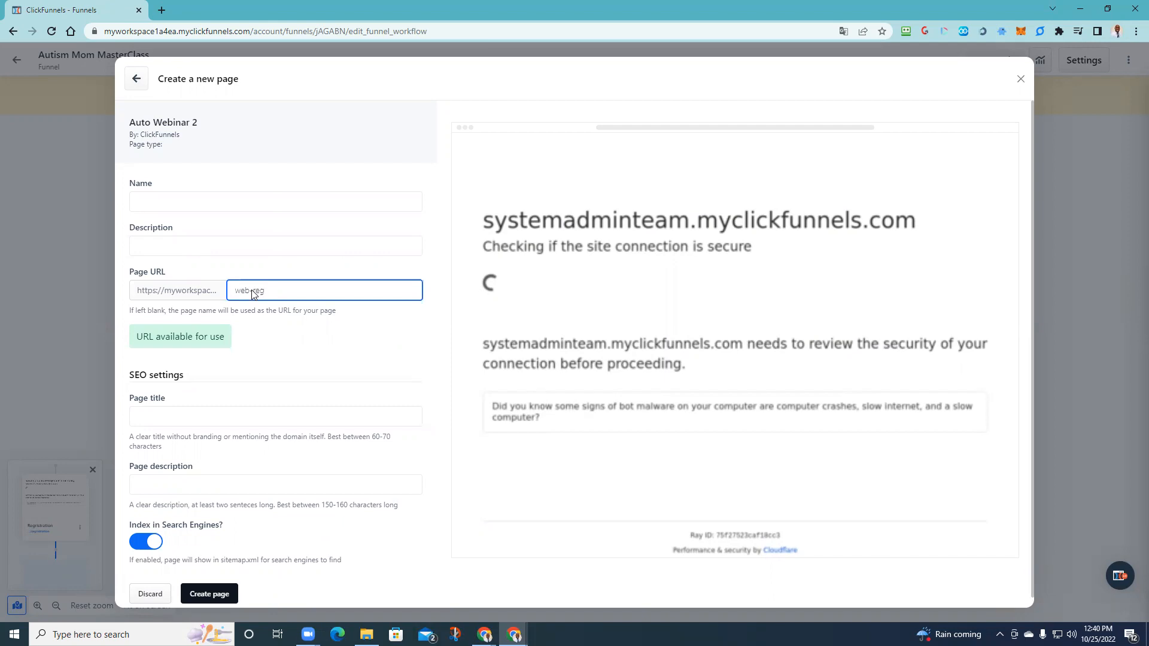
pyautogui.click(232, 207)
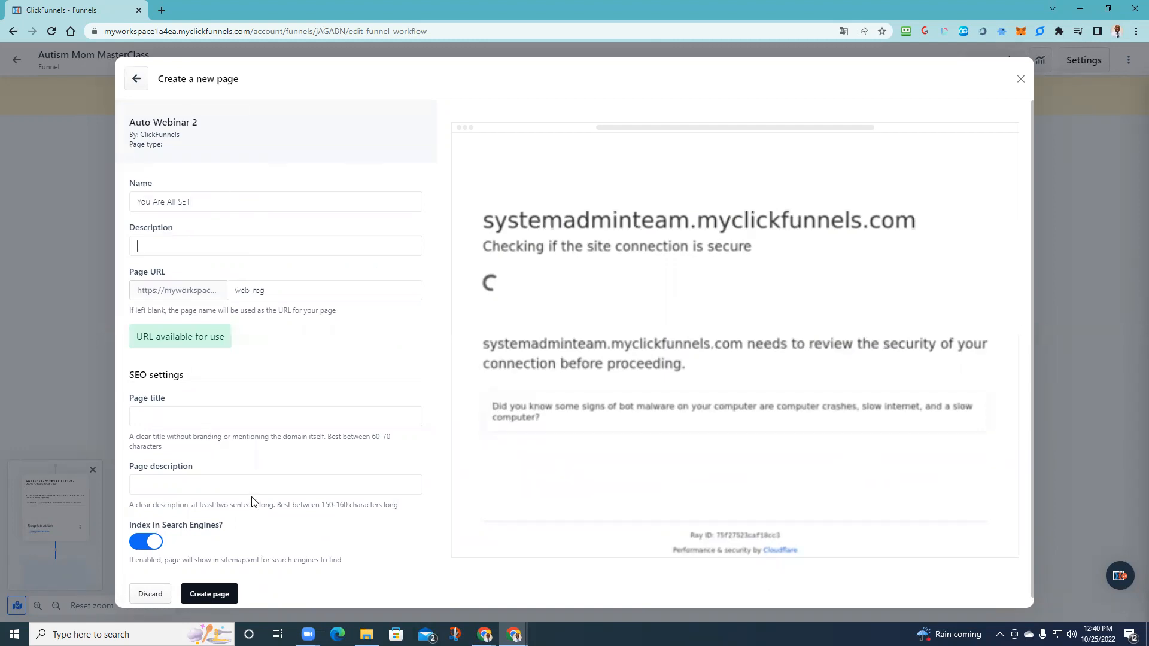
pyautogui.click(219, 596)
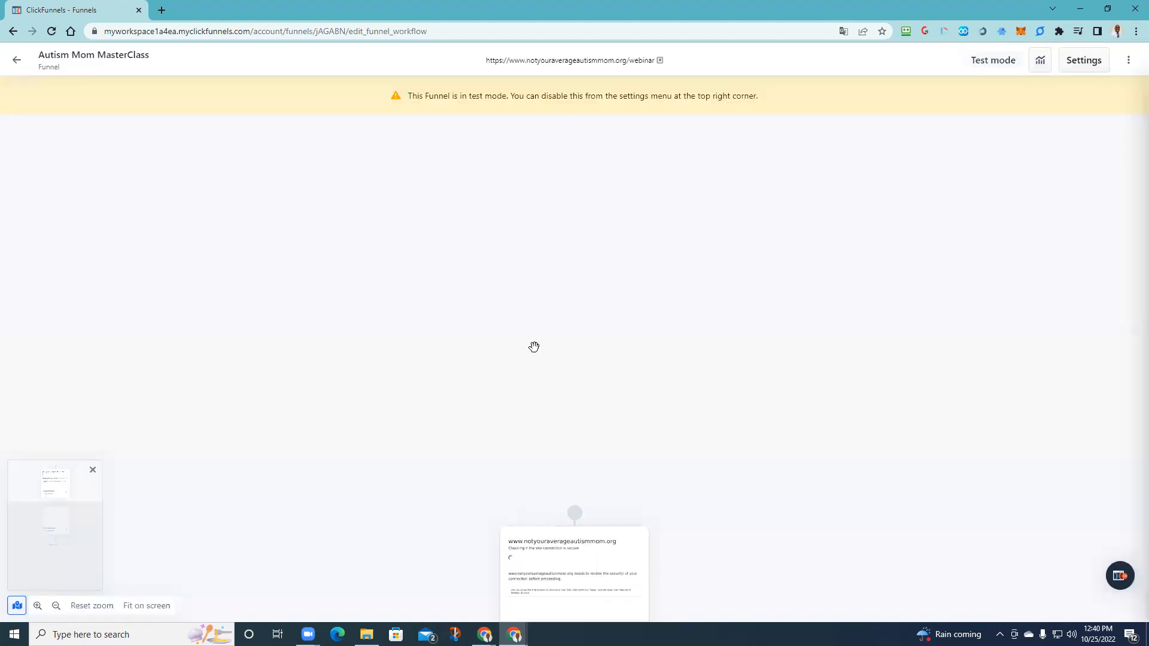
# - Load the 'You Are All SET' step card into the page editor via Edit
pyautogui.scroll(-8, 635, 371)
pyautogui.scroll(2, 556, 400)
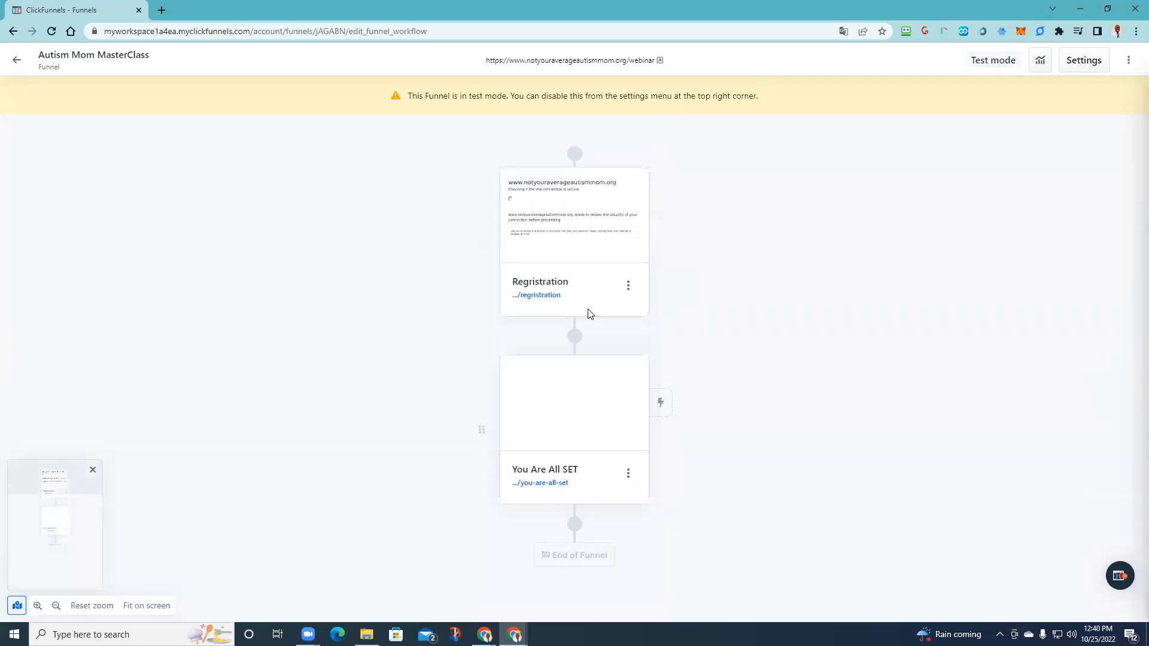
pyautogui.moveTo(580, 402)
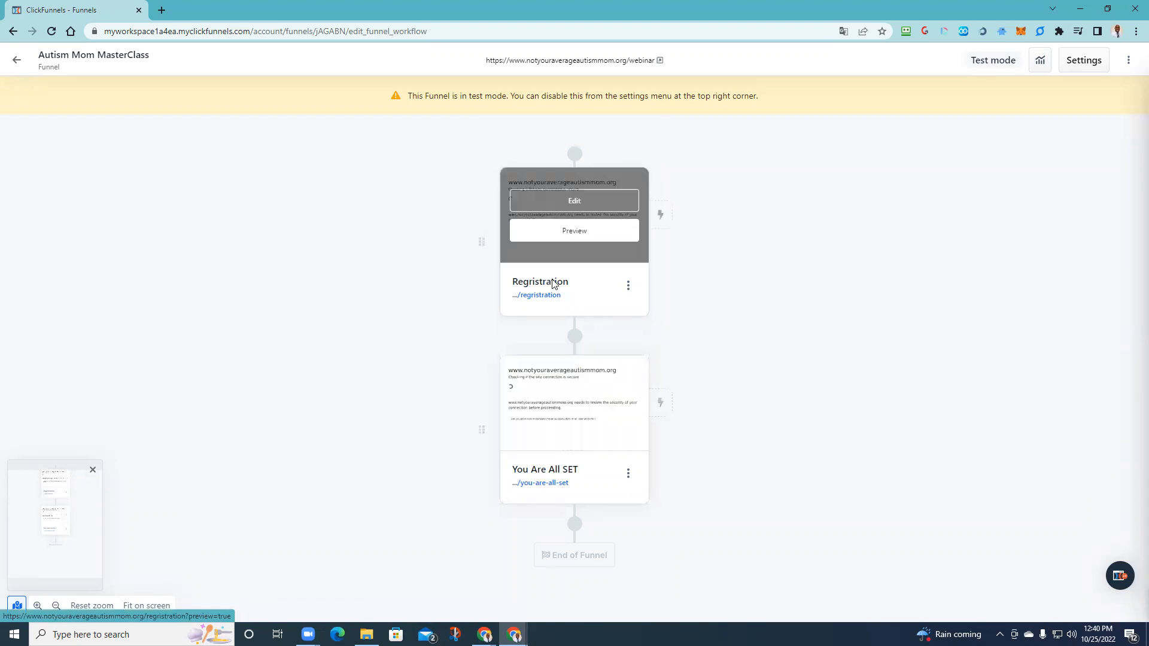
pyautogui.click(567, 395)
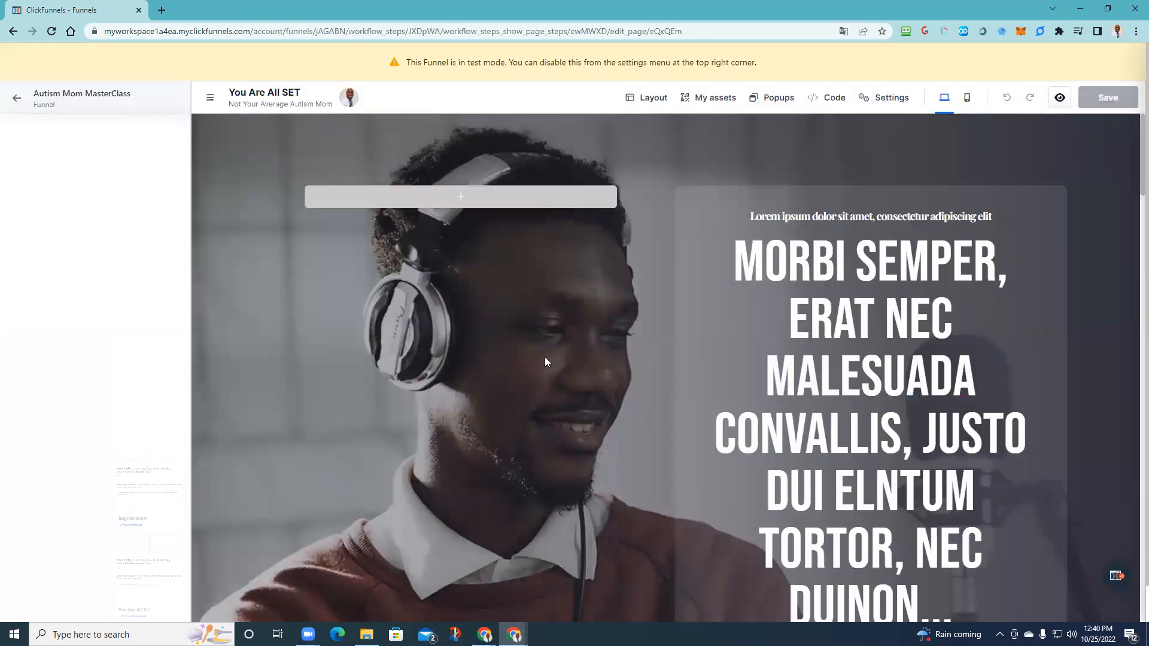
# - Scroll through the You Are All SET page's sections, then return to the headphone hero at the top
pyautogui.scroll(-6, 404, 288)
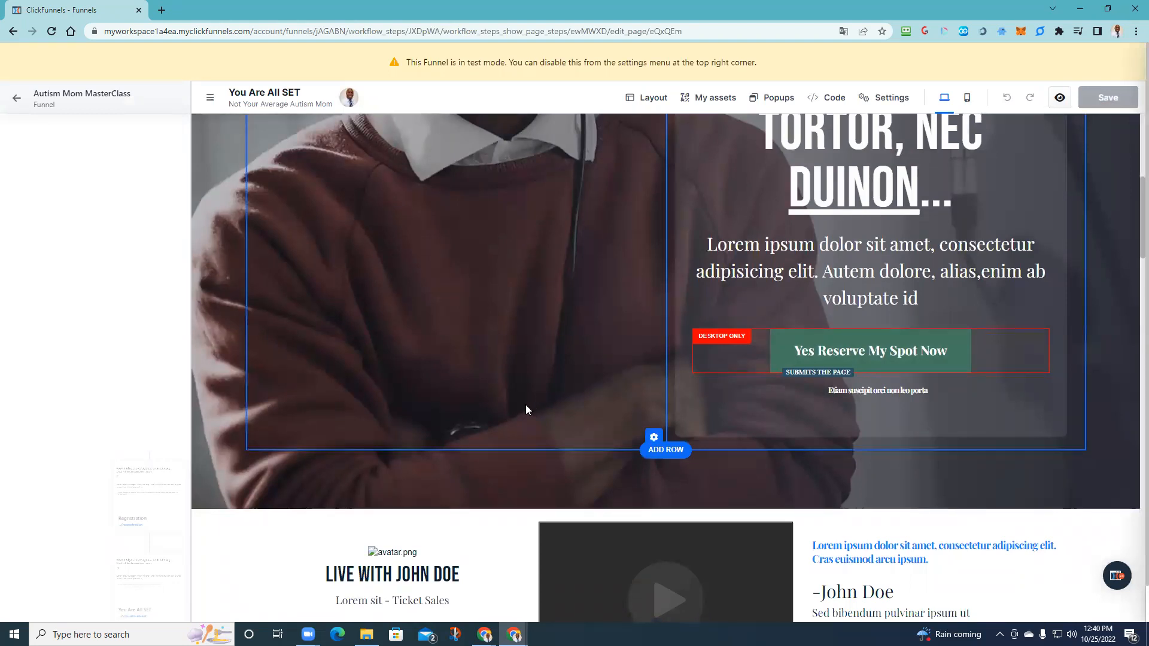
pyautogui.scroll(-8, 399, 390)
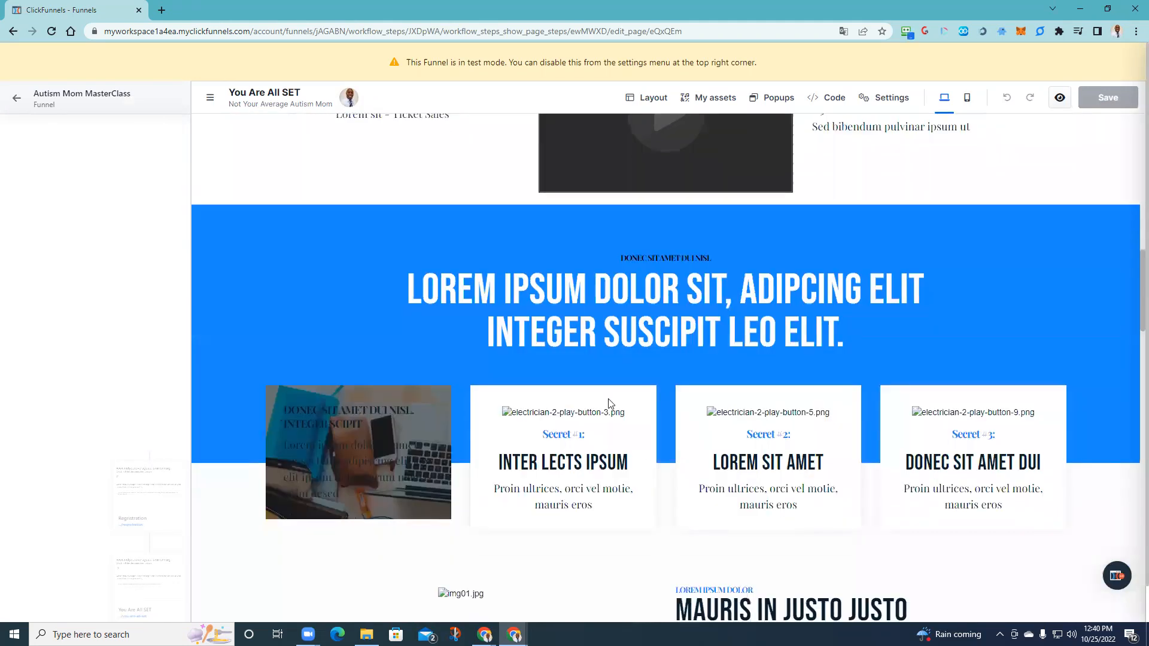
pyautogui.scroll(-5, 645, 446)
pyautogui.scroll(-8, 681, 316)
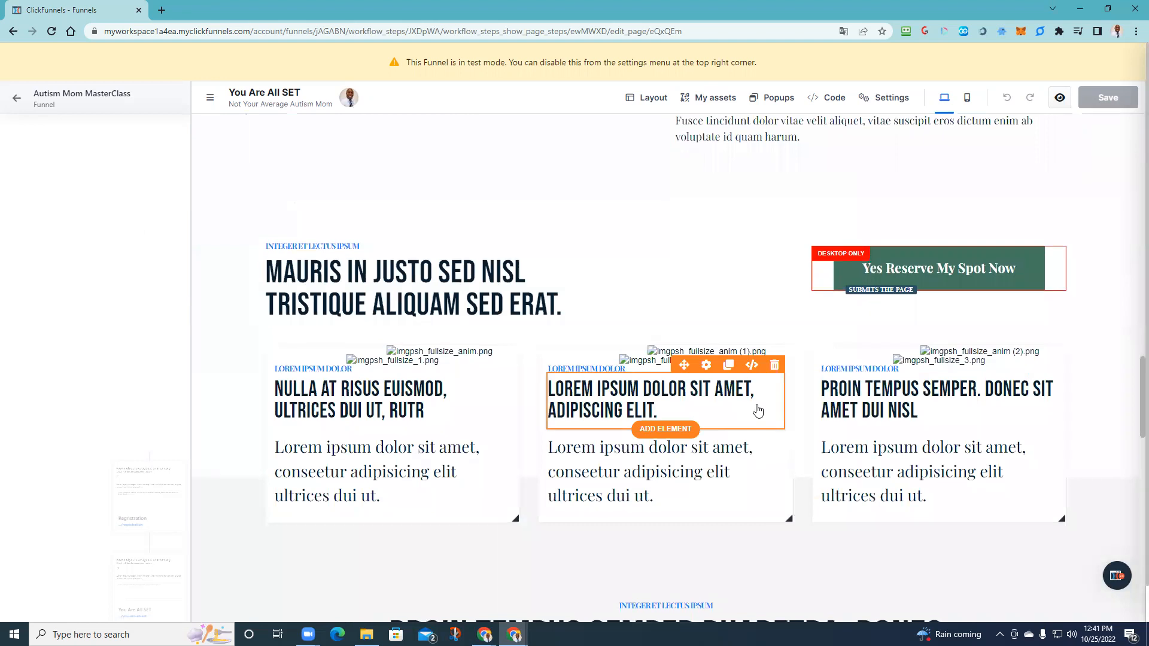
pyautogui.scroll(-11, 579, 429)
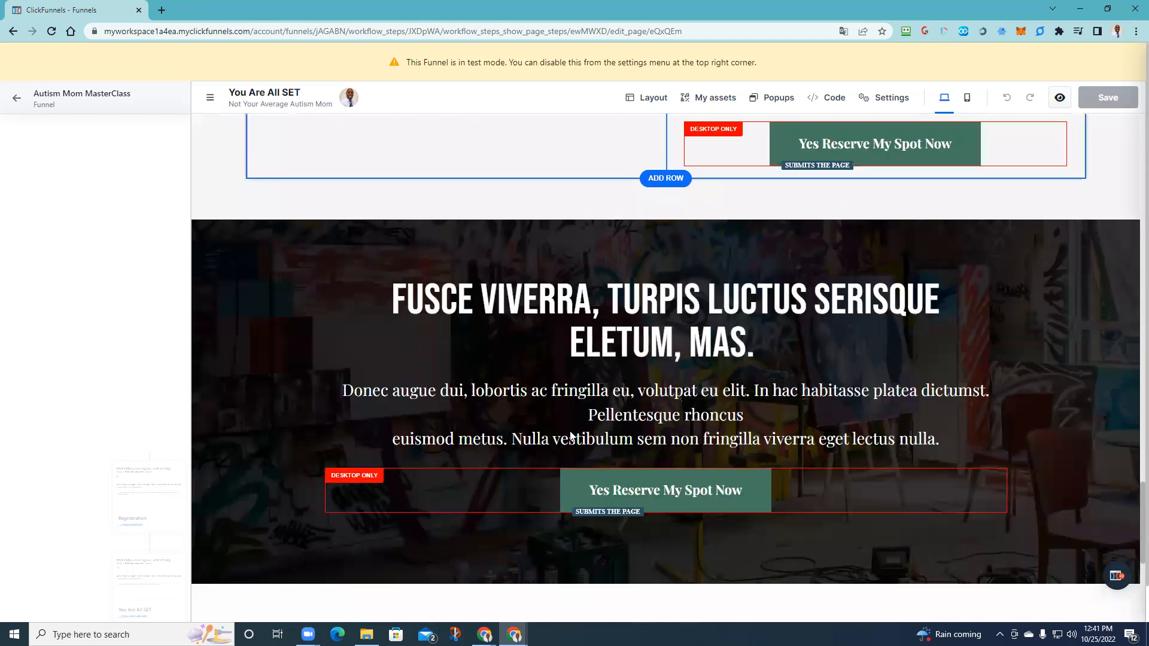
pyautogui.scroll(-8, 571, 434)
pyautogui.scroll(5, 570, 435)
pyautogui.scroll(-8, 564, 435)
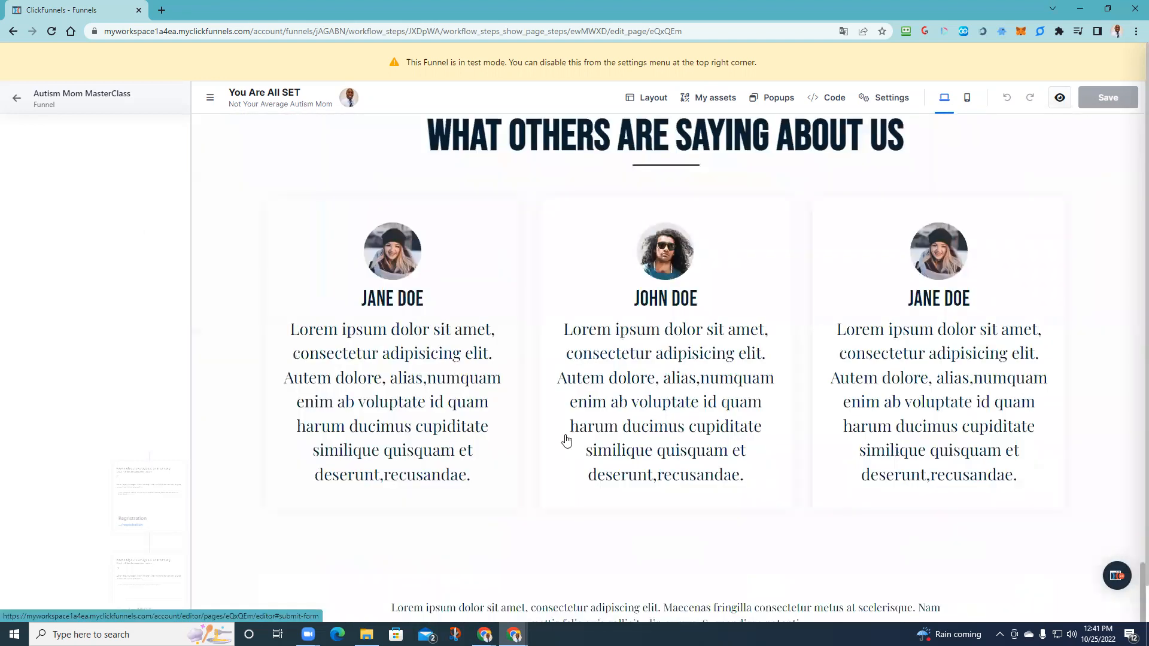
pyautogui.scroll(5, 722, 427)
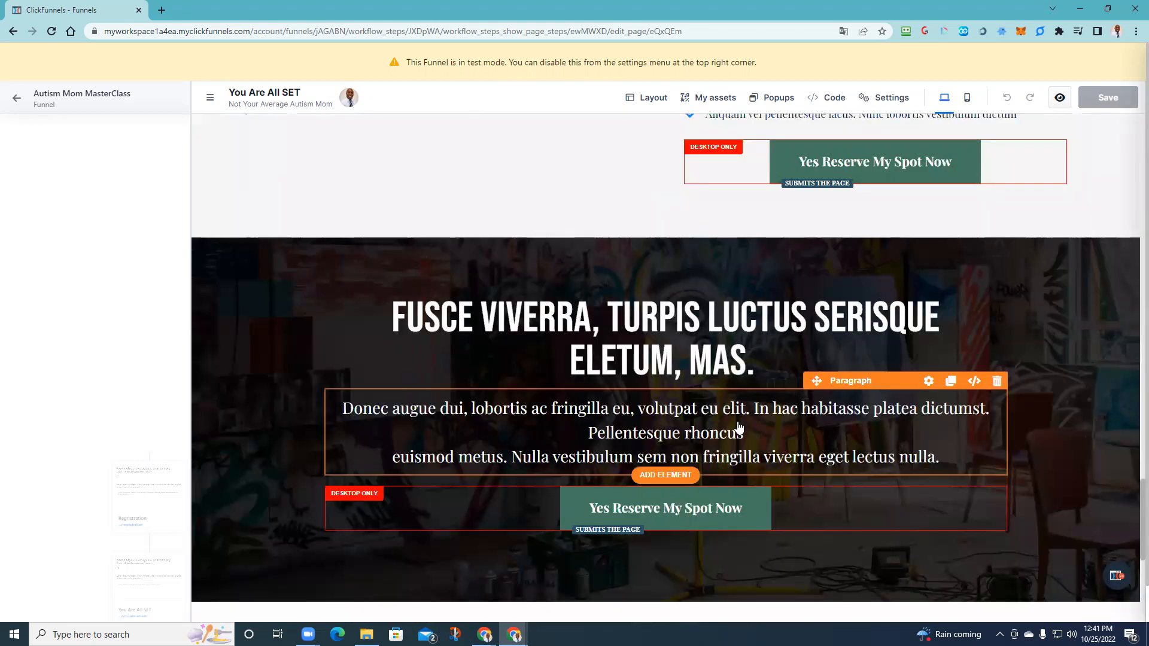
pyautogui.scroll(-8, 717, 455)
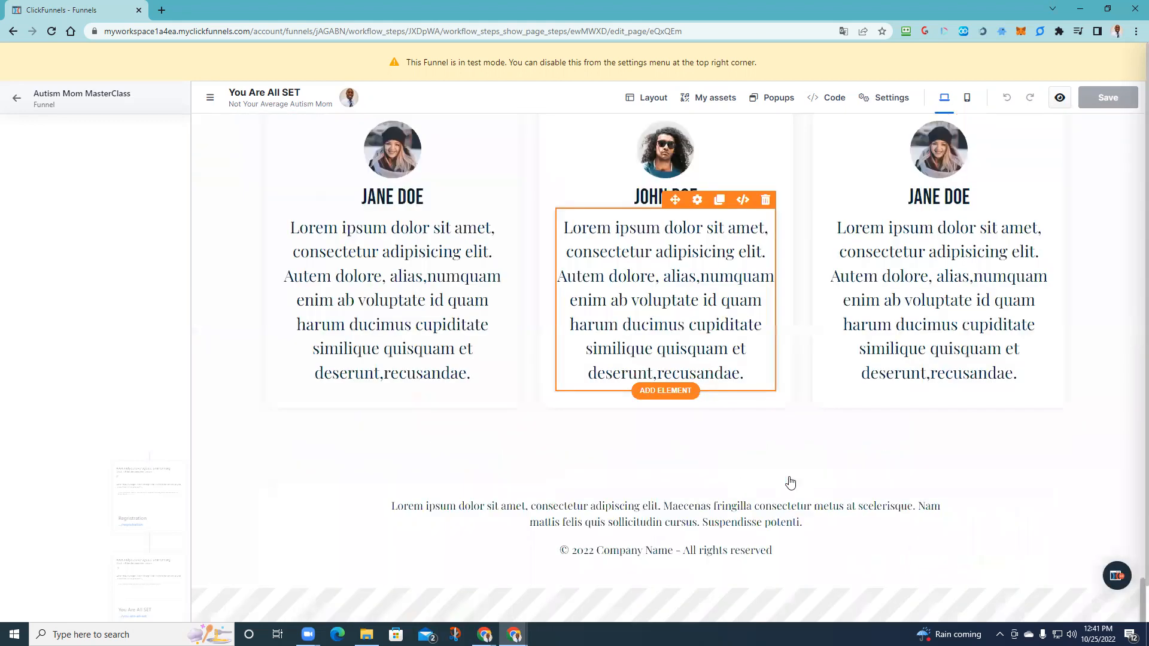
pyautogui.scroll(5, 790, 482)
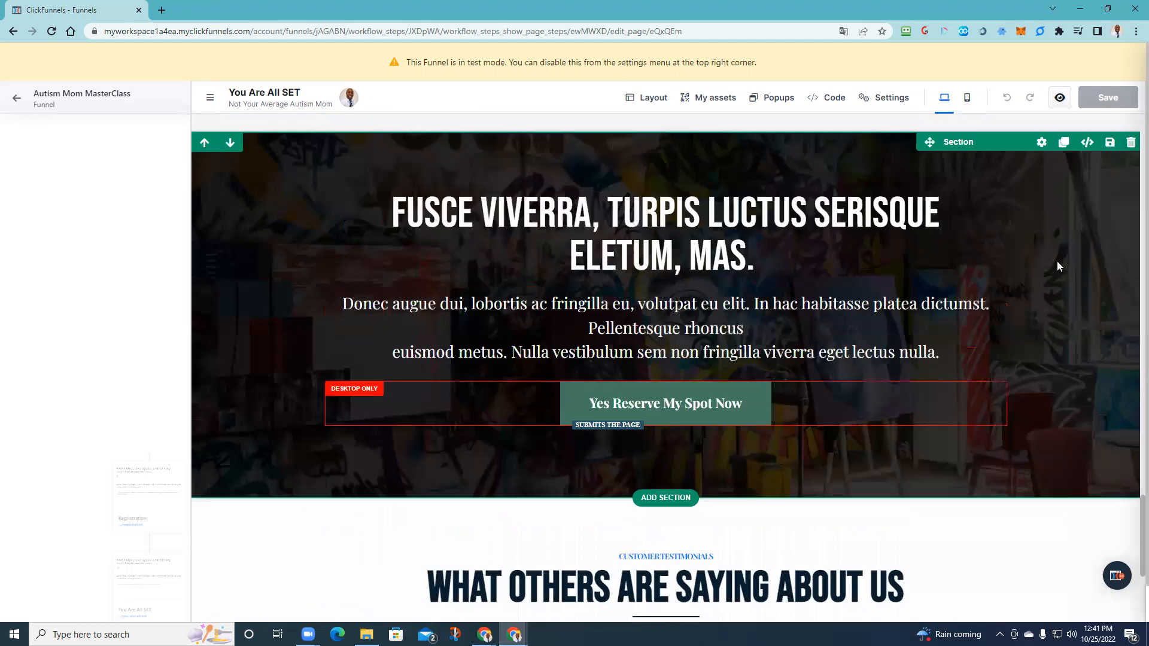
pyautogui.scroll(15, 582, 397)
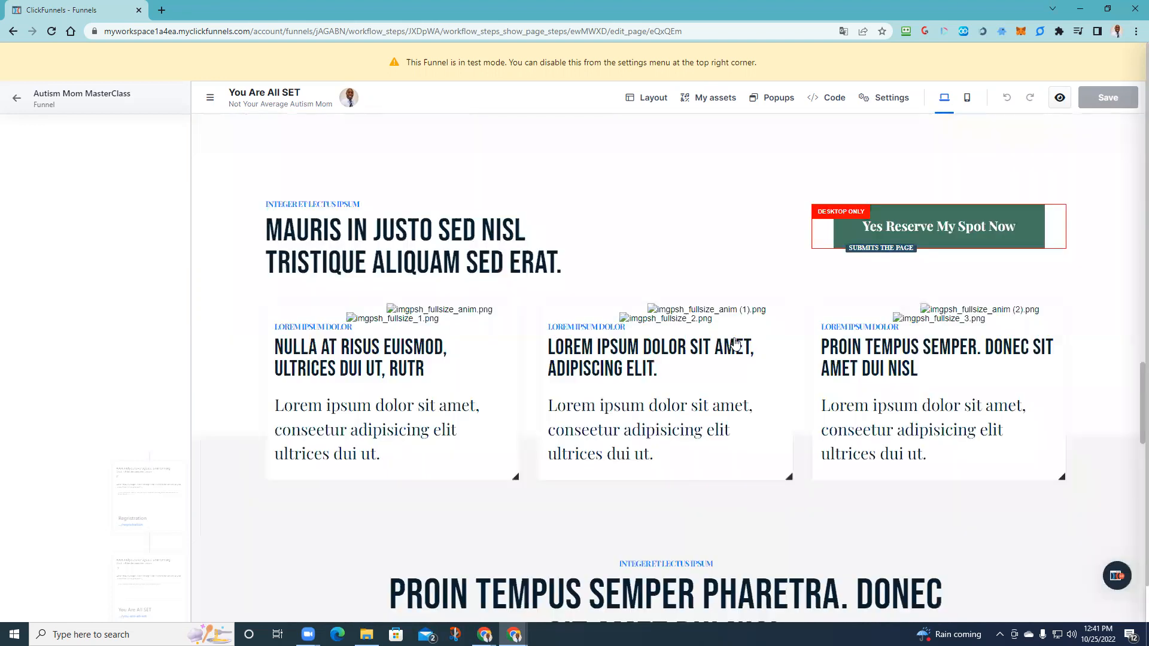
pyautogui.scroll(12, 735, 344)
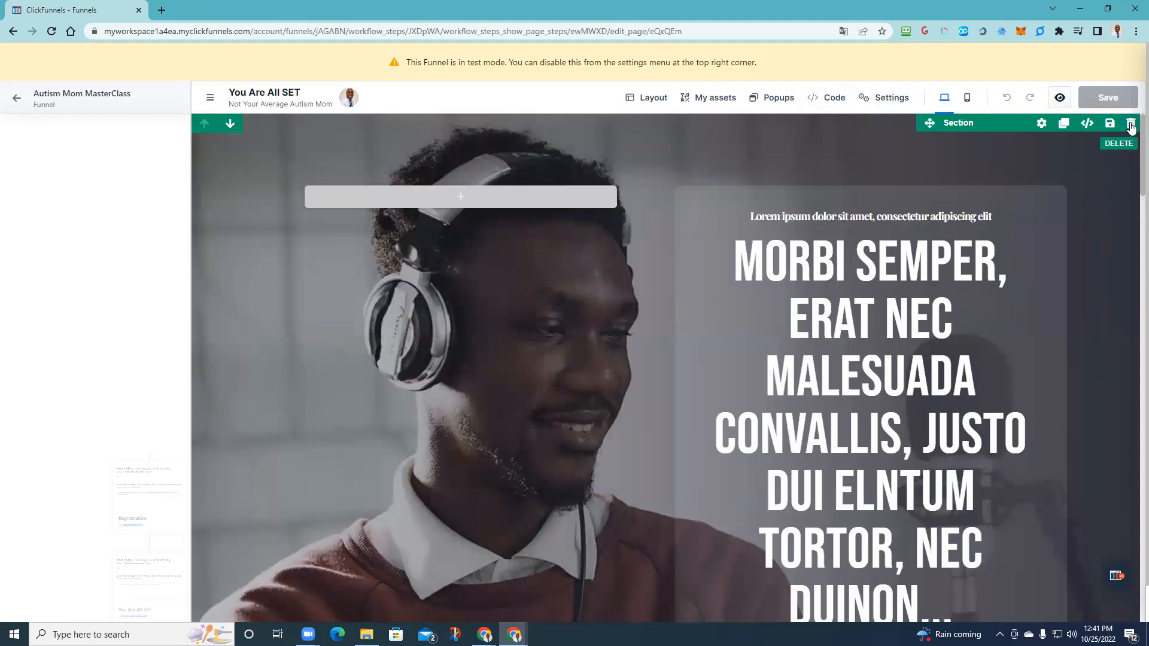
# - Delete the headphone hero, video and blue features template sections
pyautogui.click(1131, 125)
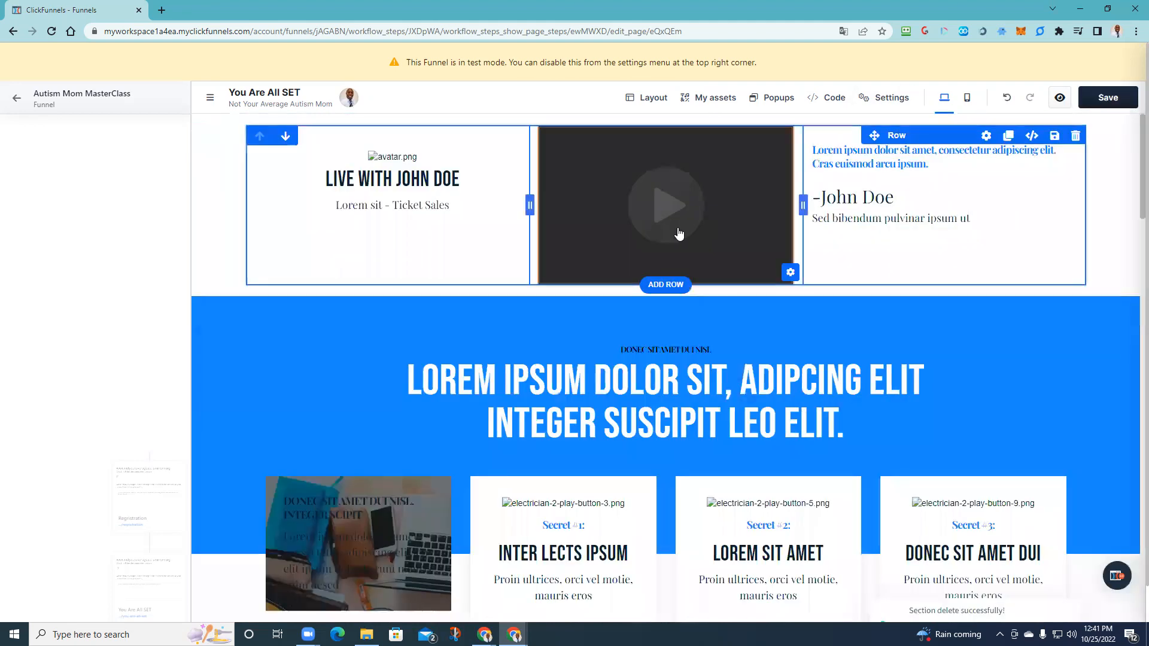
pyautogui.click(1130, 125)
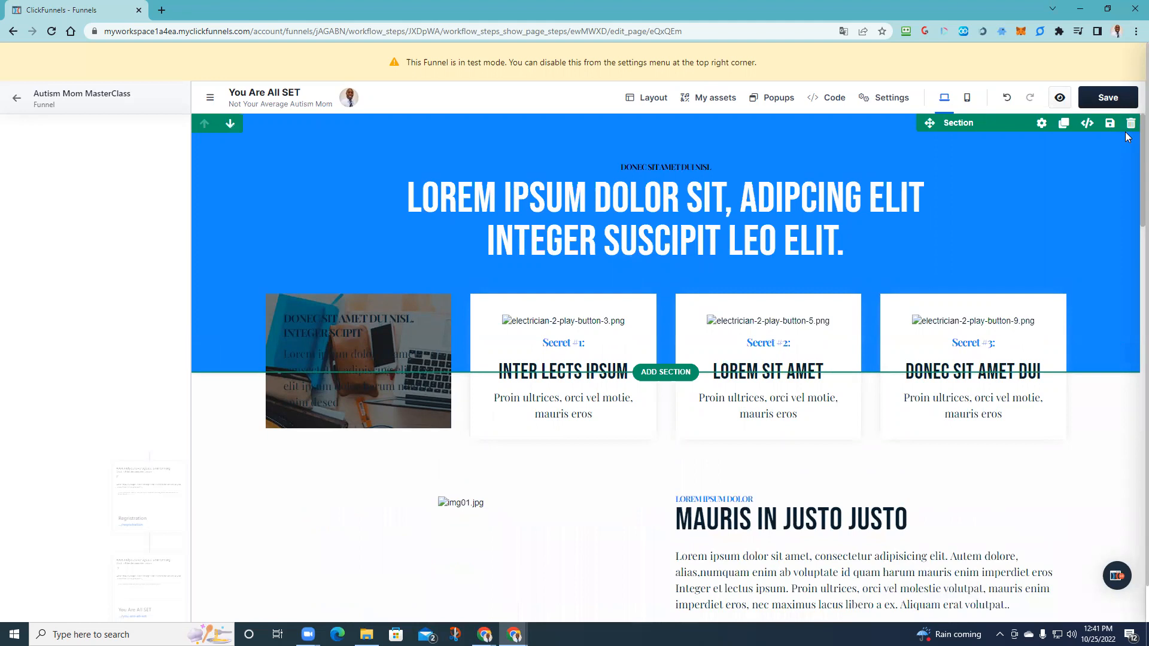
pyautogui.click(1130, 124)
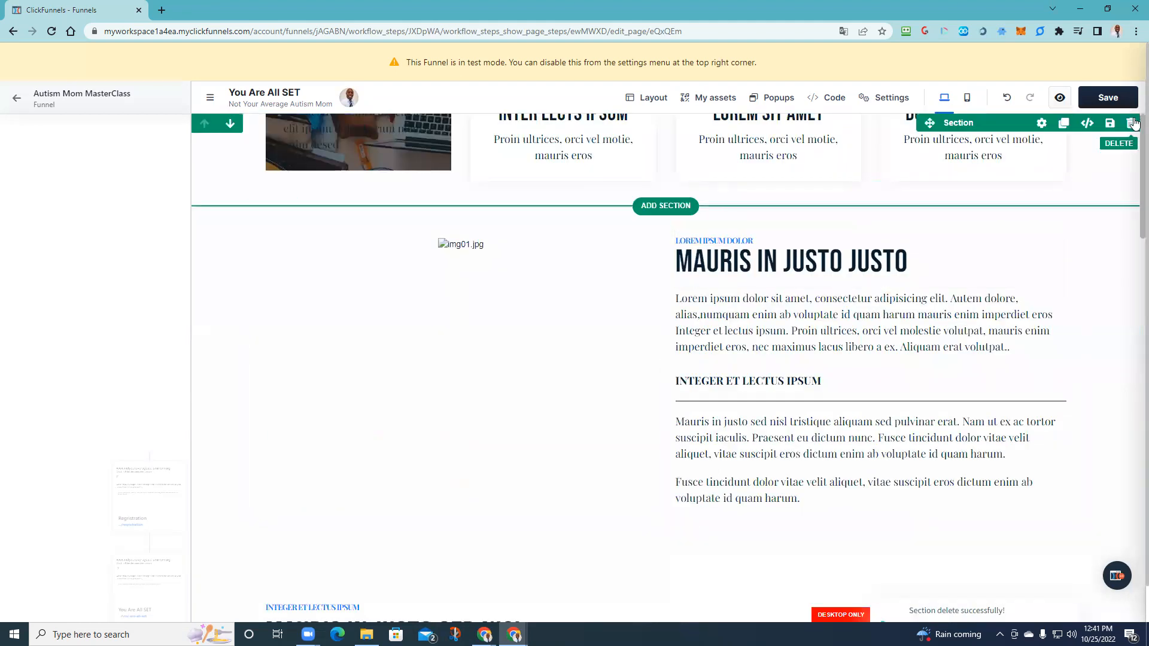
pyautogui.scroll(-2, 777, 210)
pyautogui.scroll(-5, 557, 357)
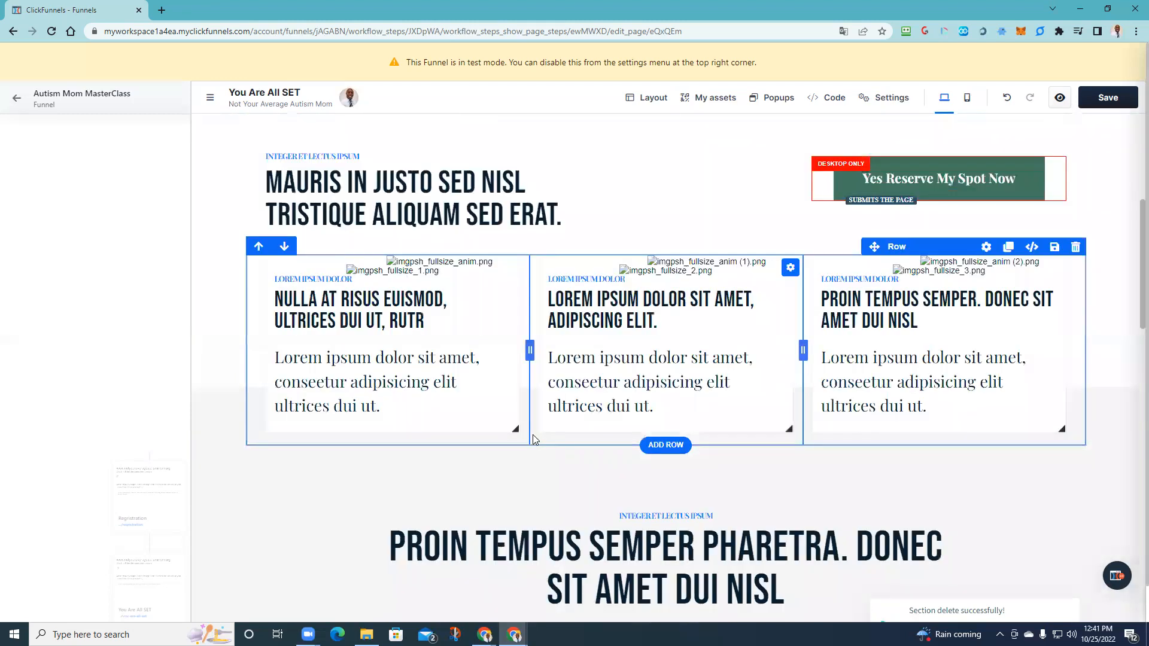
pyautogui.scroll(-15, 562, 392)
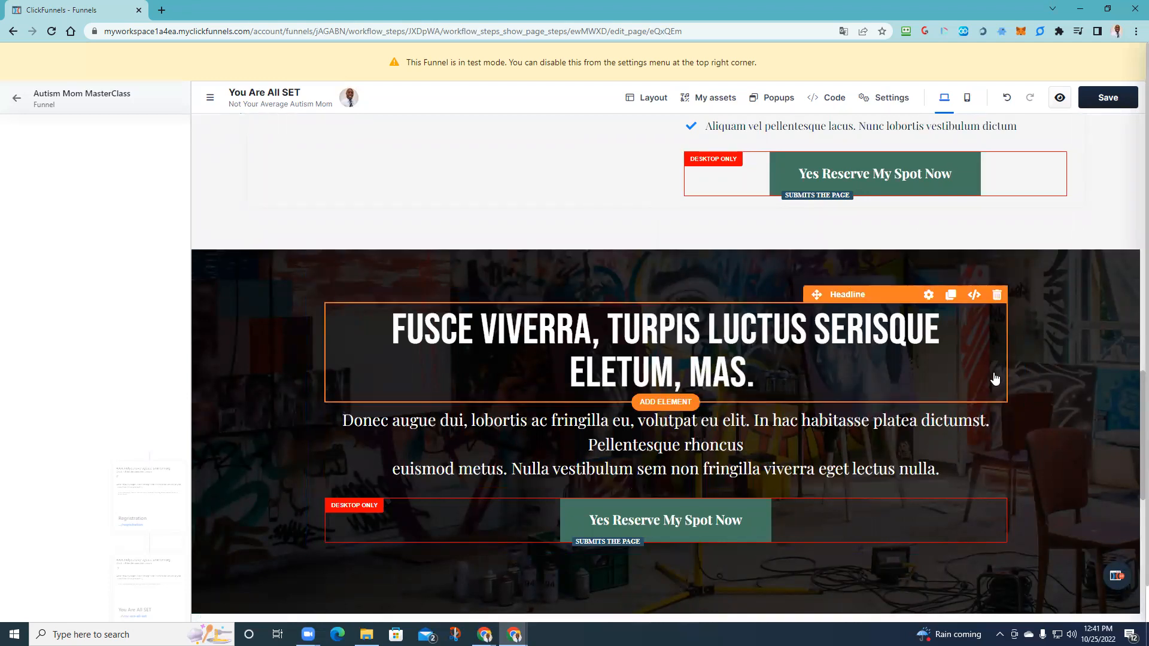
pyautogui.scroll(-1, 994, 395)
pyautogui.scroll(-3, 993, 409)
# - Delete the Mauris In Justo Justo, Mauris In Justo Sed Nisl and three-text-card sections
pyautogui.scroll(5, 991, 408)
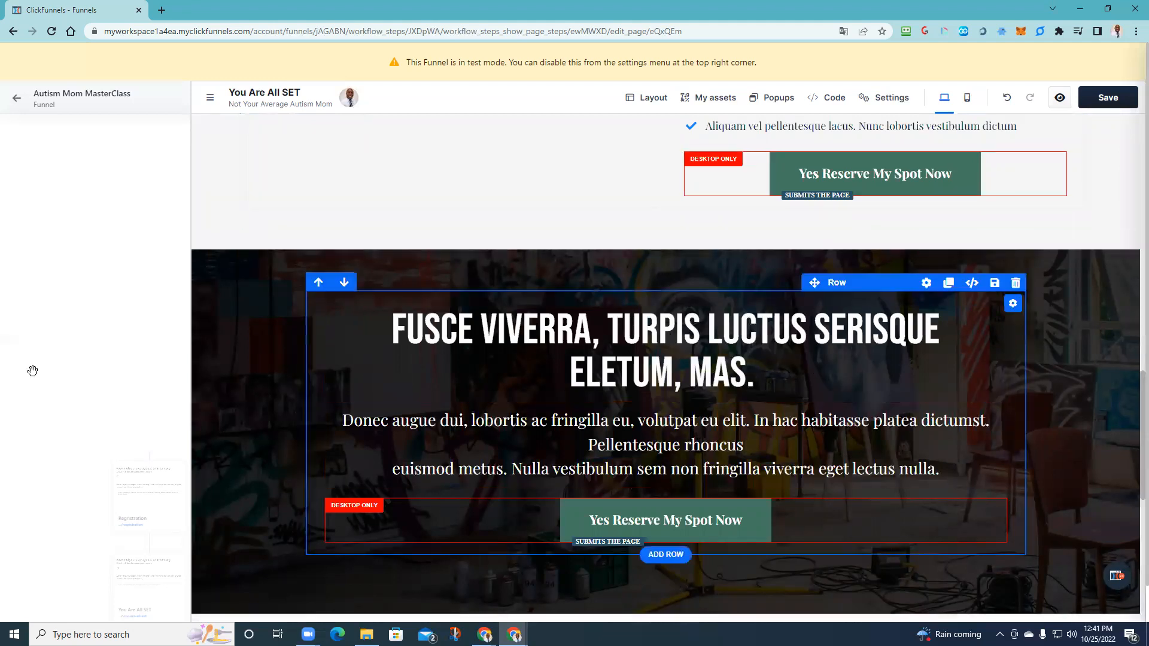
pyautogui.scroll(10, 718, 347)
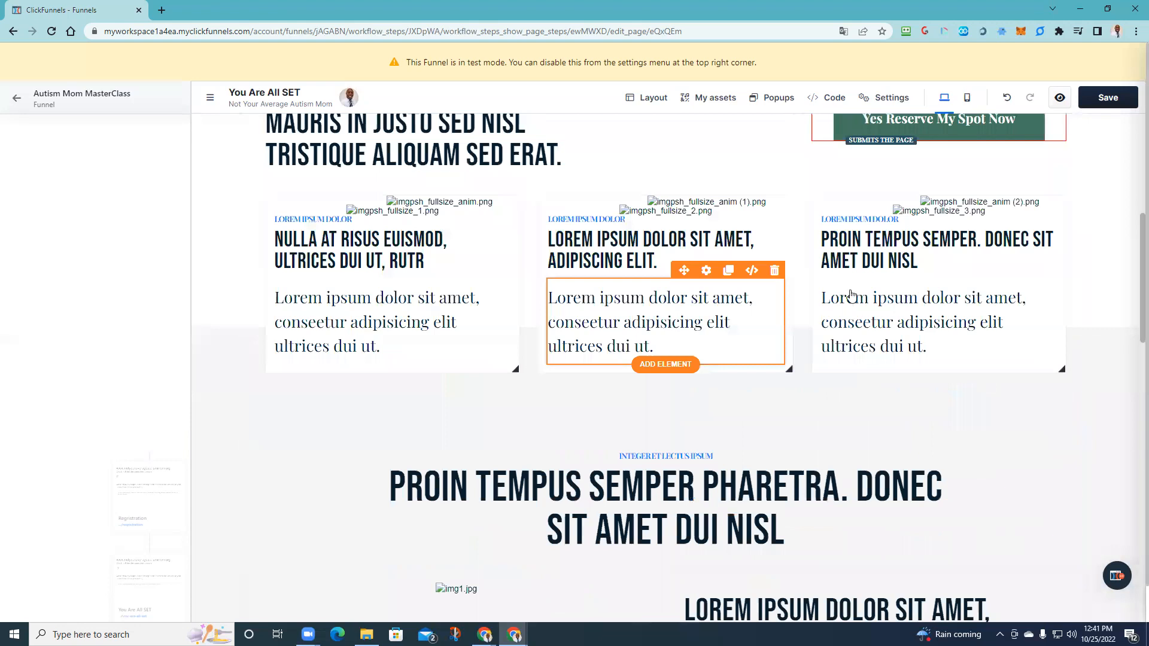
pyautogui.scroll(7, 844, 287)
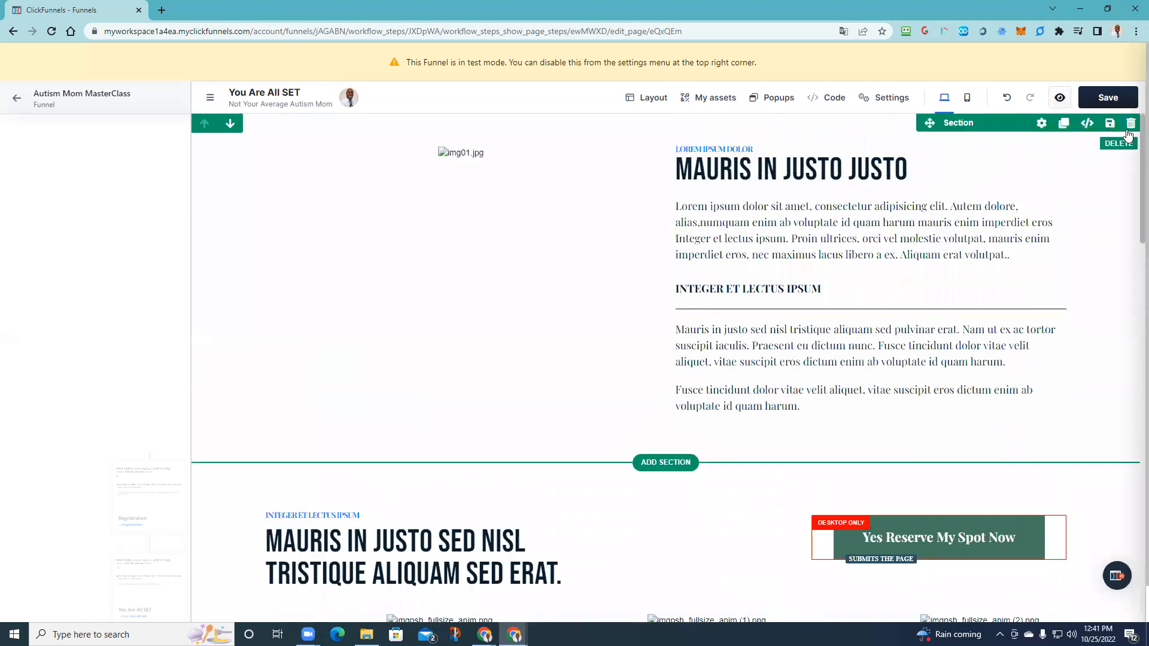
pyautogui.click(1130, 126)
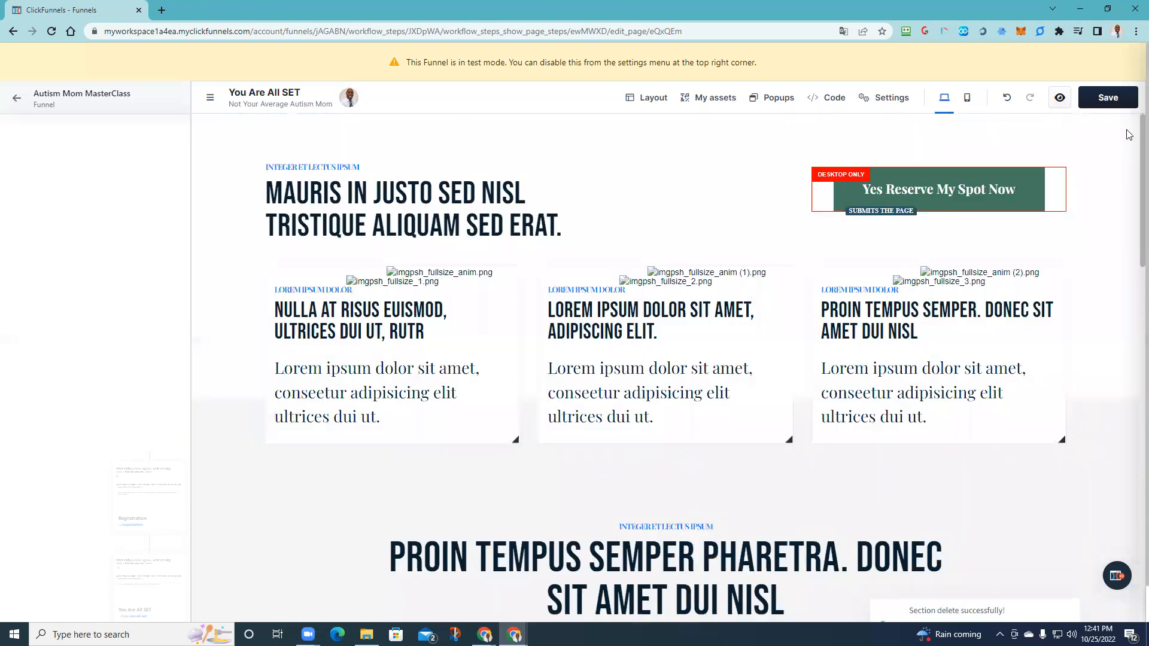
pyautogui.click(1130, 125)
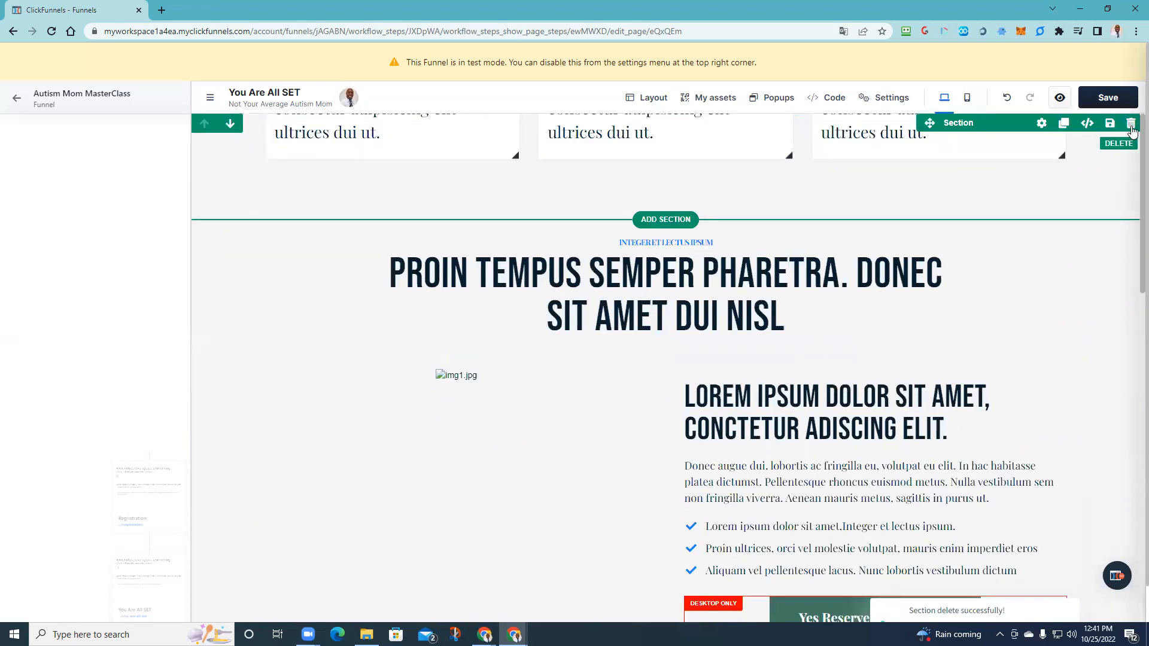
pyautogui.click(1131, 127)
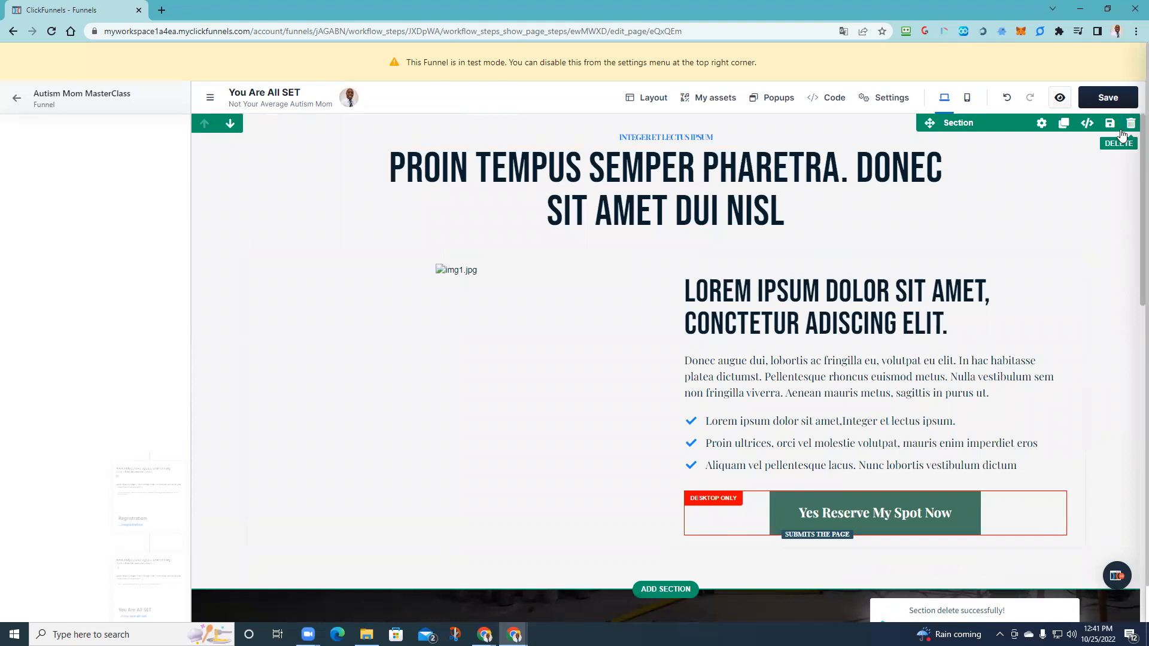
pyautogui.scroll(-4, 831, 423)
pyautogui.scroll(-3, 830, 422)
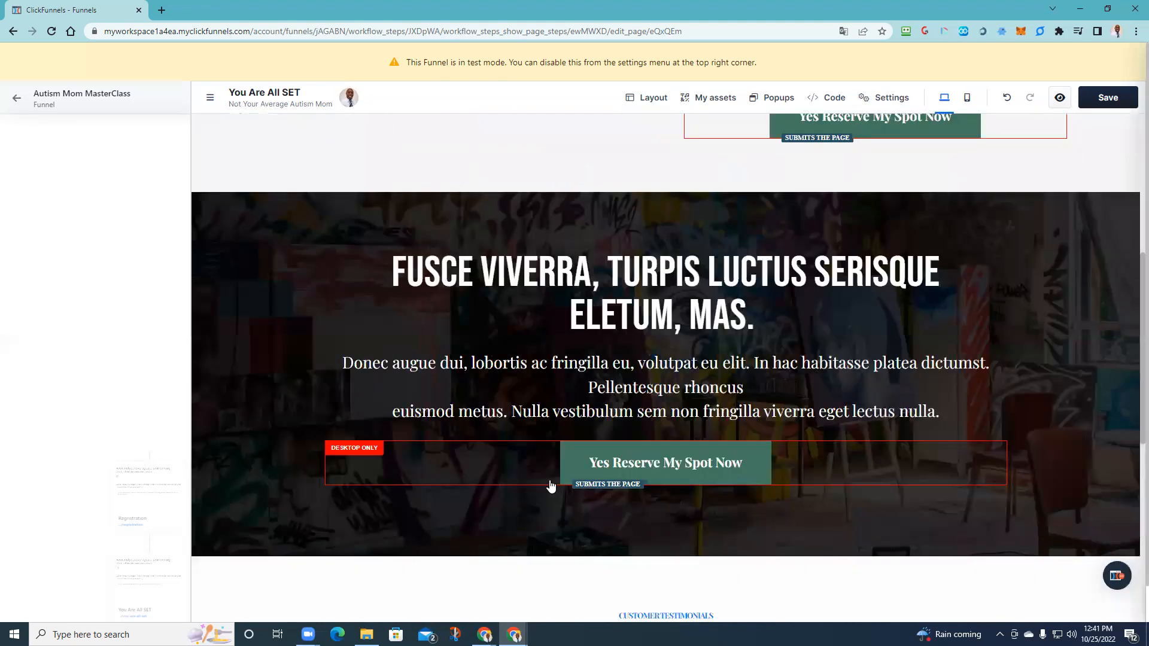
pyautogui.scroll(7, 833, 397)
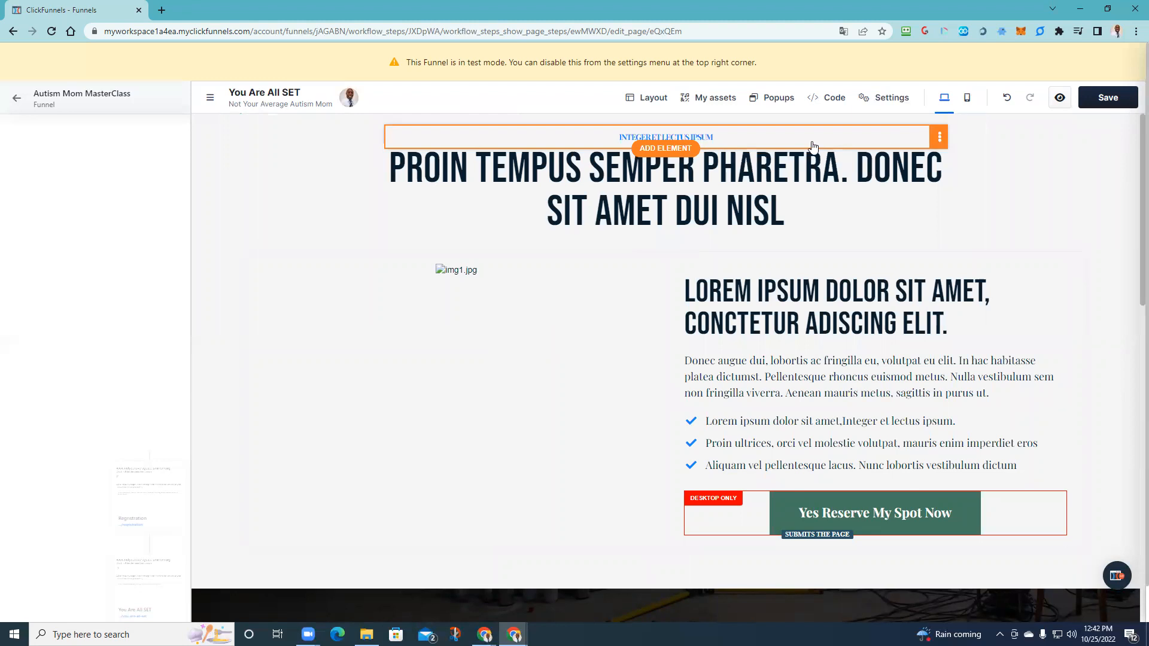
# - Erase the INTEGER ET LECTUS IPSUM label above the heading
pyautogui.click(738, 142)
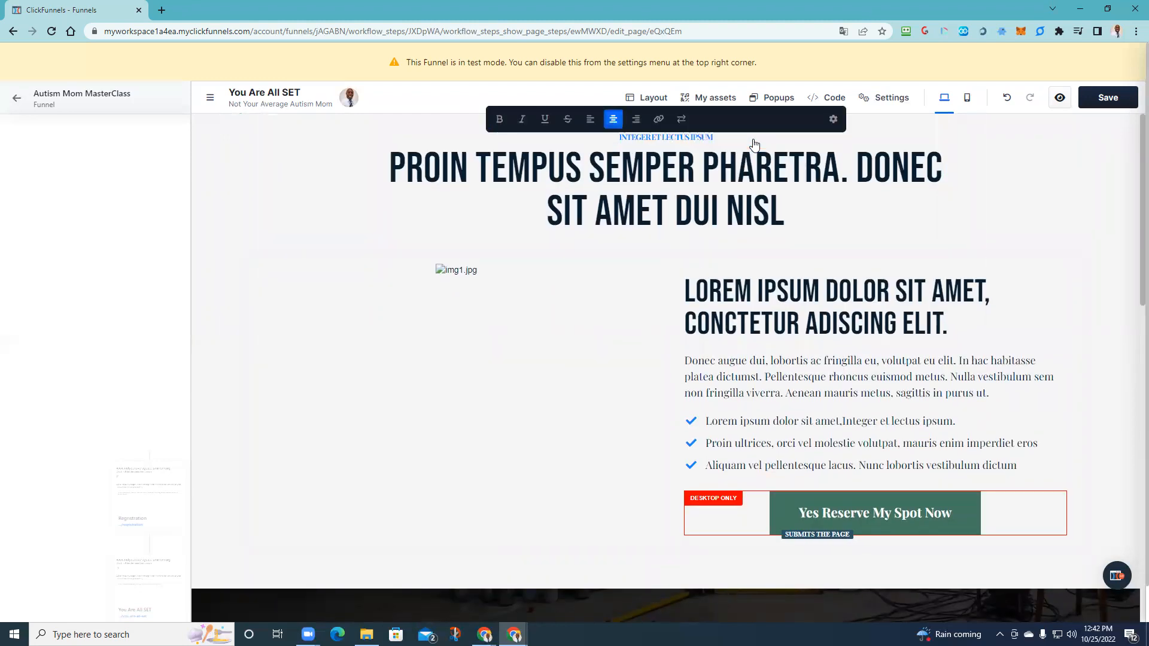
pyautogui.click(713, 136)
pyautogui.press('BackSpace')
pyautogui.press('BackSpace')
pyautogui.press('BackSpace')
pyautogui.press('BackSpace')
pyautogui.press('BackSpace')
pyautogui.press('BackSpace')
pyautogui.press('BackSpace')
pyautogui.press('BackSpace')
pyautogui.press('BackSpace')
pyautogui.press('BackSpace')
pyautogui.press('BackSpace')
pyautogui.press('BackSpace')
pyautogui.press('BackSpace')
pyautogui.press('BackSpace')
pyautogui.press('BackSpace')
pyautogui.press('BackSpace')
pyautogui.press('BackSpace')
pyautogui.press('BackSpace')
pyautogui.press('BackSpace')
pyautogui.press('BackSpace')
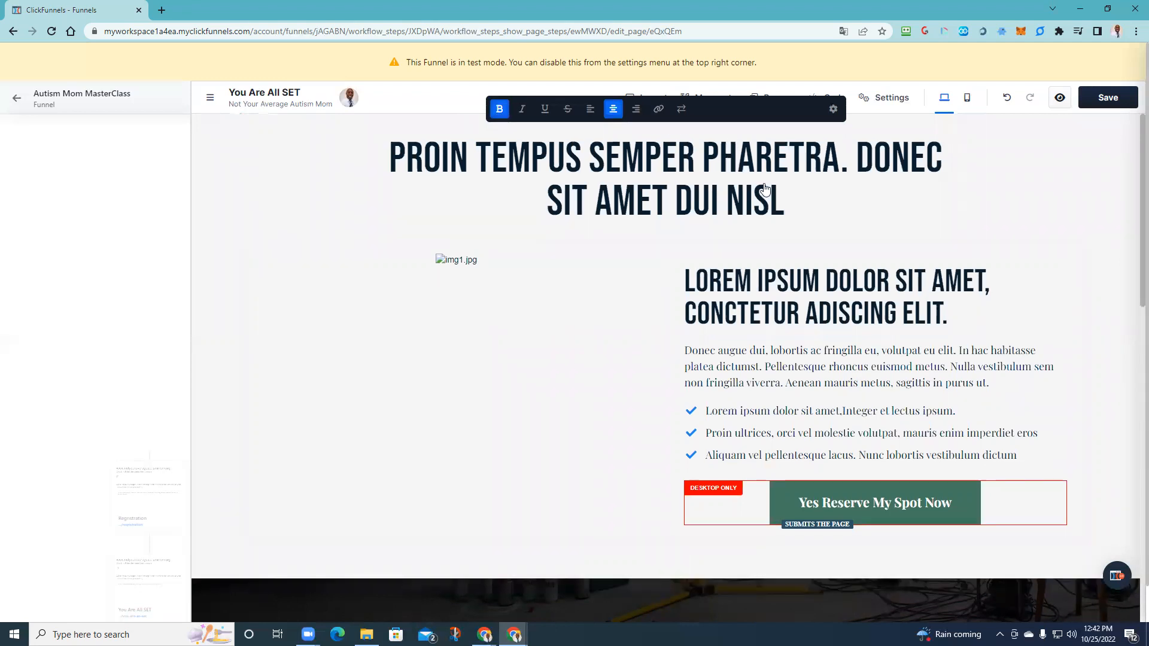
# - Replace the heading text with 'THANK YOU FOR REGISTERING FOR THE WEBINAR!'
pyautogui.moveTo(781, 206); pyautogui.dragTo(365, 149)
pyautogui.write('THANL')
pyautogui.press('BackSpace')
pyautogui.write('K YOU FOR RE')
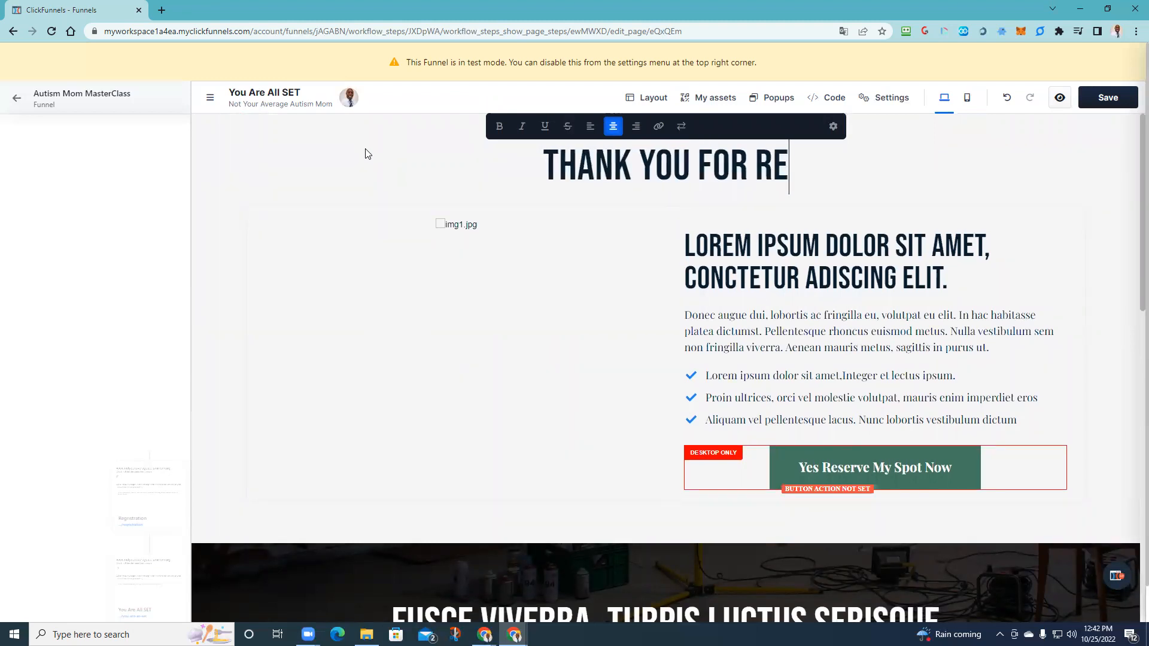
pyautogui.write('GR')
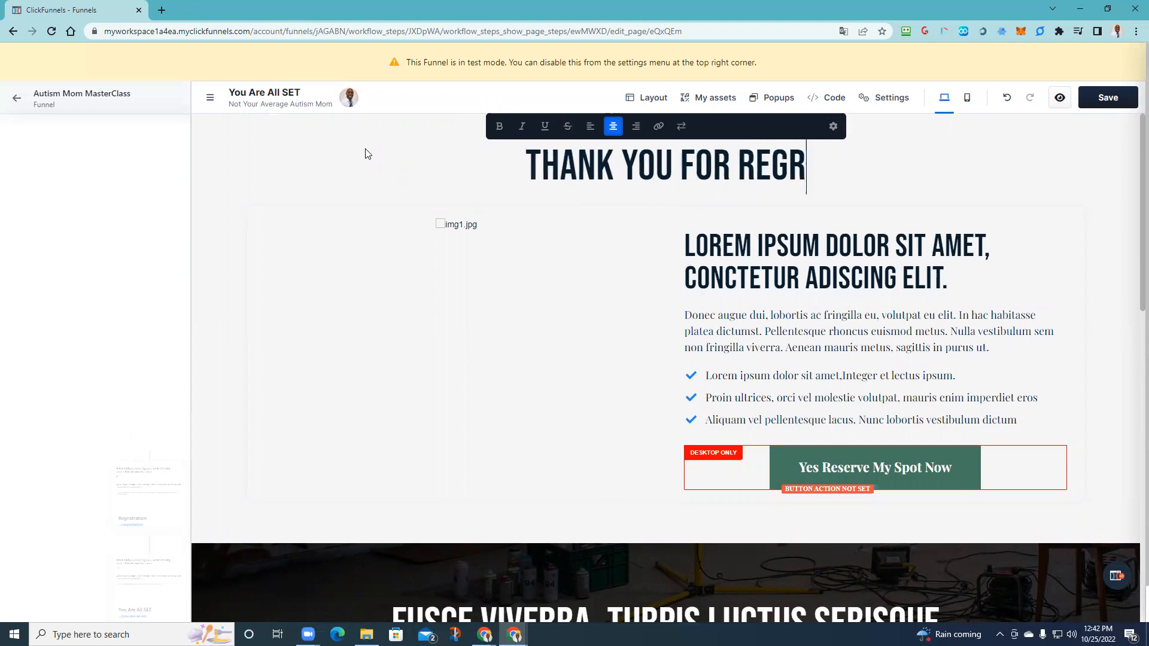
pyautogui.press('BackSpace')
pyautogui.write('ISTERI')
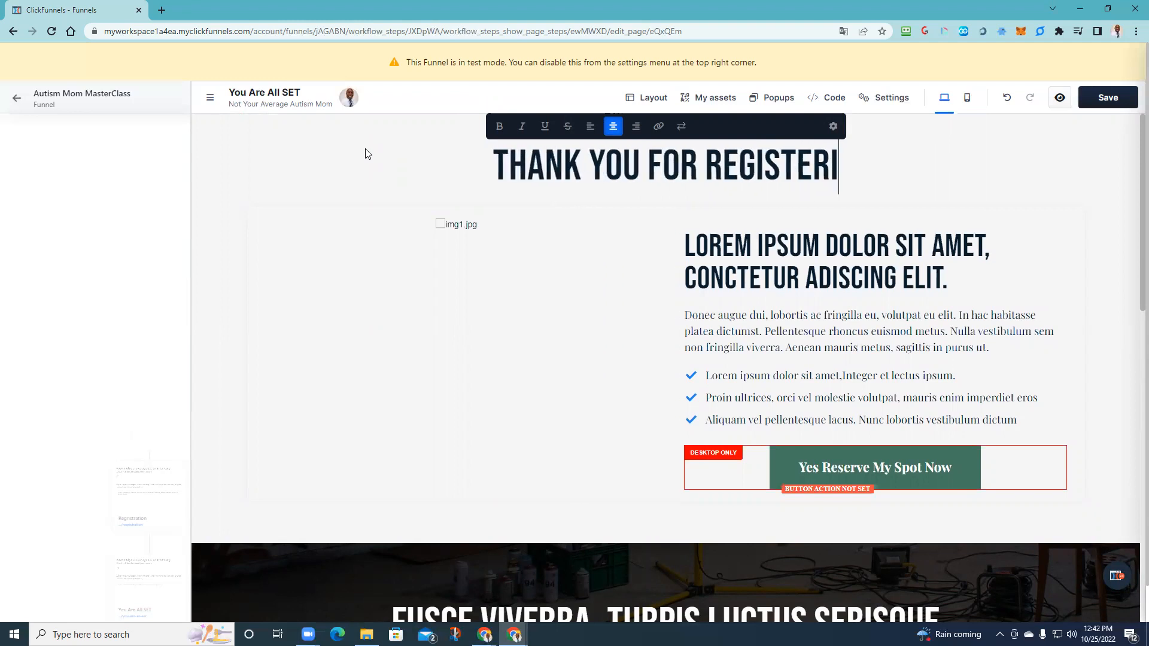
pyautogui.write('NG FOR THE')
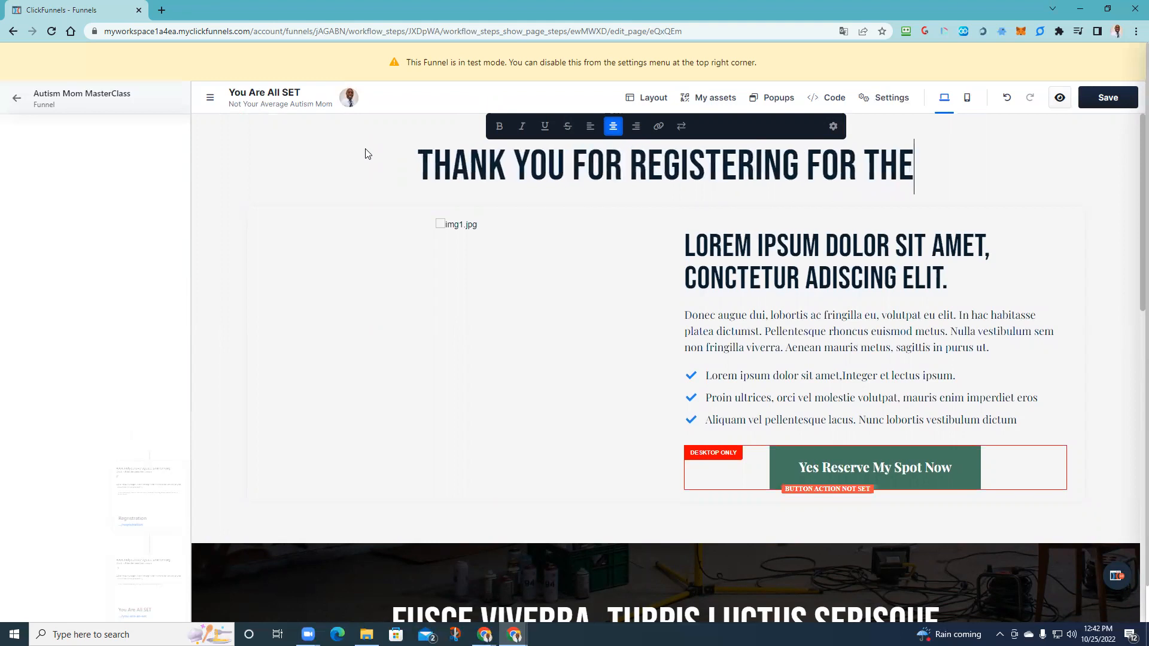
pyautogui.write(' WEBINAR')
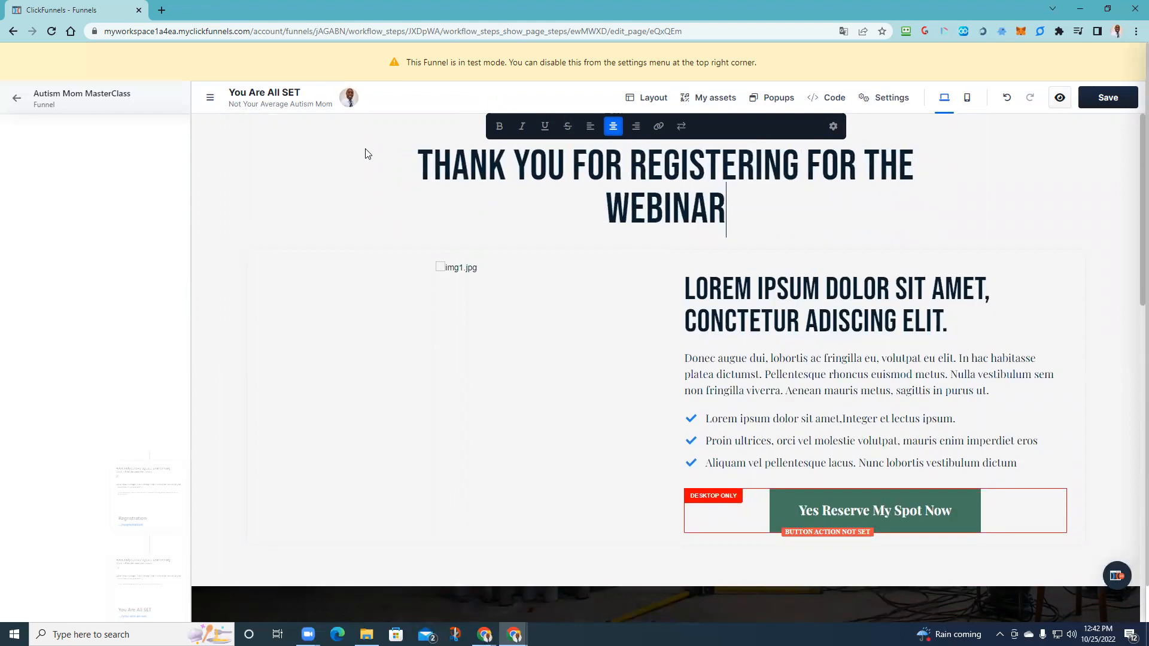
pyautogui.write('!')
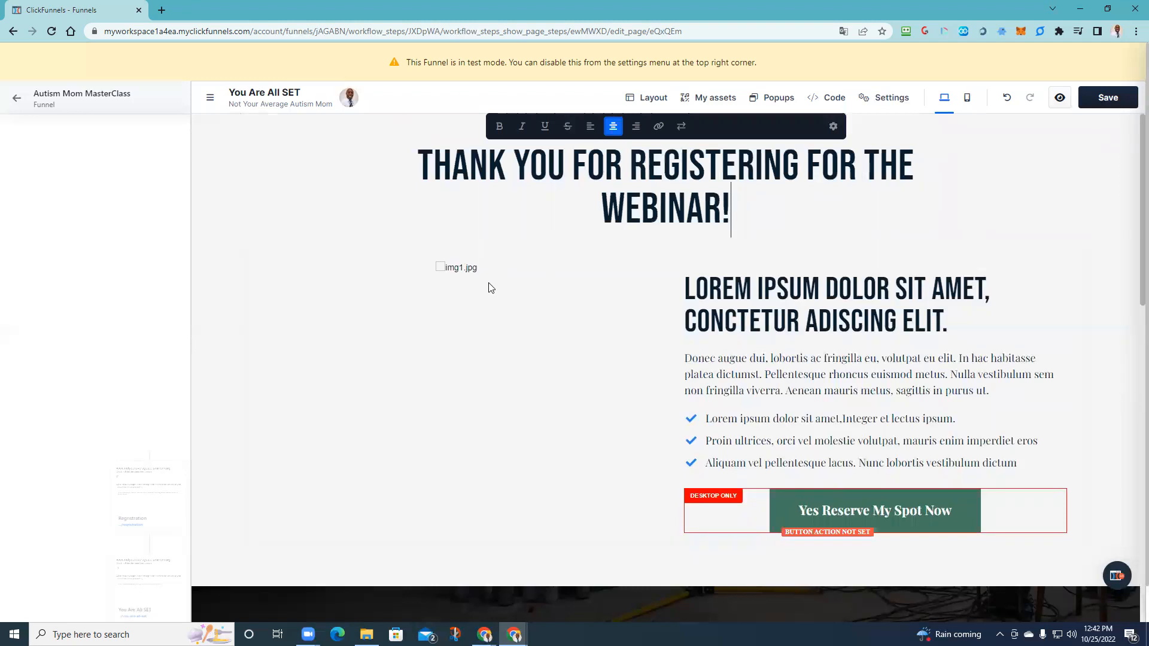
pyautogui.click(458, 287)
pyautogui.click(456, 274)
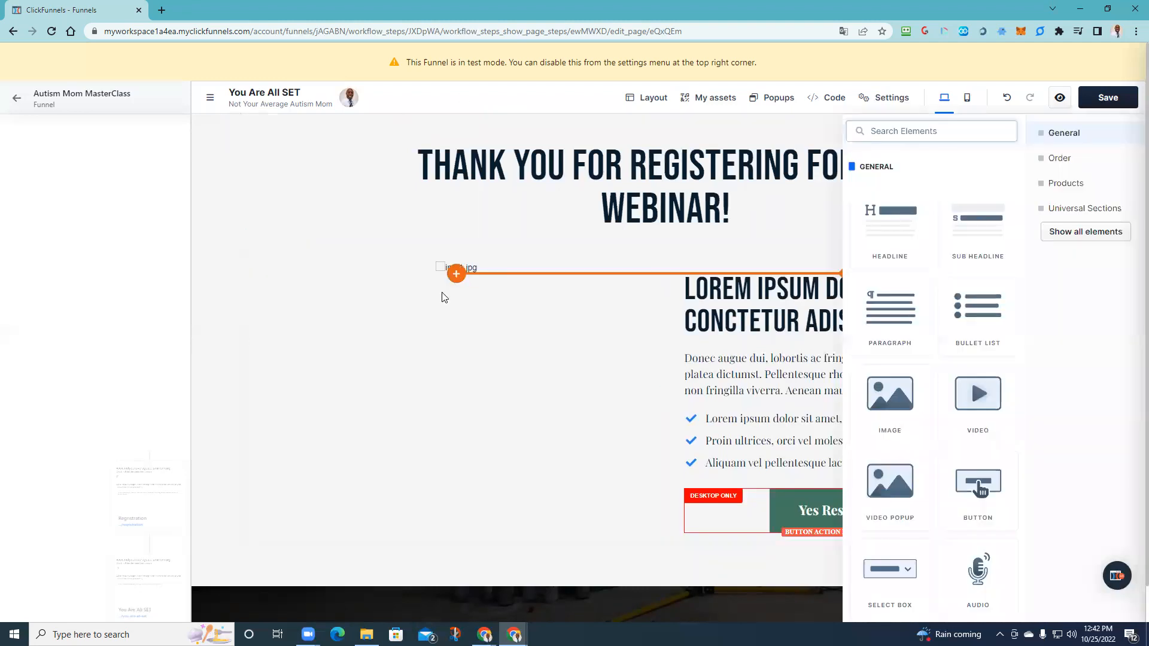
# - Insert a Countdown element in the left column under the heading and open its settings
pyautogui.click(417, 313)
pyautogui.click(456, 273)
pyautogui.click(449, 268)
pyautogui.click(532, 264)
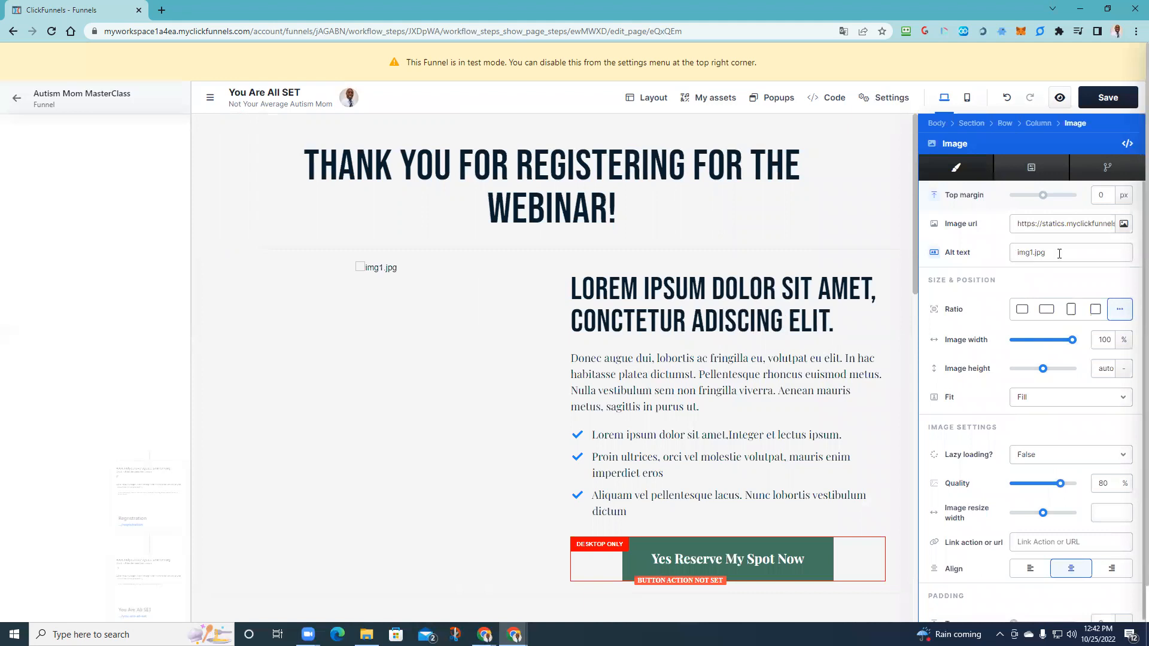
pyautogui.click(679, 361)
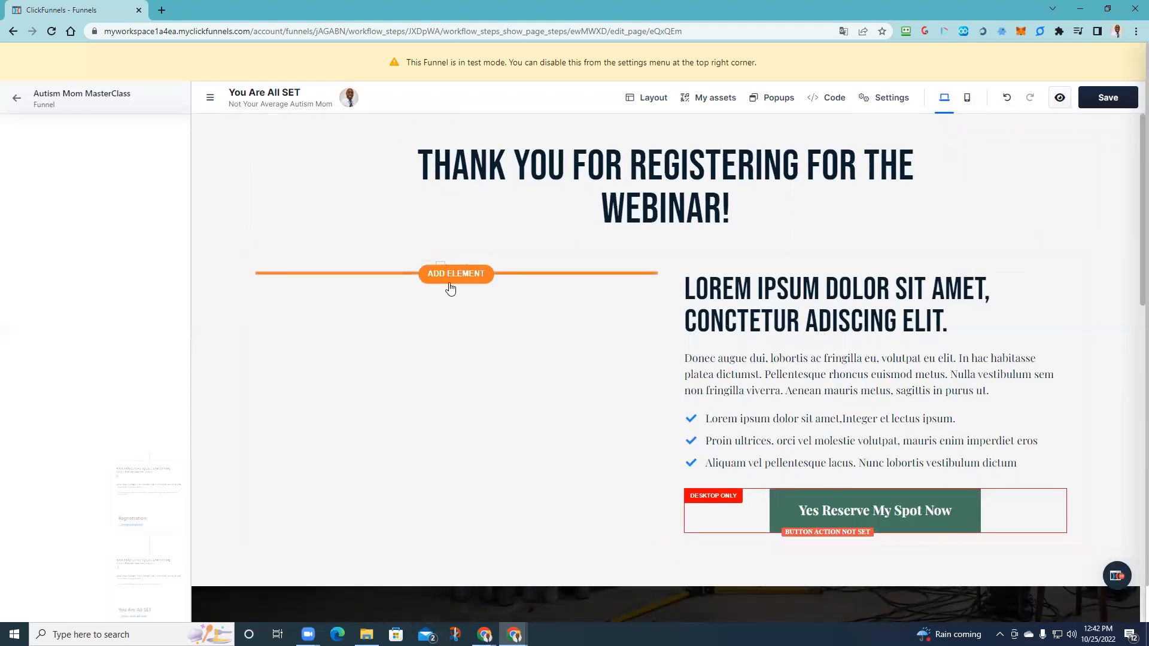
pyautogui.click(451, 289)
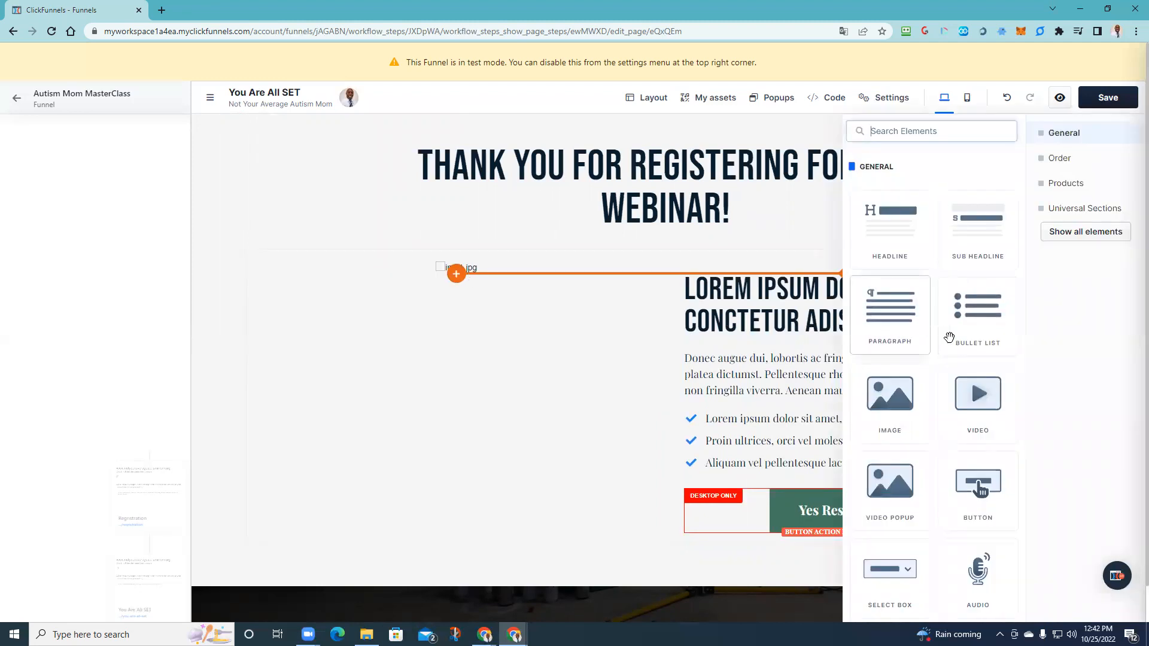
pyautogui.scroll(-4, 948, 338)
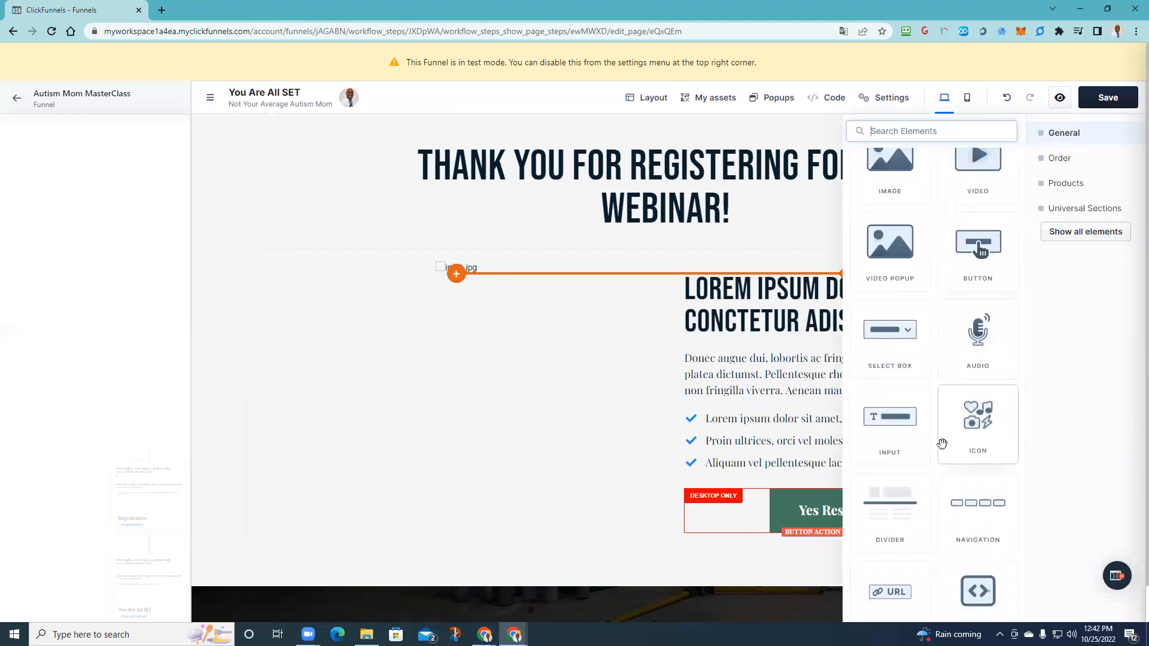
pyautogui.scroll(-8, 941, 444)
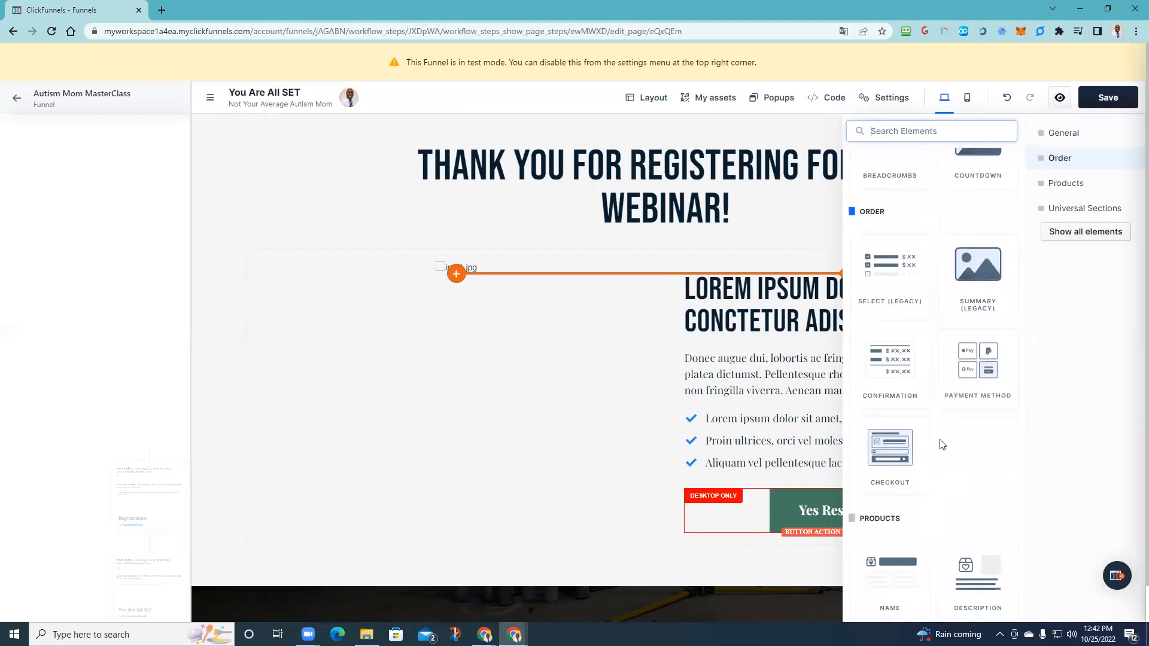
pyautogui.scroll(3, 942, 444)
pyautogui.click(975, 323)
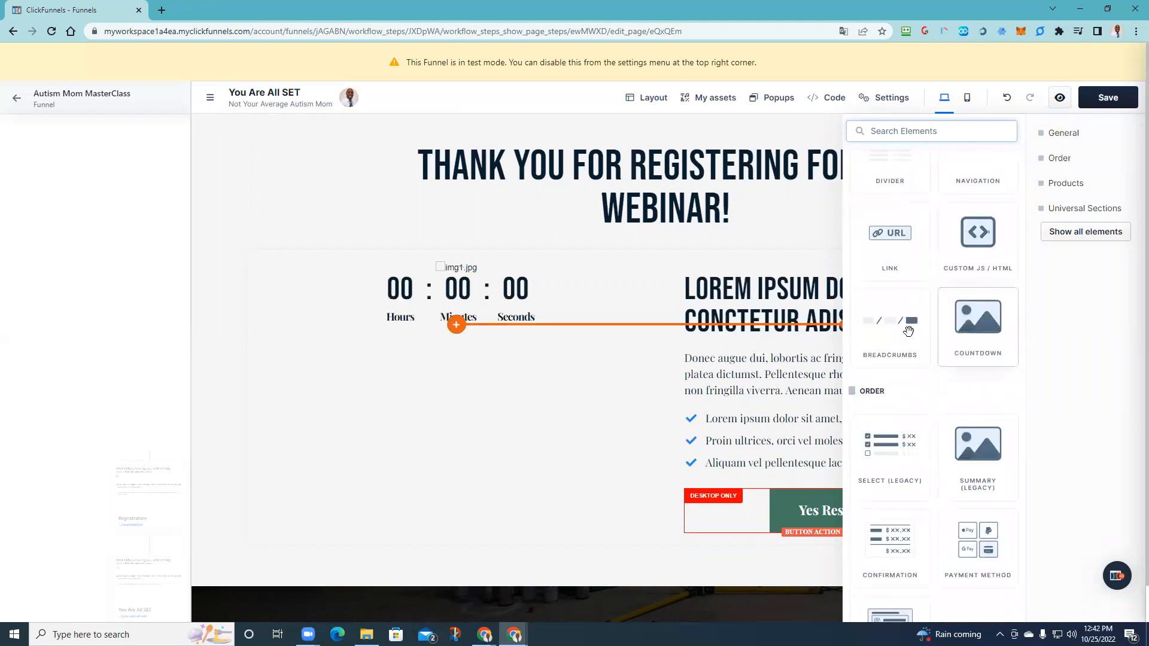
pyautogui.click(505, 303)
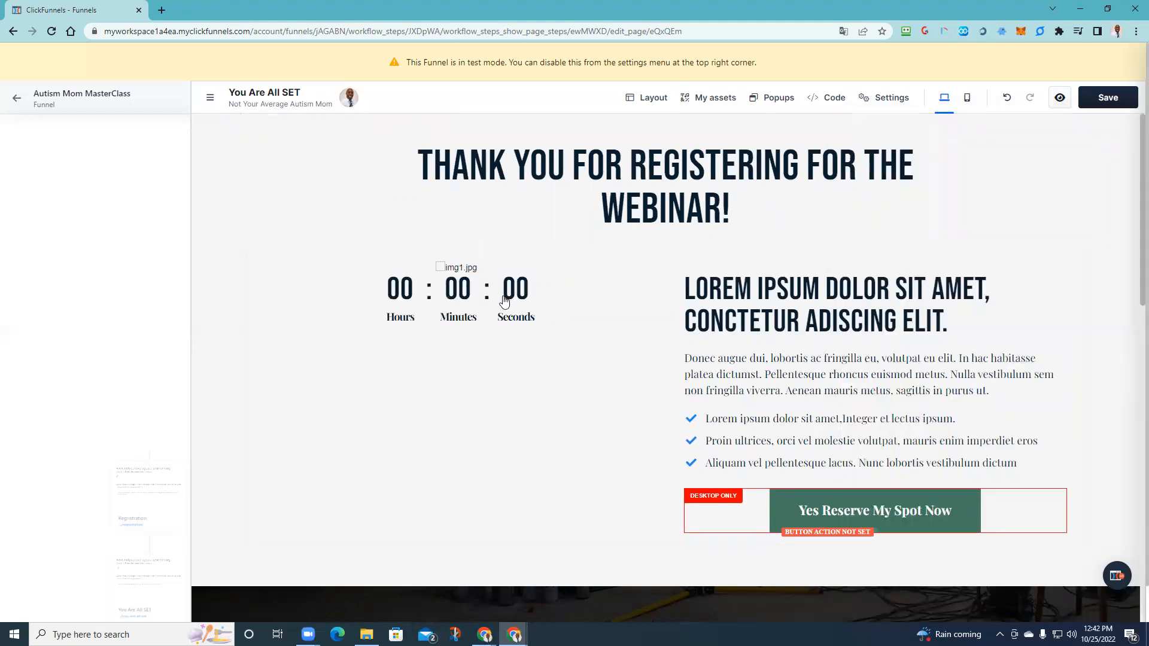
pyautogui.click(504, 301)
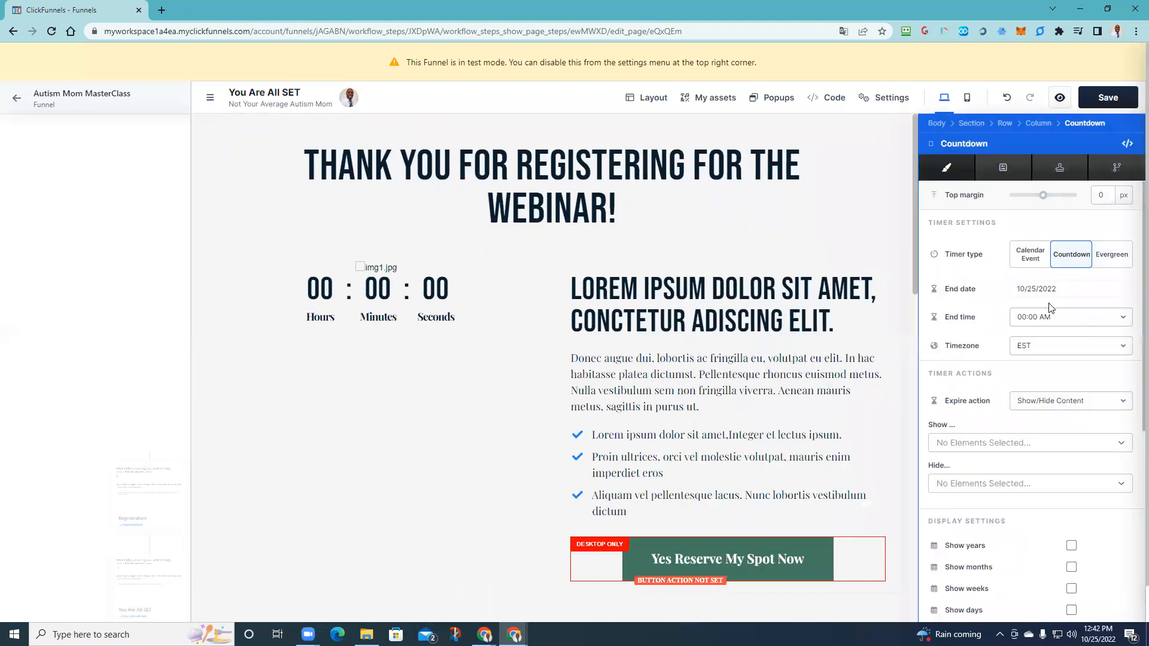
# - Try an Evergreen timer that restarts On Page Load and lasts 03 minutes
pyautogui.click(1111, 257)
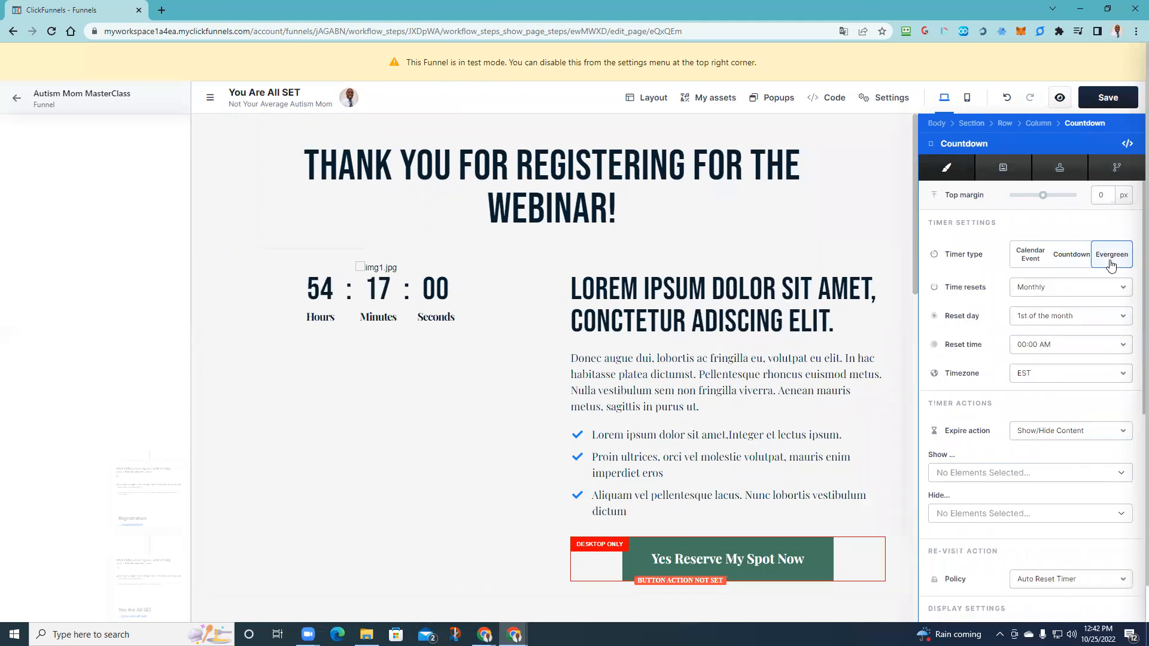
pyautogui.click(1052, 291)
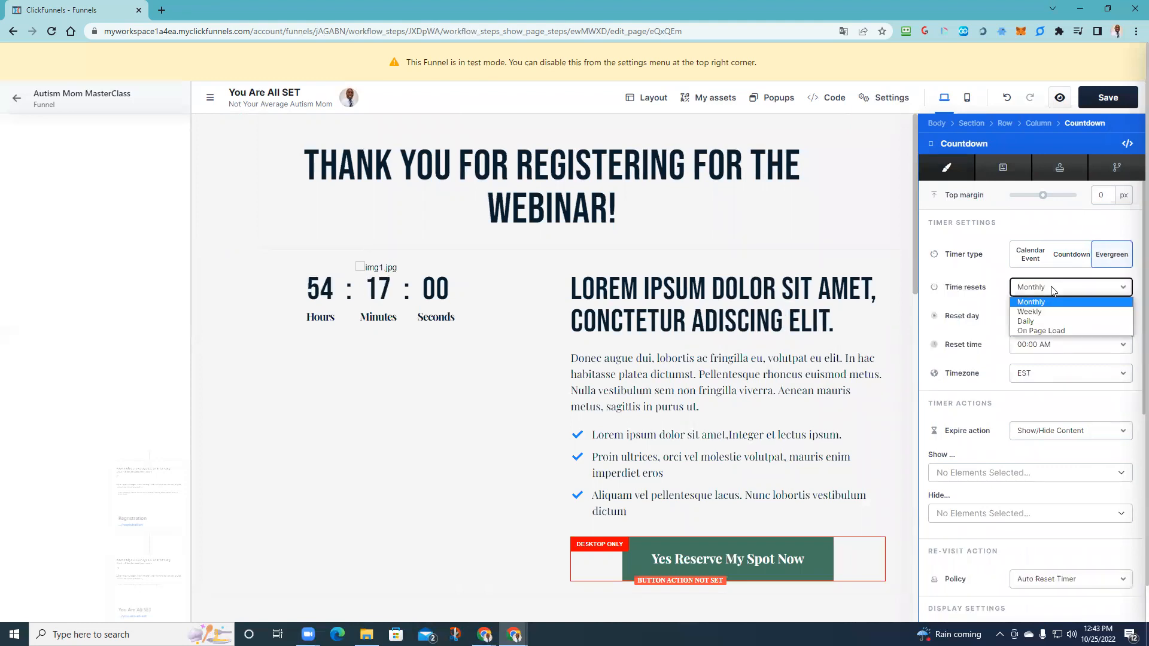
pyautogui.click(1040, 332)
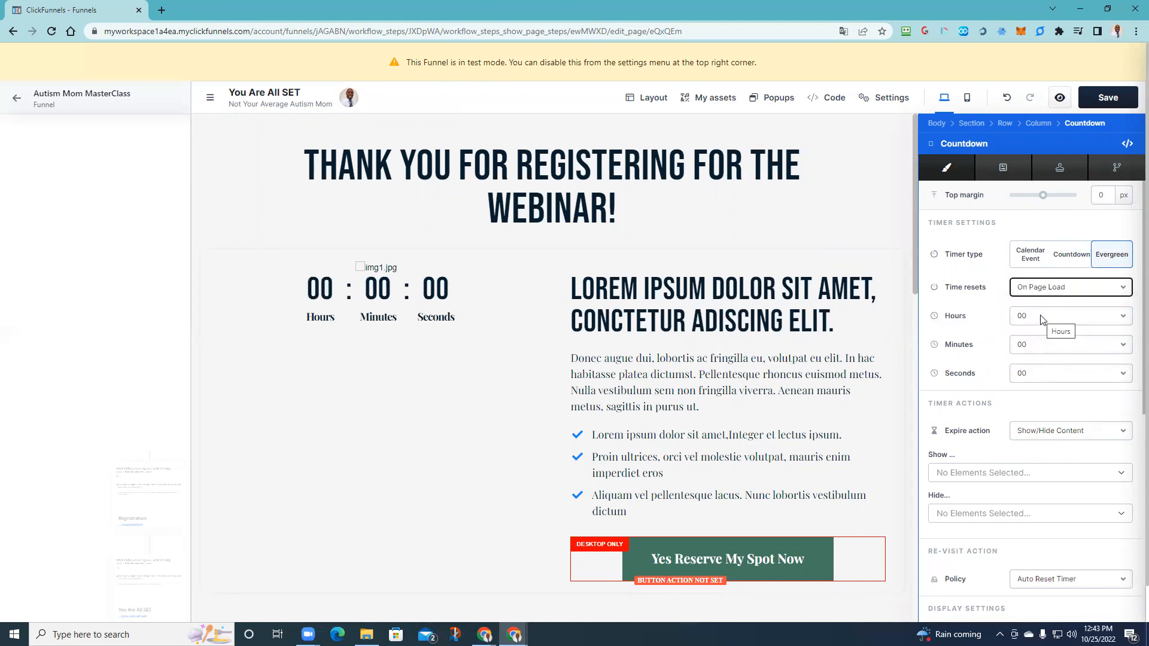
pyautogui.click(1041, 347)
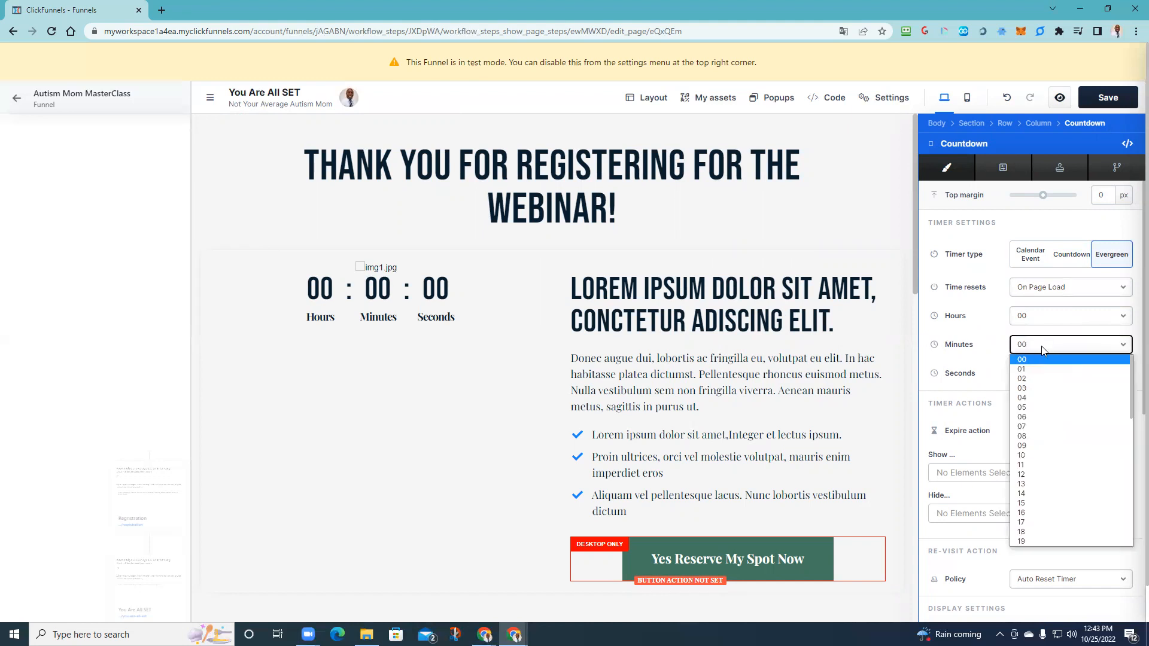
pyautogui.click(1040, 389)
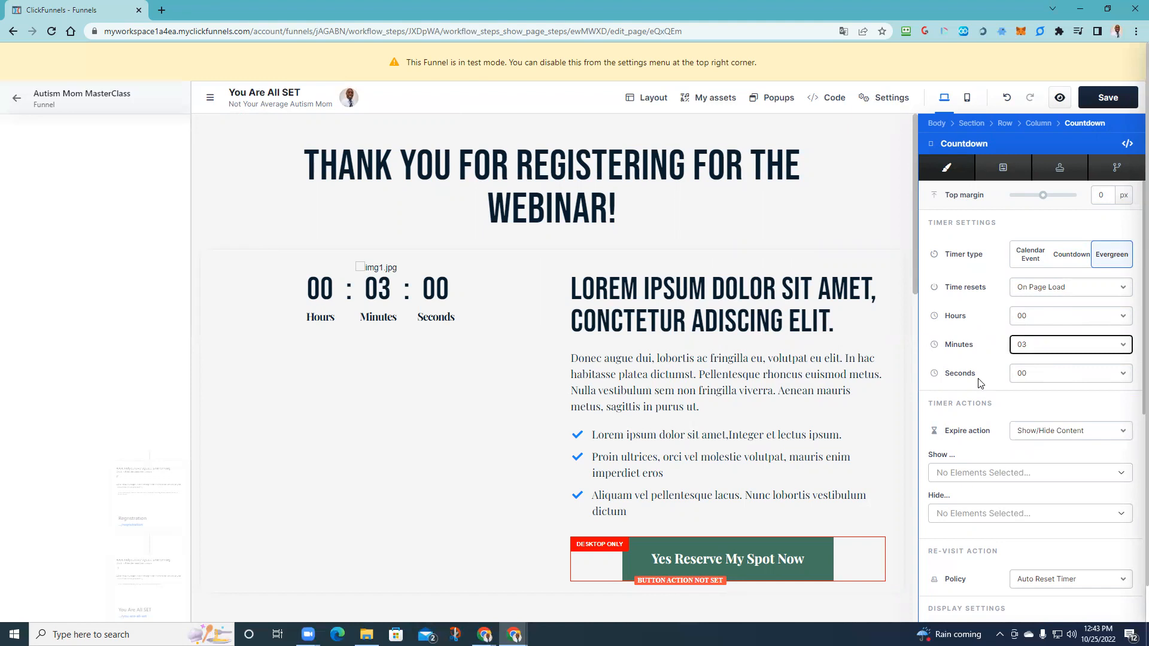
# - Set the timer's expire action to Redirect to URL
pyautogui.scroll(-1, 1009, 427)
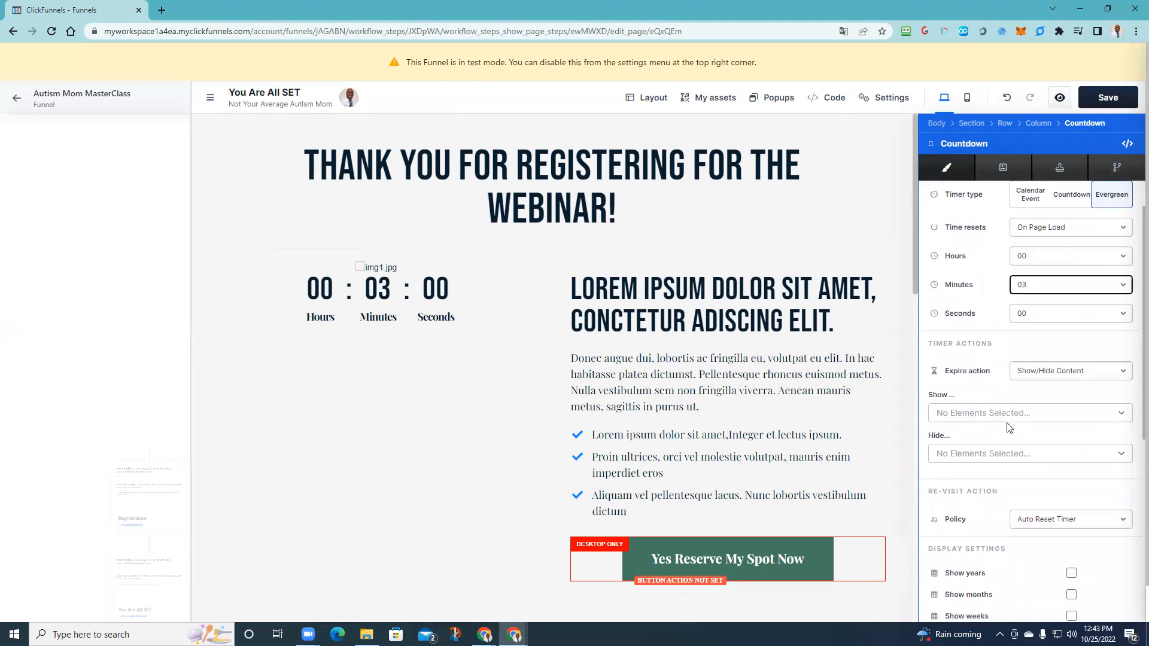
pyautogui.click(1051, 372)
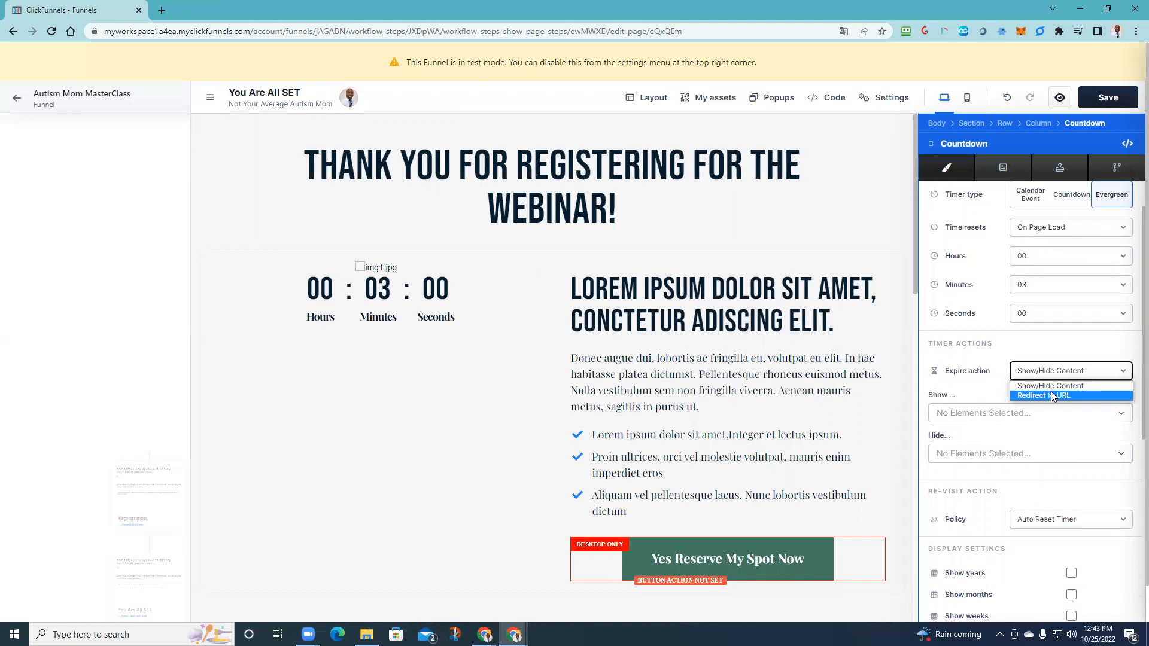
pyautogui.click(1051, 395)
pyautogui.click(1051, 400)
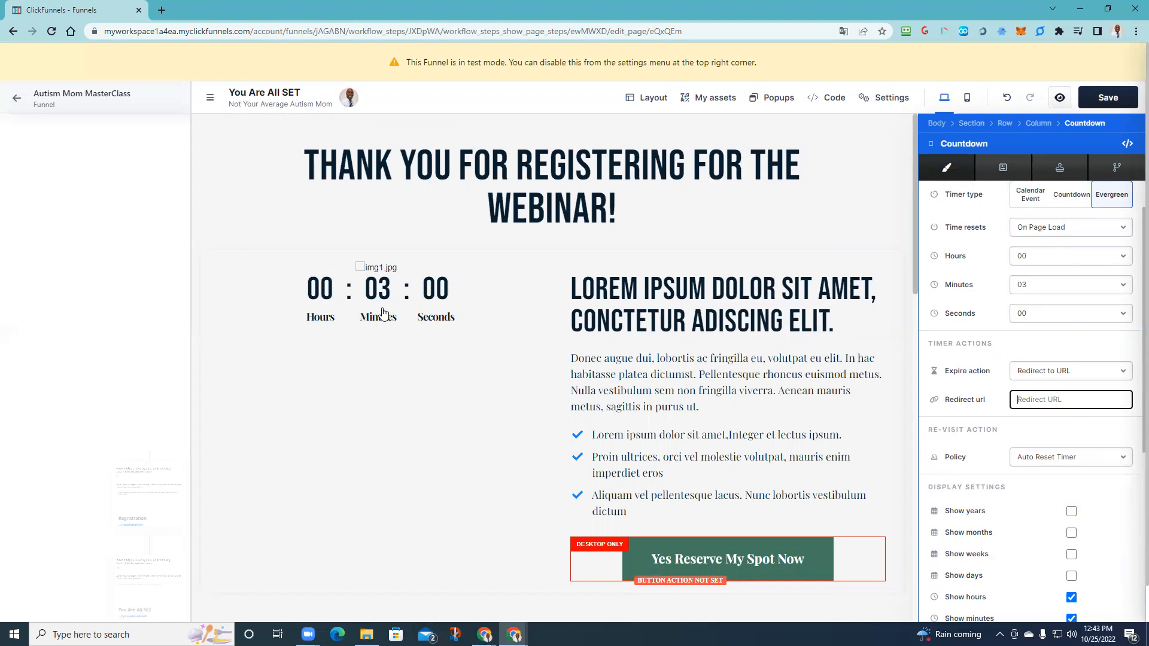
pyautogui.scroll(1, 1065, 304)
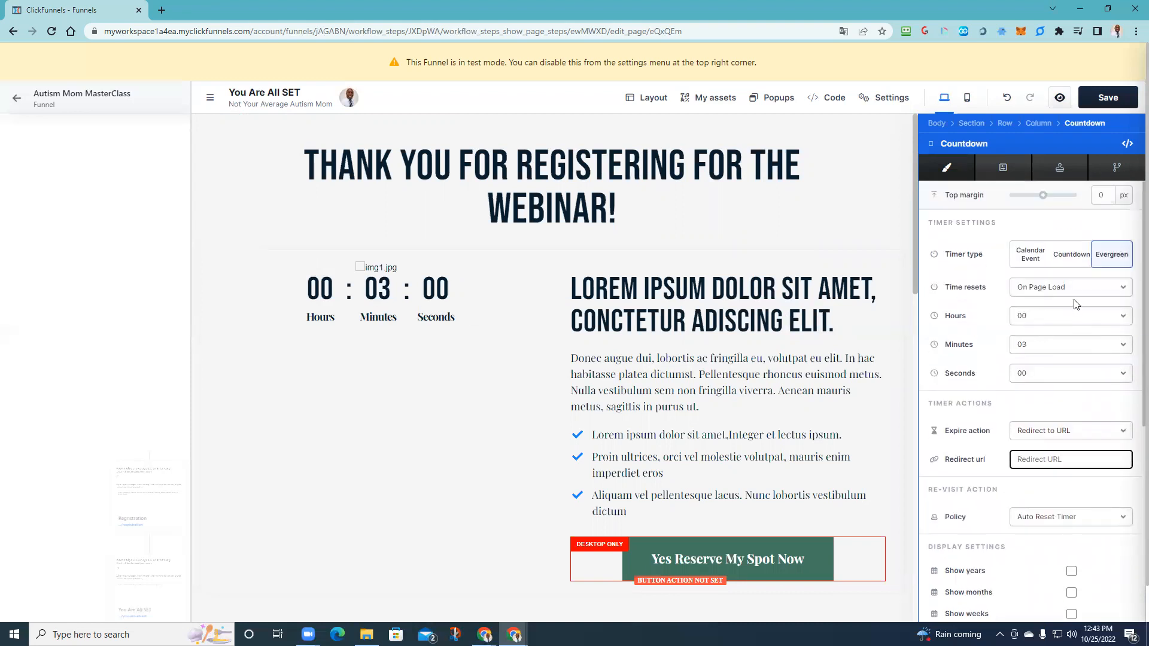
# - Switch the timer type to a fixed-date Countdown and close its settings
pyautogui.click(1038, 261)
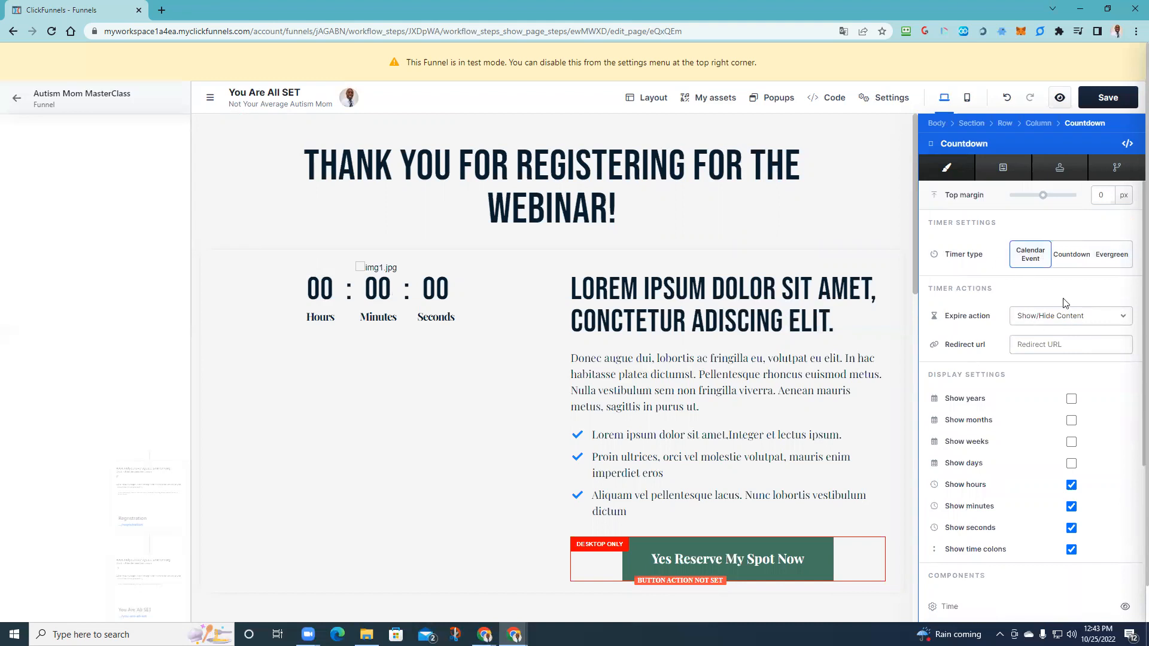
pyautogui.click(1085, 255)
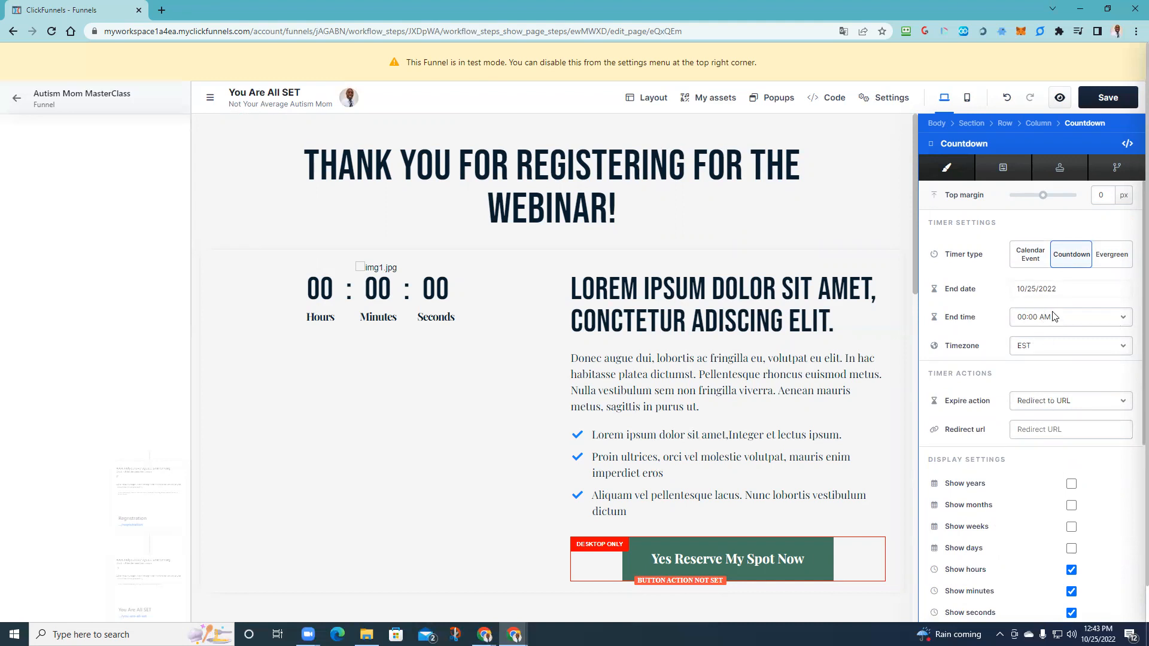
pyautogui.click(1078, 399)
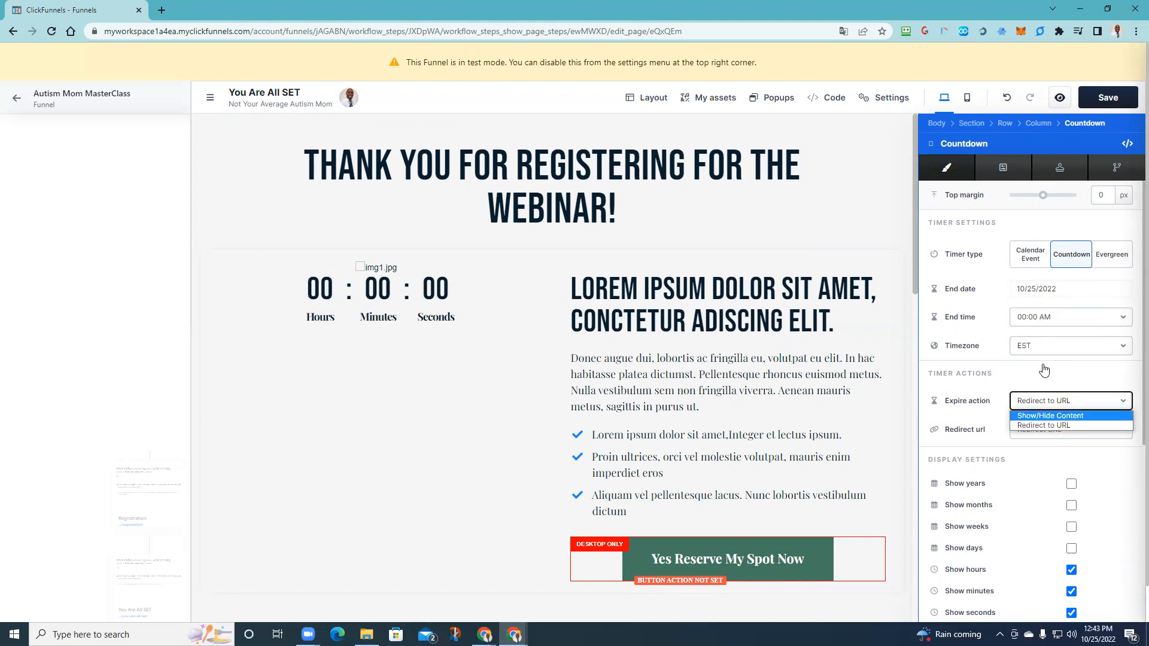
pyautogui.click(803, 350)
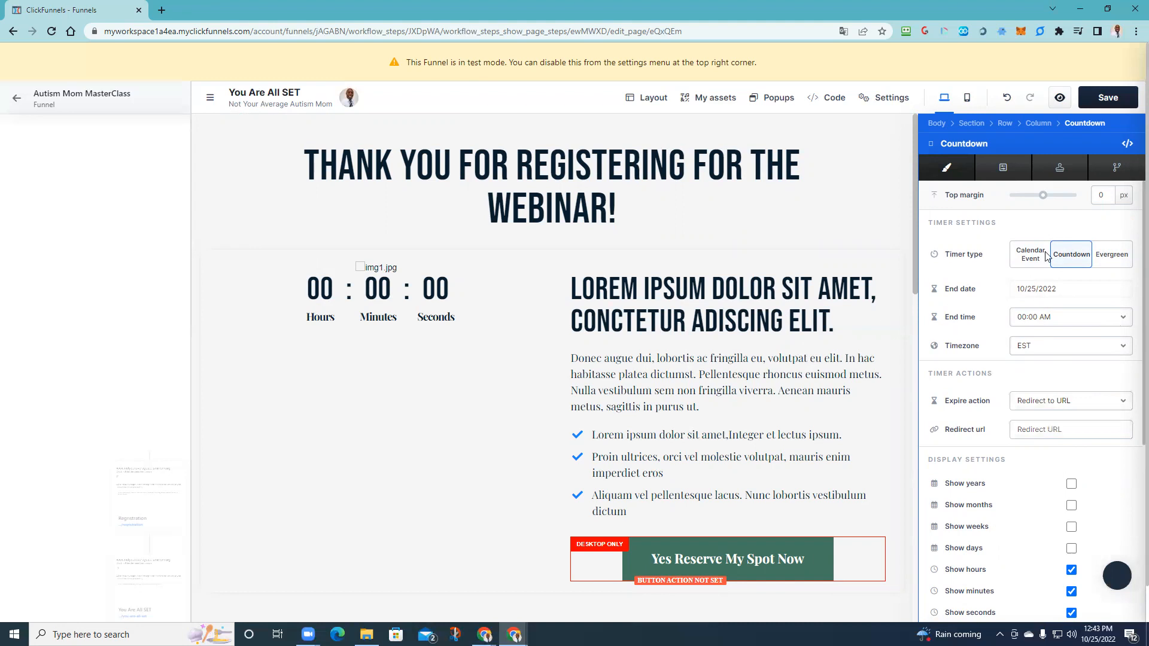
pyautogui.click(804, 348)
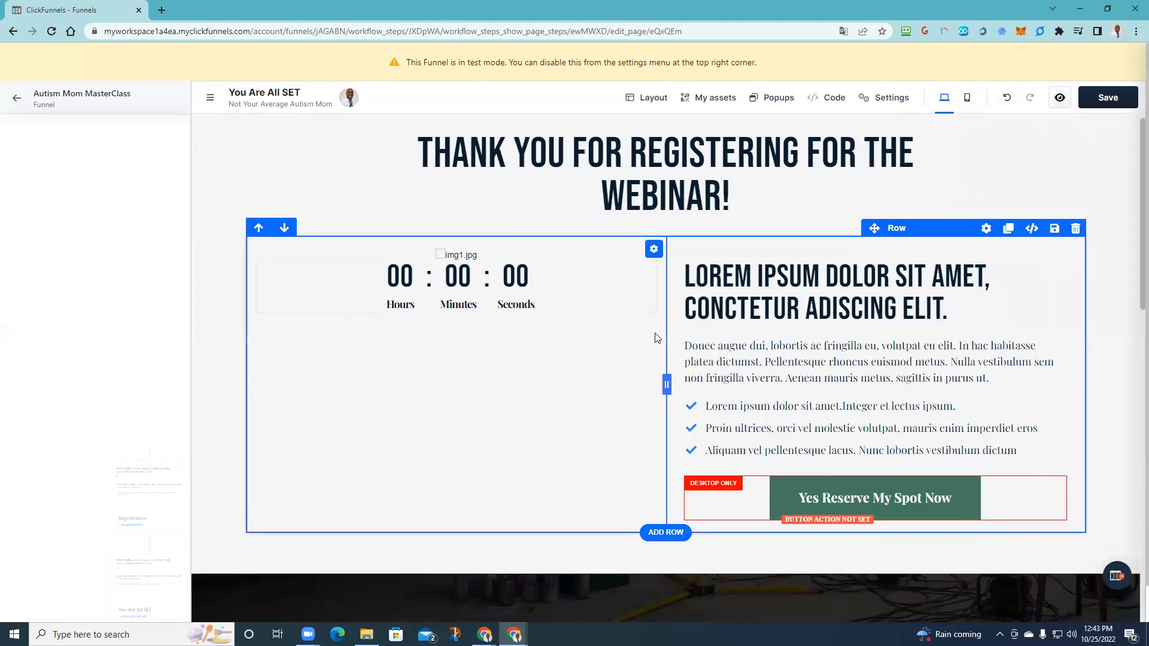
# - Save the You Are All SET page and return to the funnel's step overview
pyautogui.scroll(-7, 658, 359)
pyautogui.scroll(-7, 742, 383)
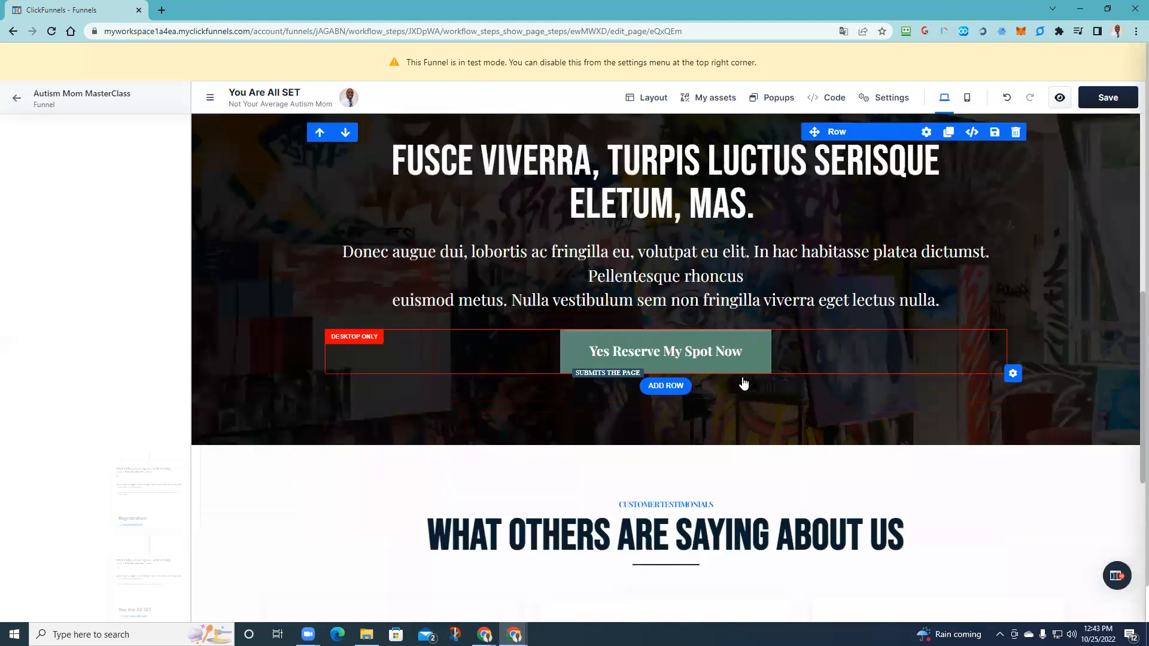
pyautogui.scroll(-3, 506, 407)
pyautogui.scroll(5, 1076, 302)
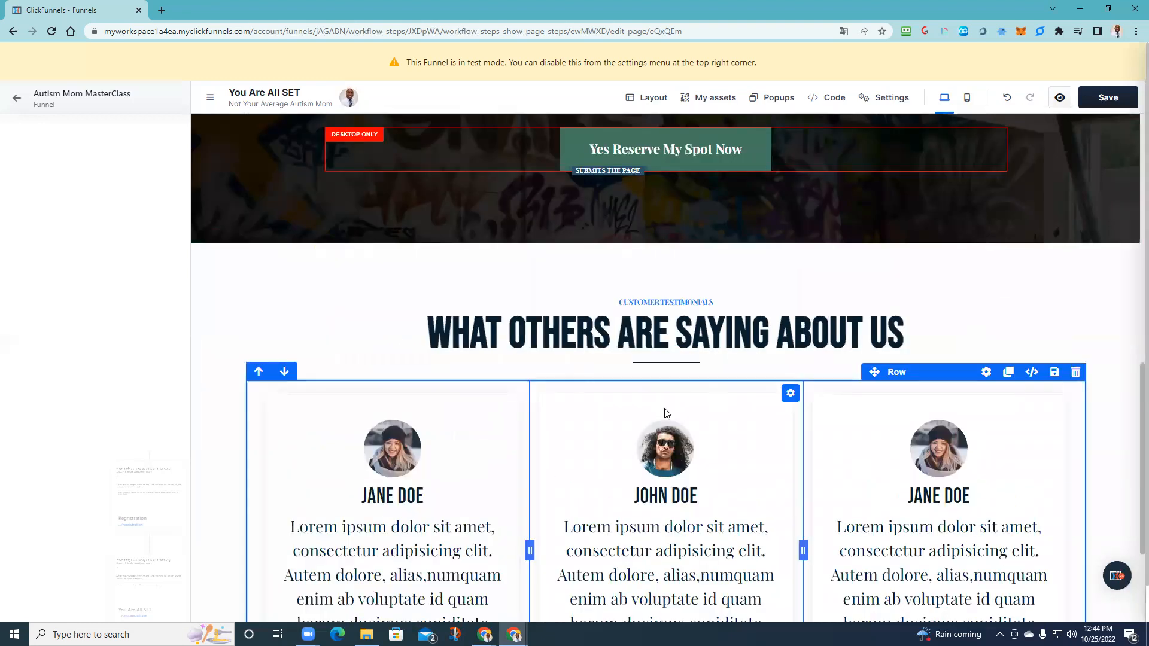
pyautogui.scroll(-6, 664, 413)
pyautogui.scroll(20, 746, 413)
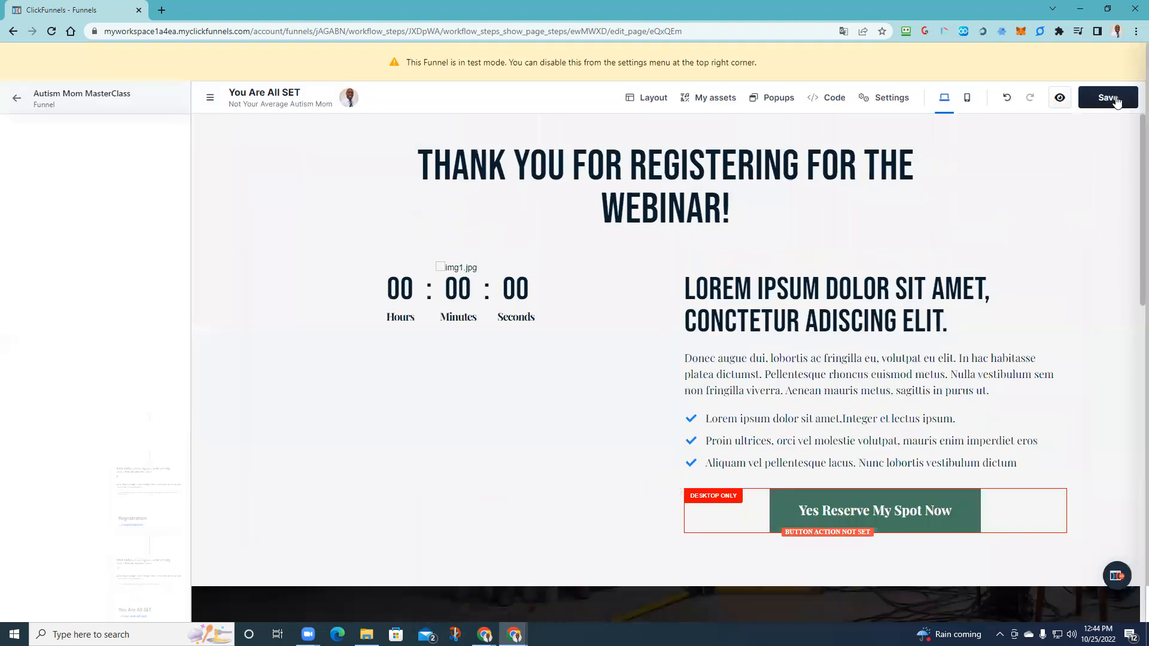
pyautogui.click(1113, 99)
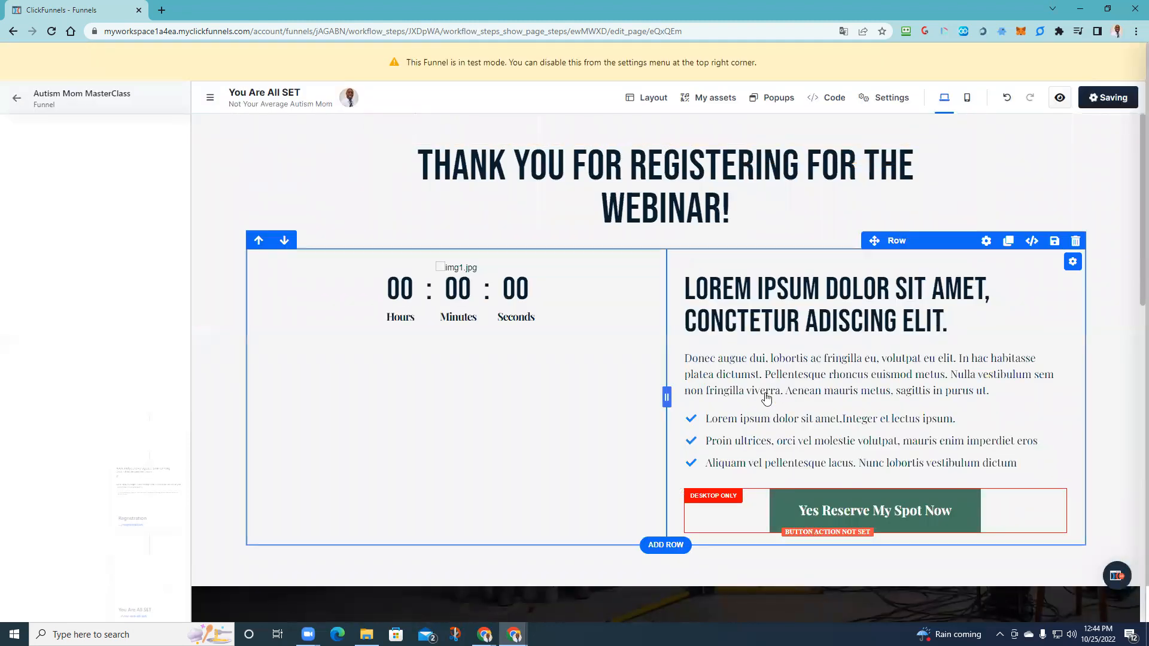
pyautogui.click(16, 101)
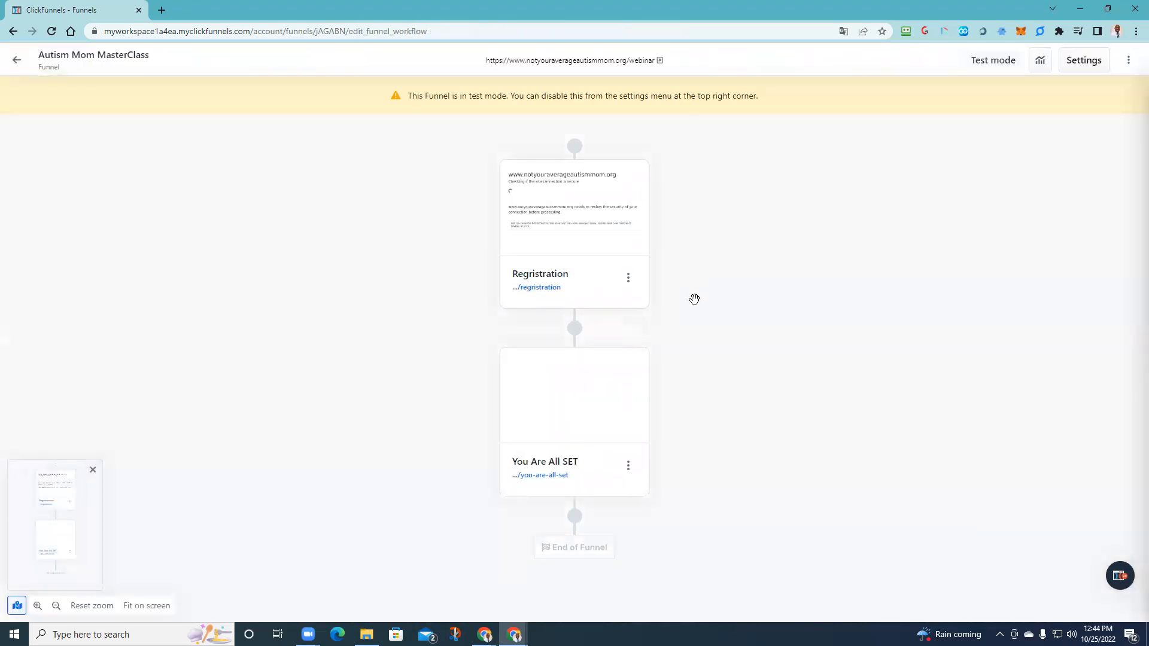
# - Use the + on the connector below You Are All SET to open the Add Step panel
pyautogui.scroll(-2, 695, 301)
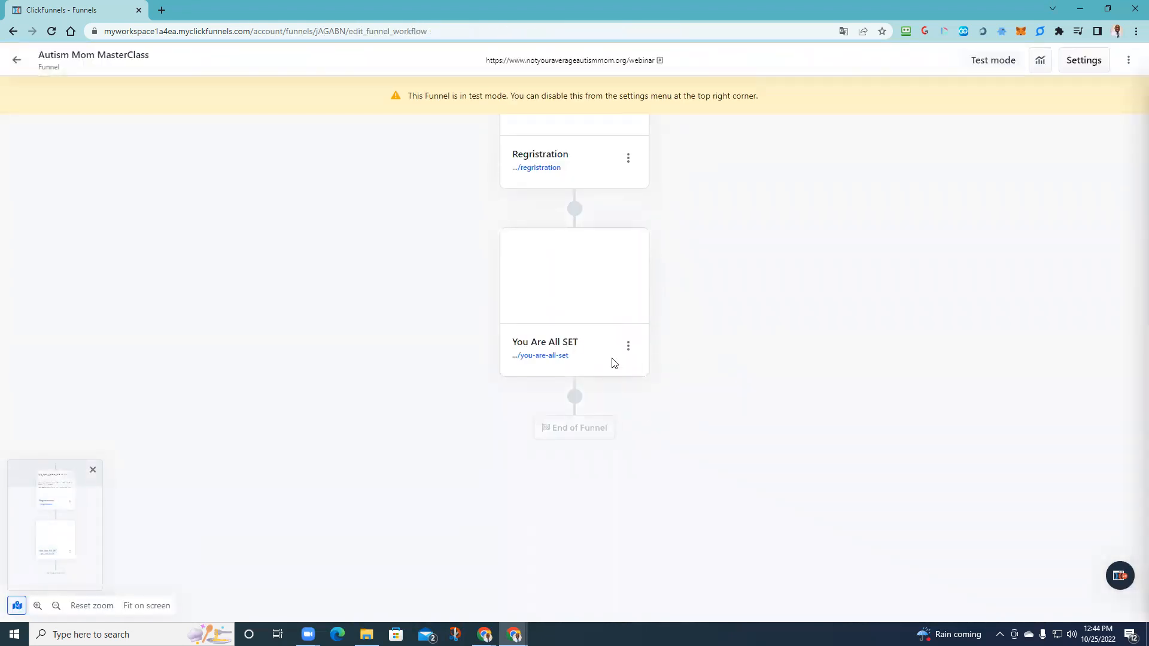
pyautogui.scroll(5, 622, 330)
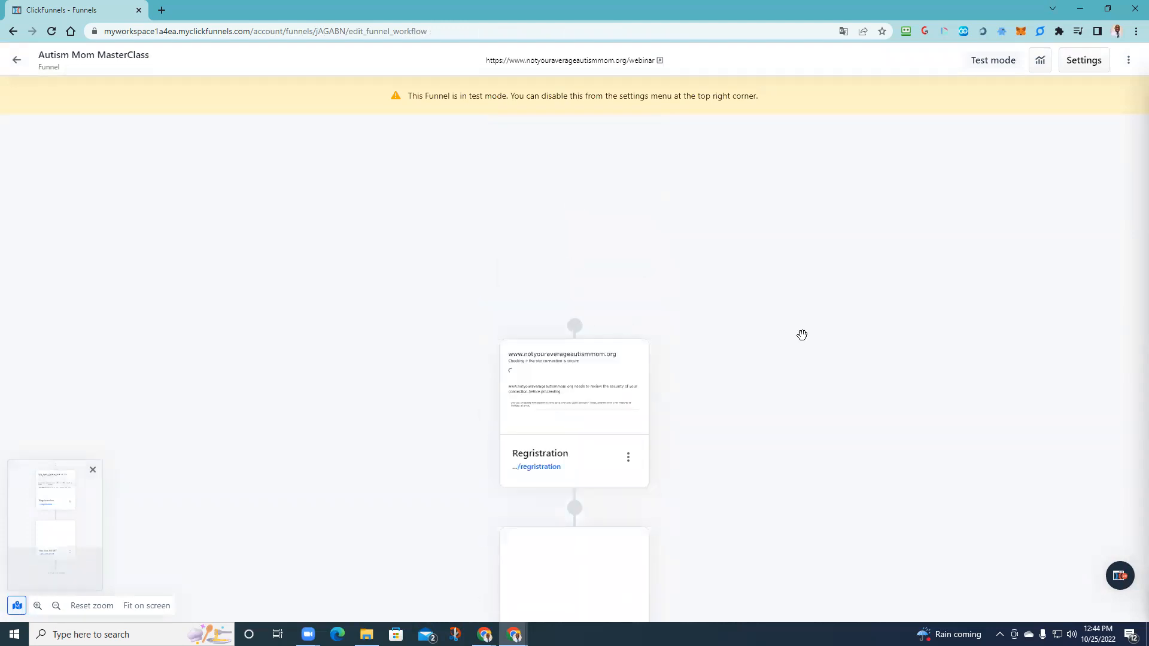
pyautogui.scroll(-5, 785, 385)
pyautogui.scroll(3, 675, 382)
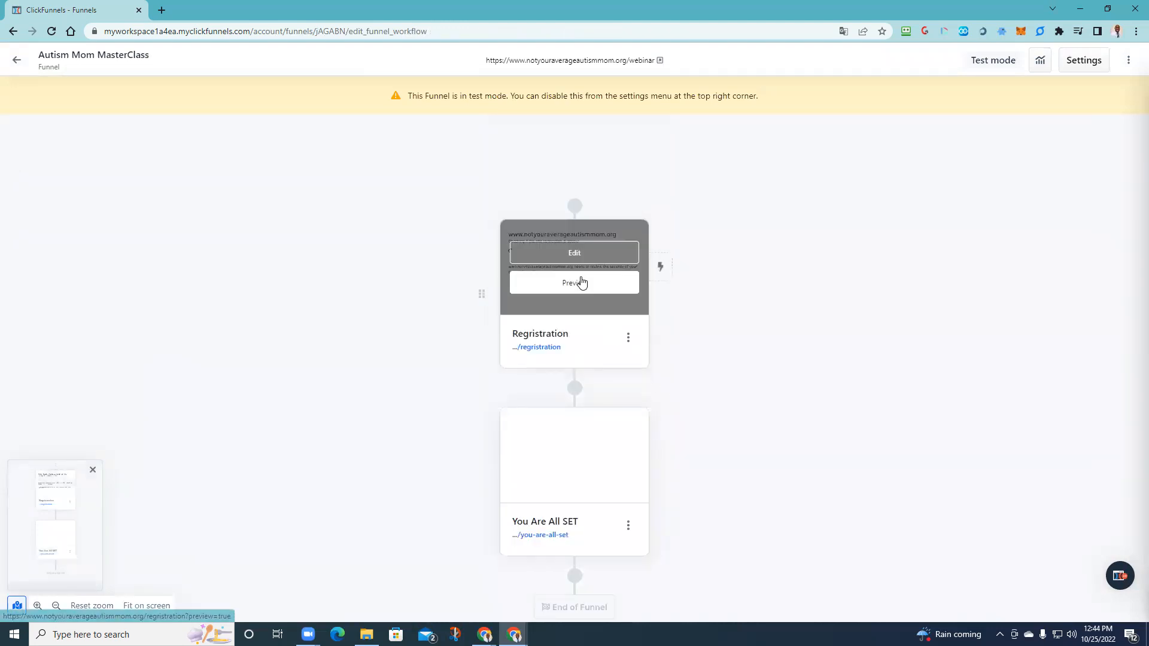
pyautogui.scroll(-4, 591, 329)
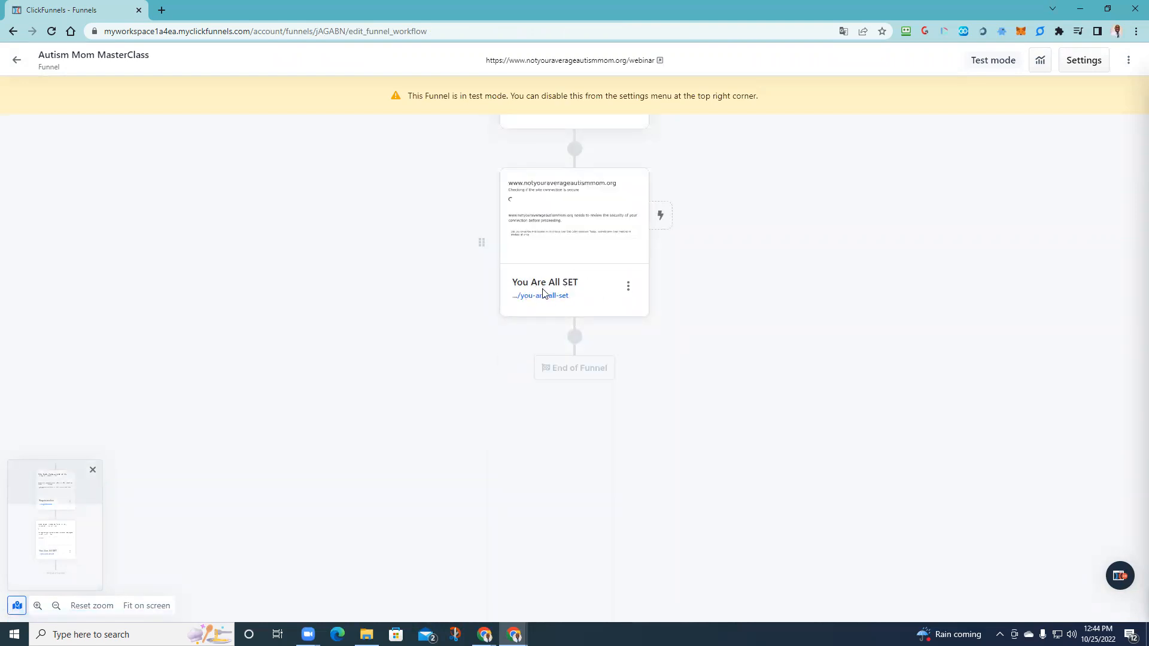
pyautogui.moveTo(579, 341)
pyautogui.click(575, 338)
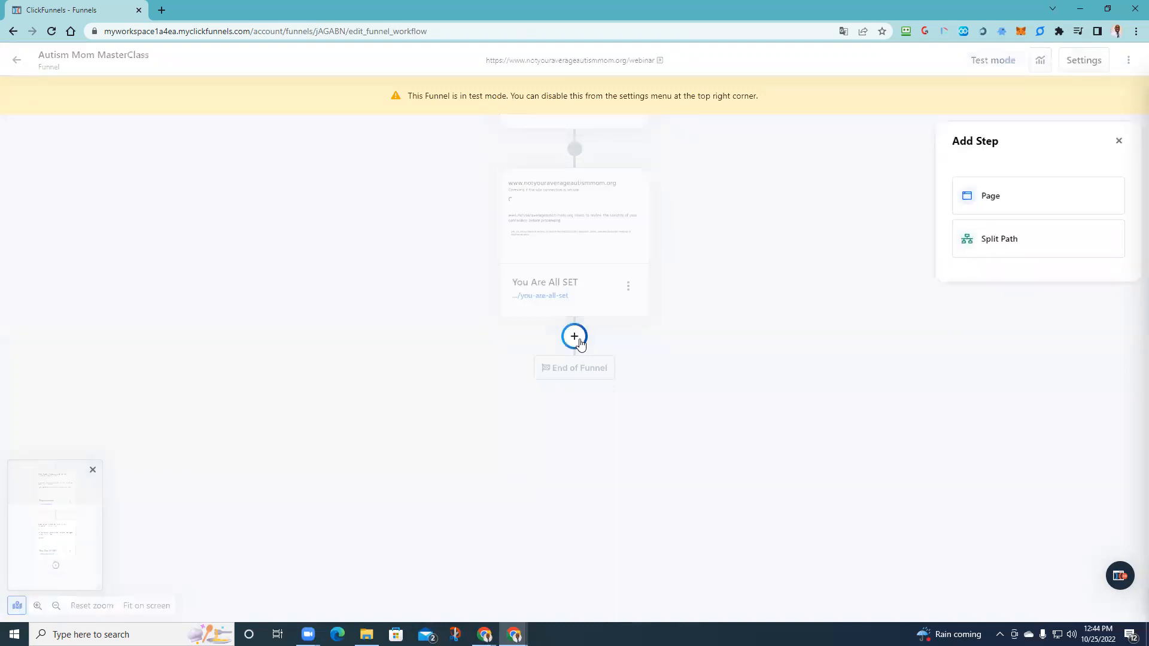
# - Create a 'Live Webinar' page step from the Webinar Registration 8 template
pyautogui.click(987, 202)
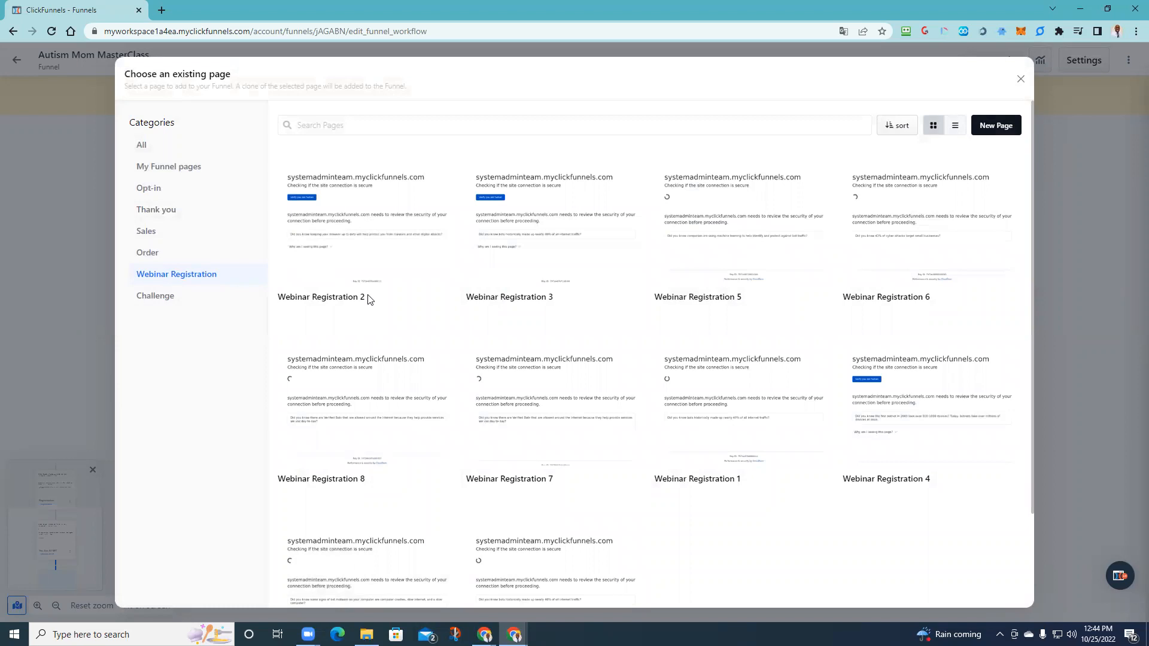
pyautogui.scroll(-2, 418, 467)
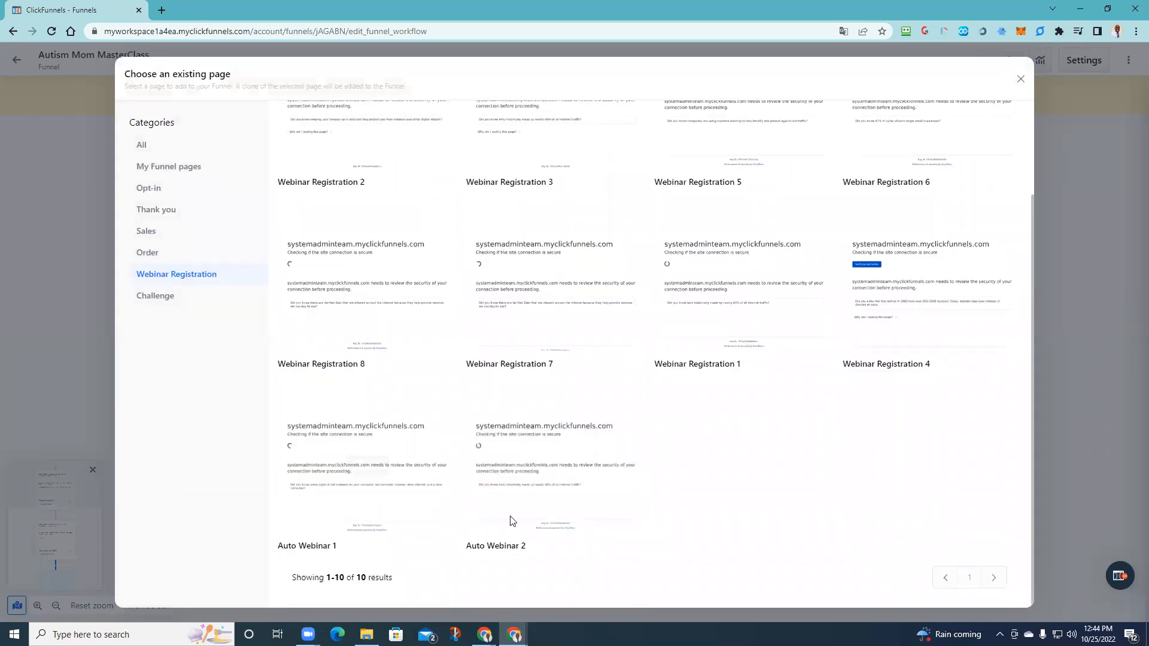
pyautogui.scroll(1, 547, 513)
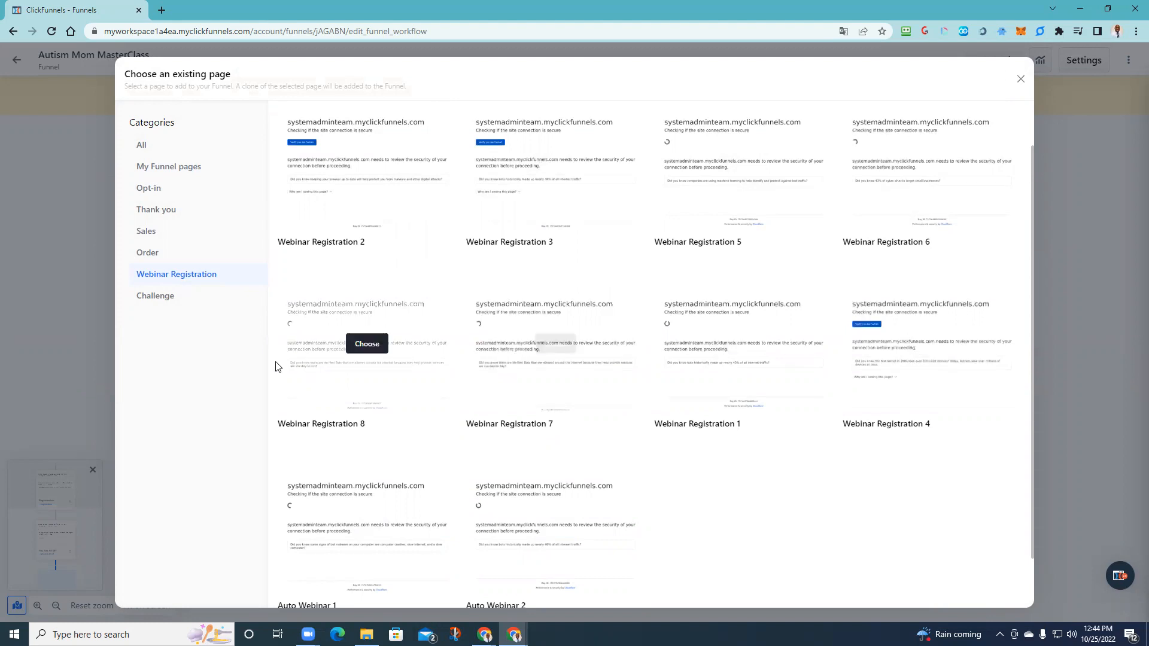
pyautogui.scroll(-2, 380, 351)
pyautogui.scroll(2, 362, 441)
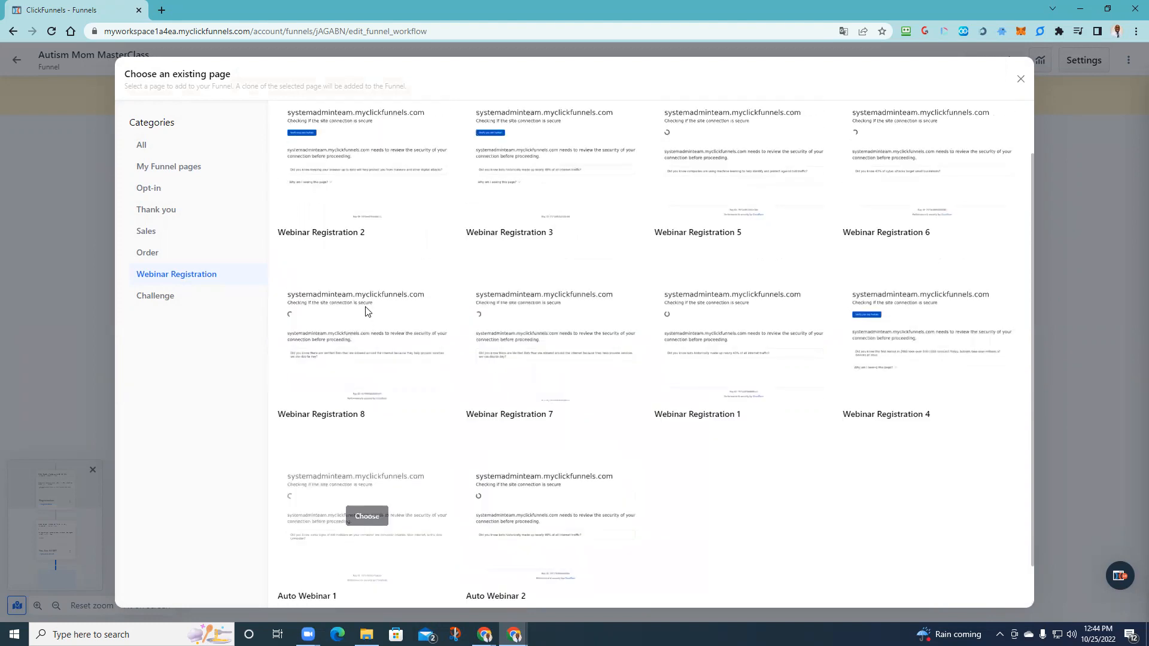
pyautogui.click(366, 341)
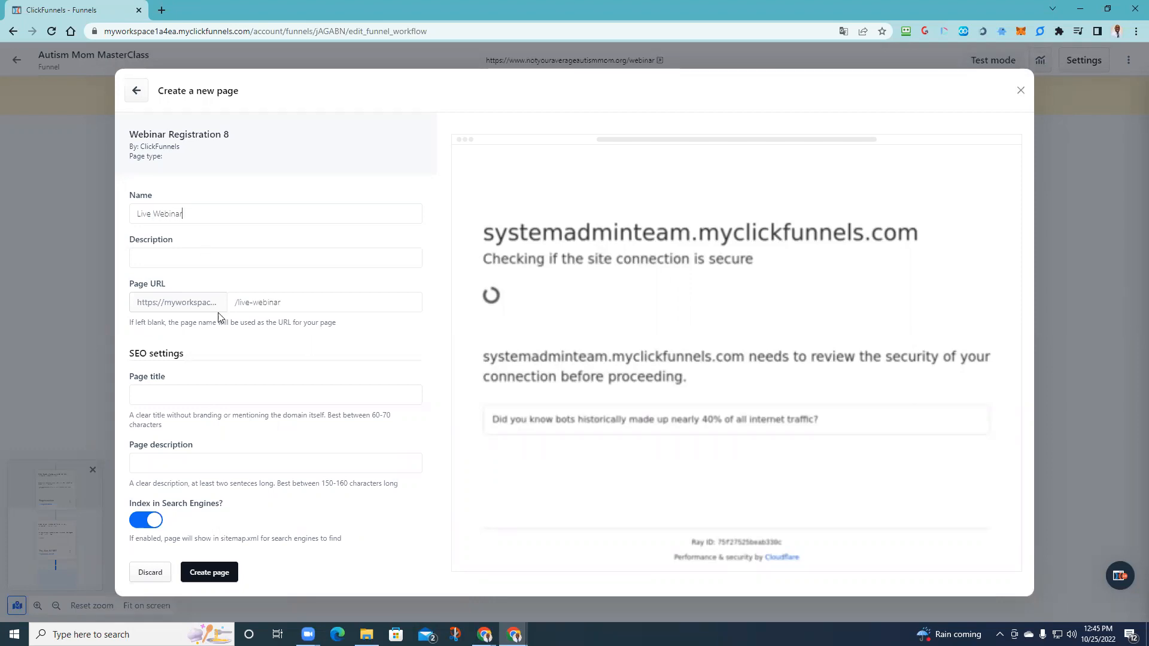
pyautogui.click(218, 570)
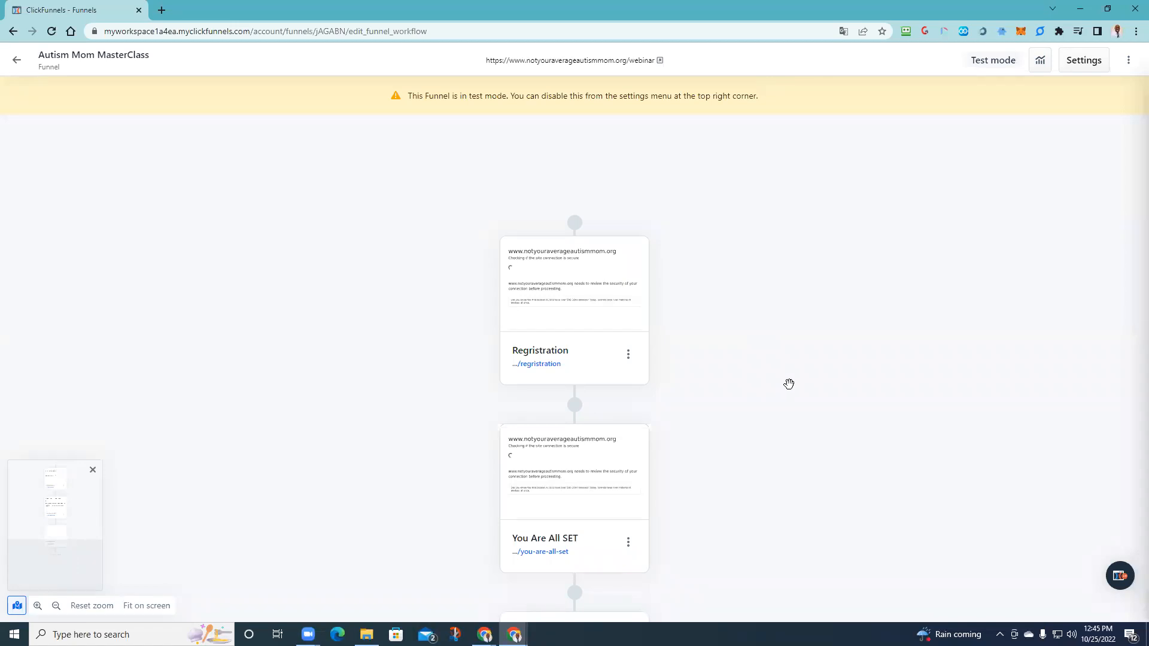
pyautogui.scroll(-6, 707, 461)
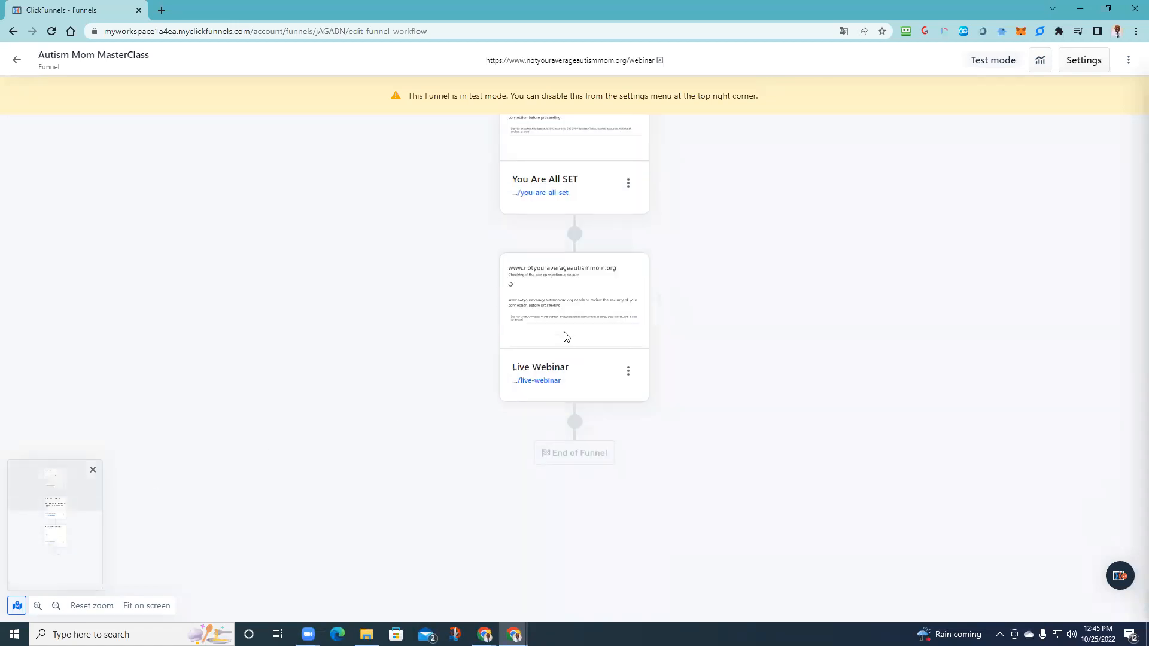
pyautogui.moveTo(601, 290)
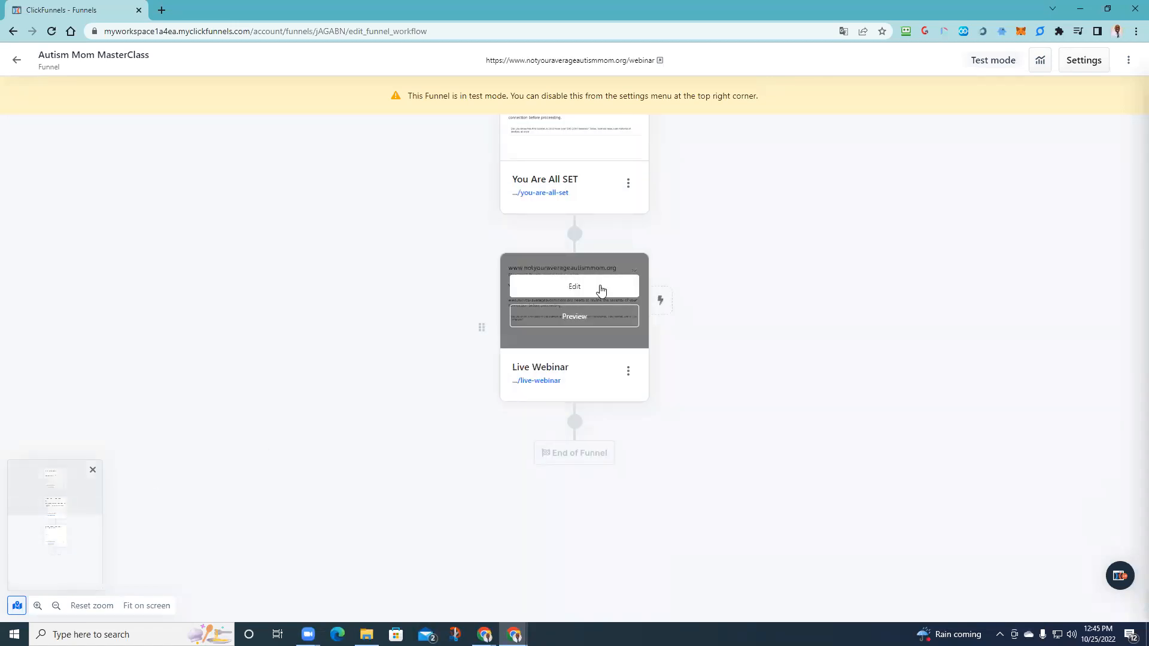
pyautogui.click(569, 317)
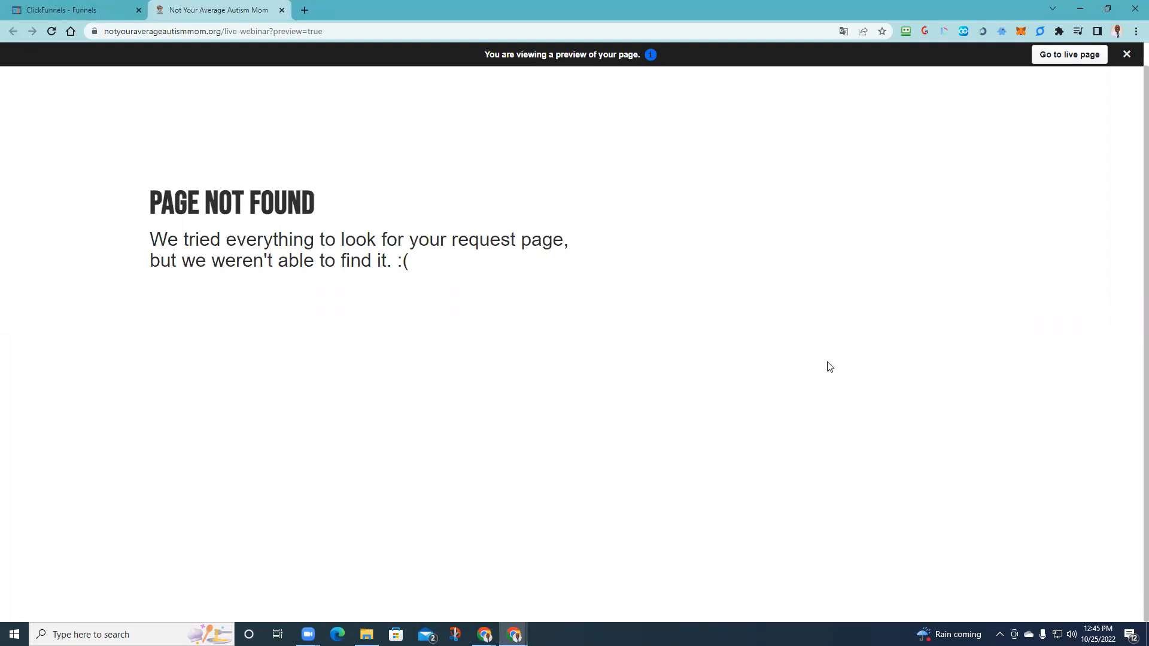
pyautogui.click(281, 10)
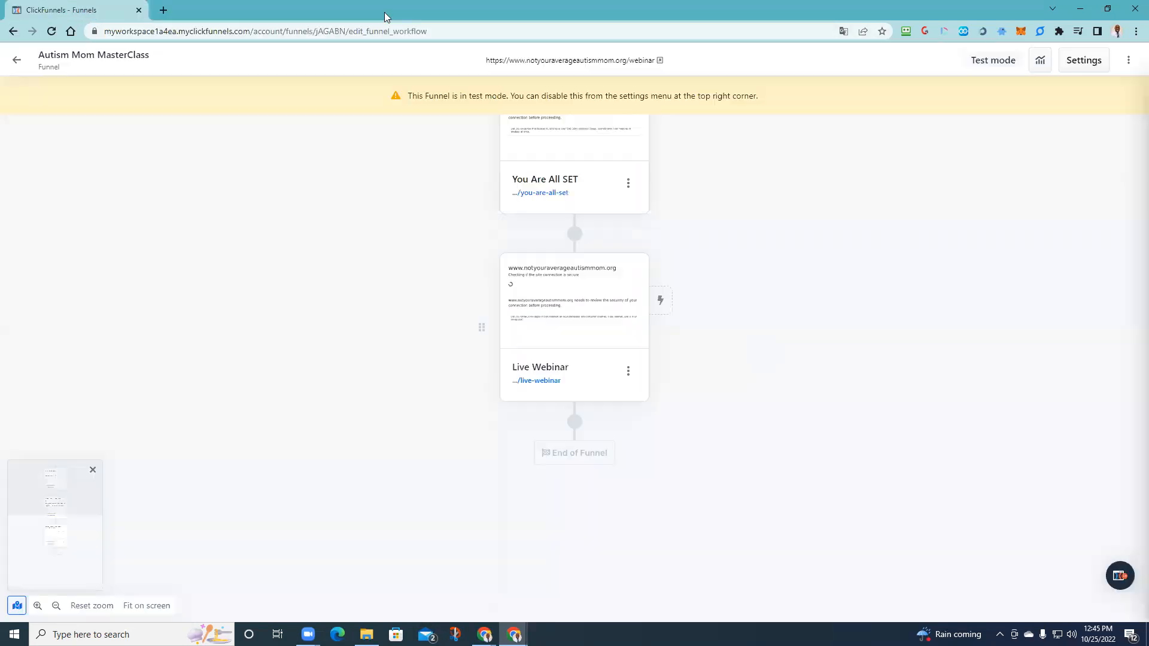
pyautogui.moveTo(550, 328)
pyautogui.click(563, 289)
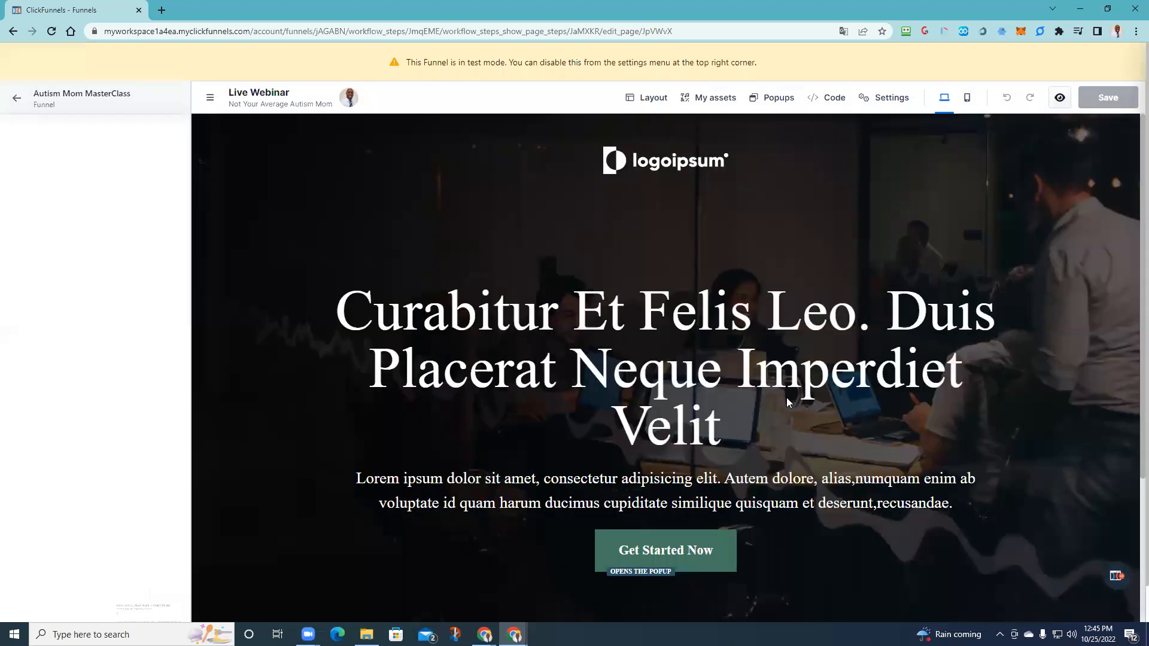
# - Delete the logoipsum logo row and the headline, paragraph and button row from the hero
pyautogui.scroll(-4, 1005, 444)
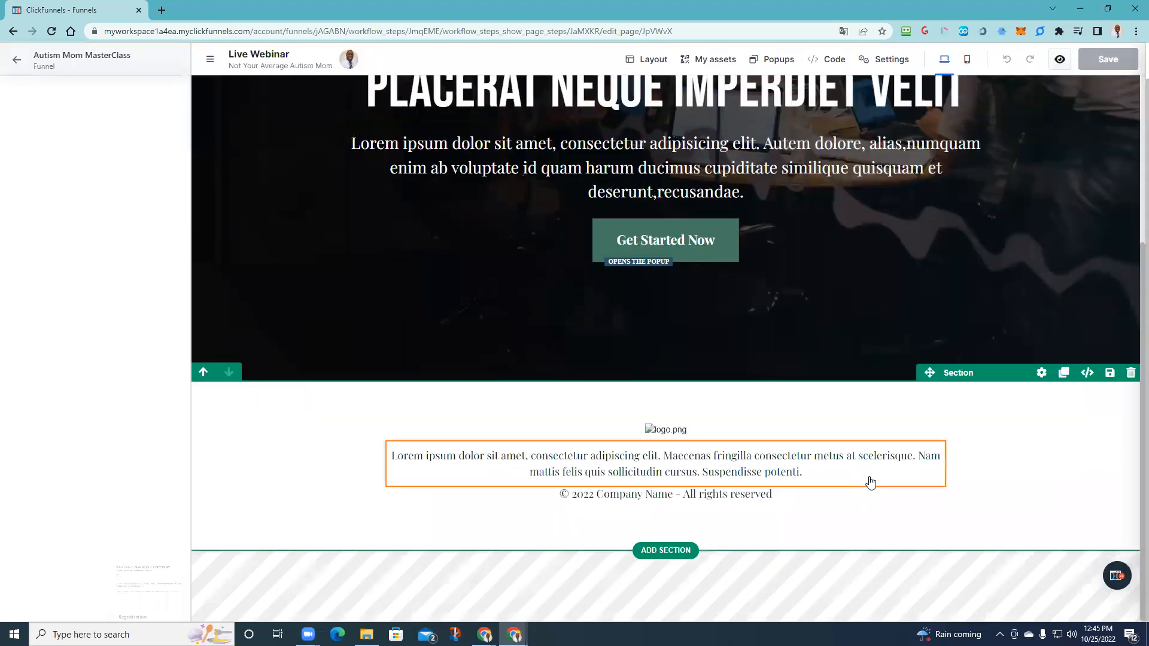
pyautogui.scroll(4, 768, 352)
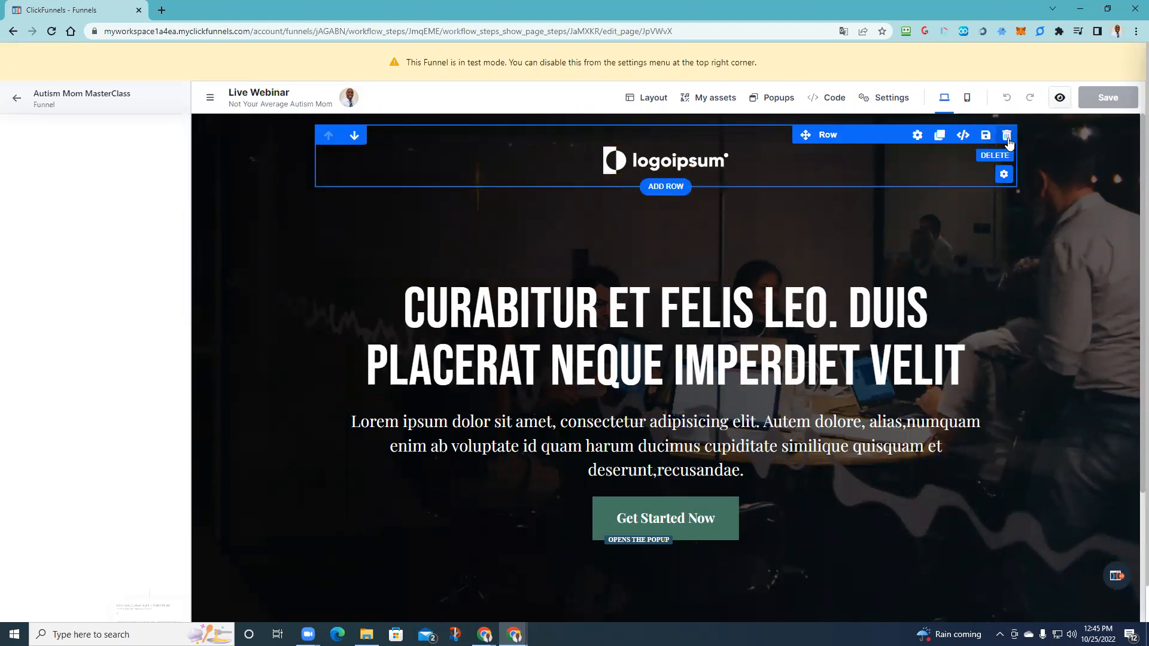
pyautogui.click(1007, 138)
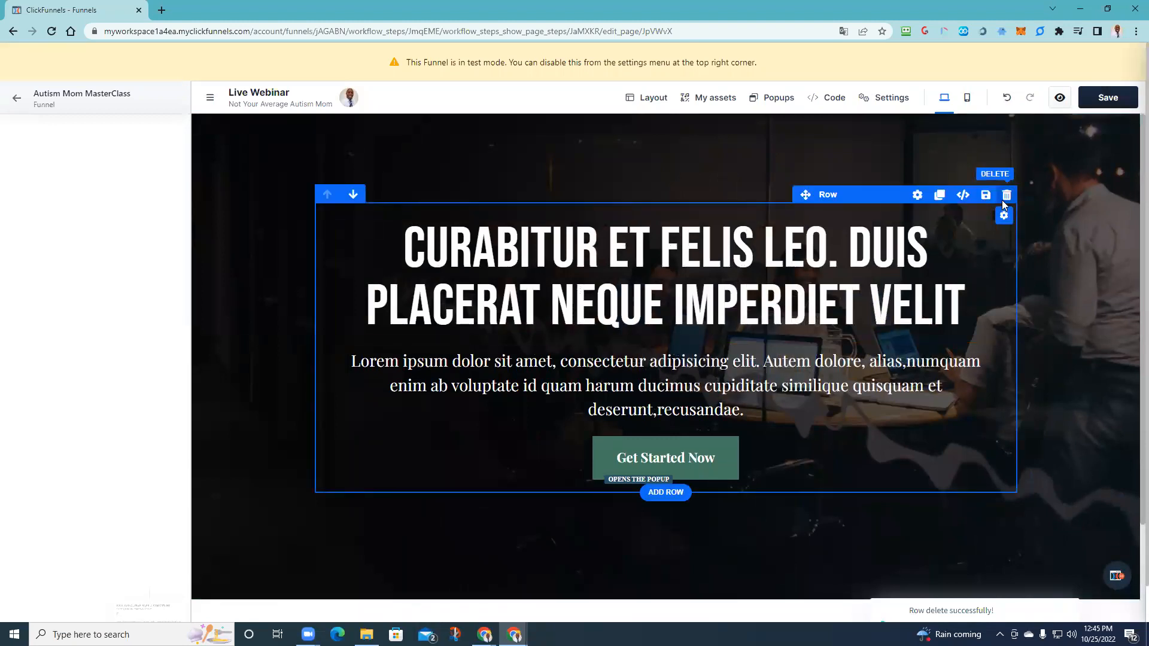
pyautogui.click(1003, 198)
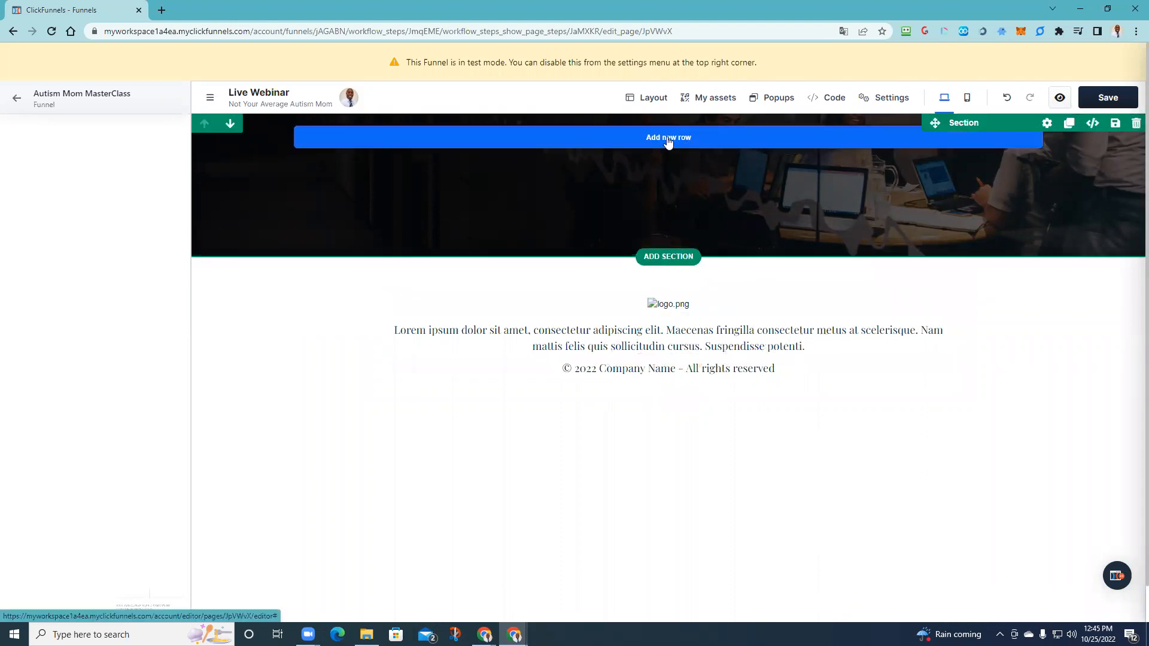
# - Add a 2 COLUMNS row to the hero with a Video element in its left column
pyautogui.click(668, 137)
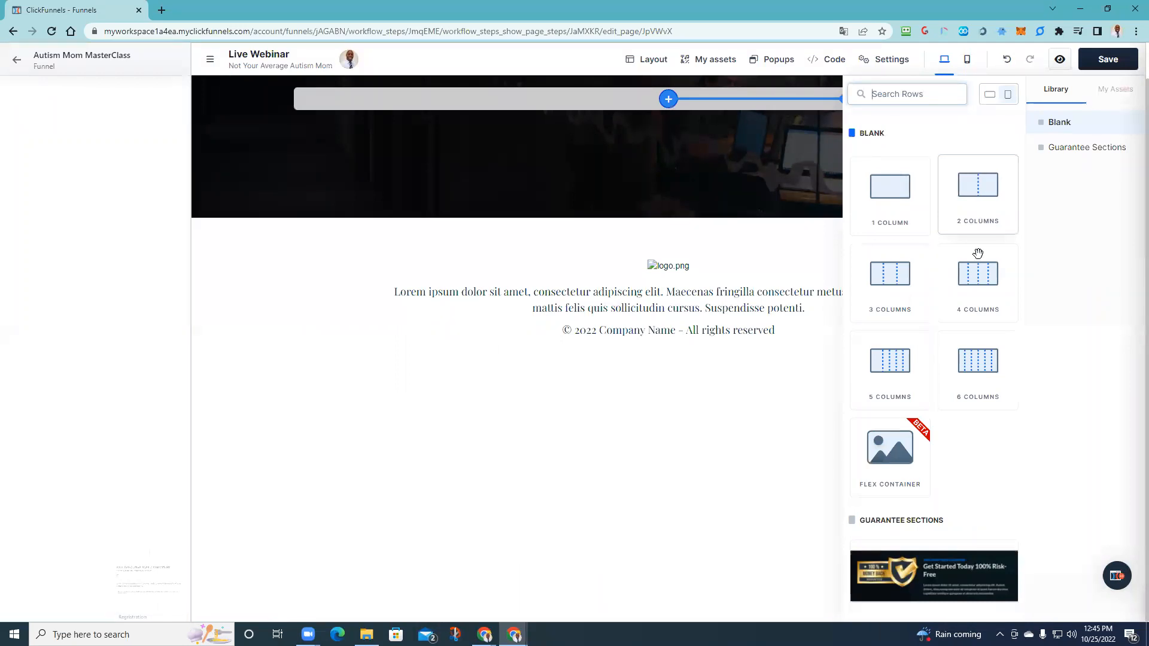
pyautogui.scroll(-3, 917, 434)
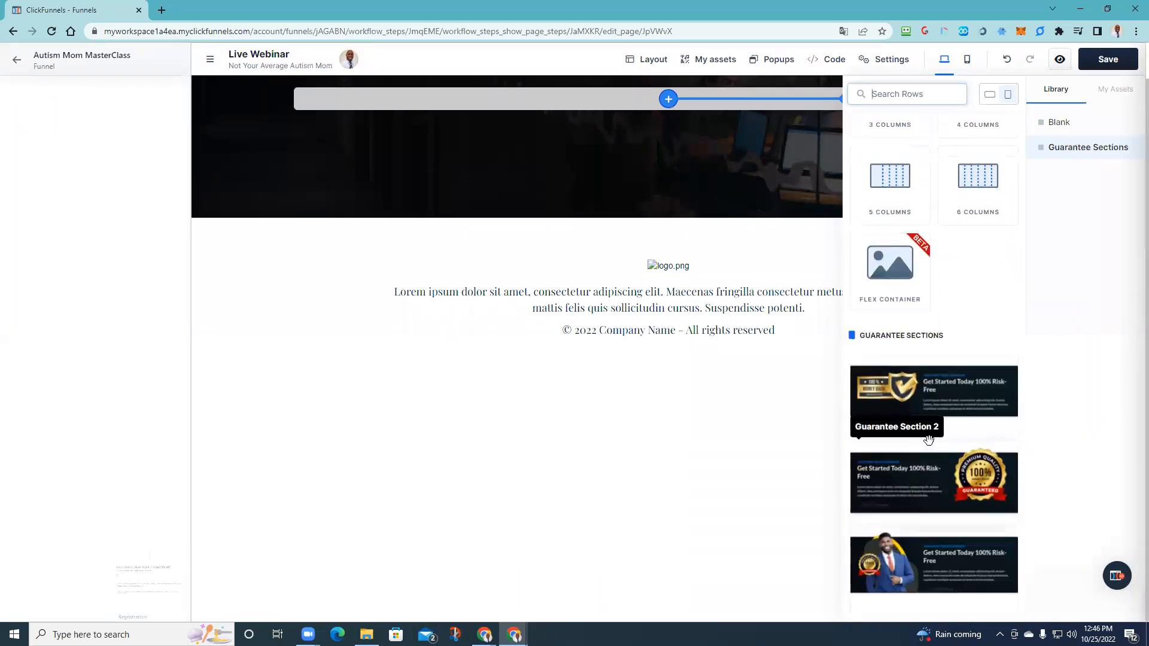
pyautogui.scroll(4, 925, 439)
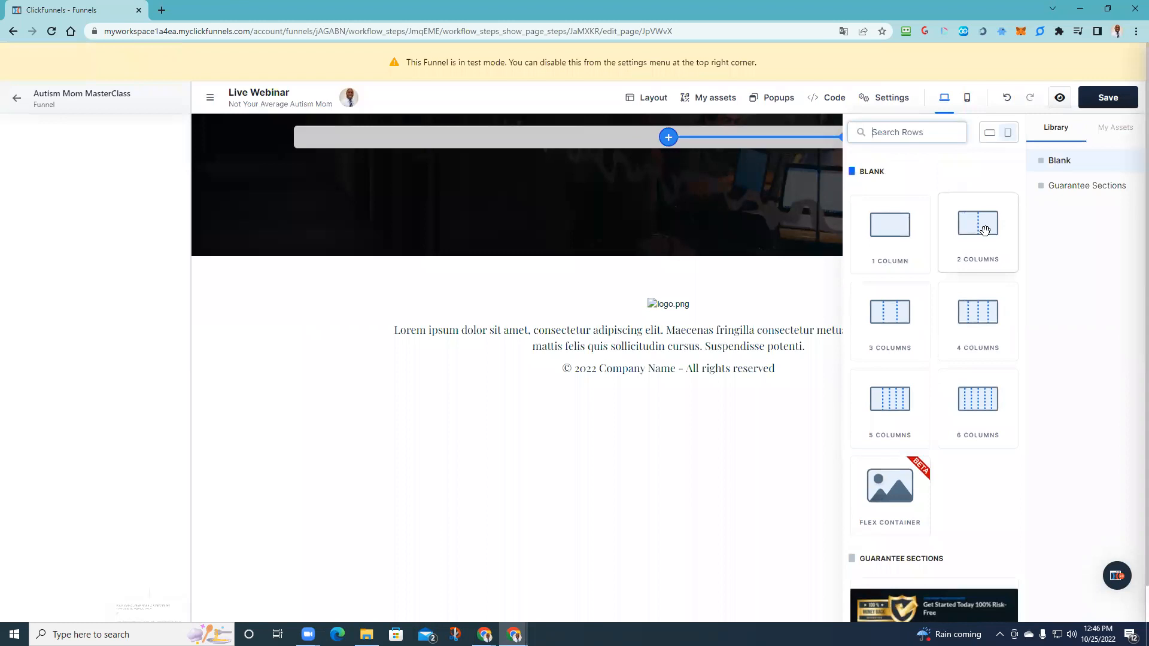
pyautogui.click(984, 230)
pyautogui.click(661, 222)
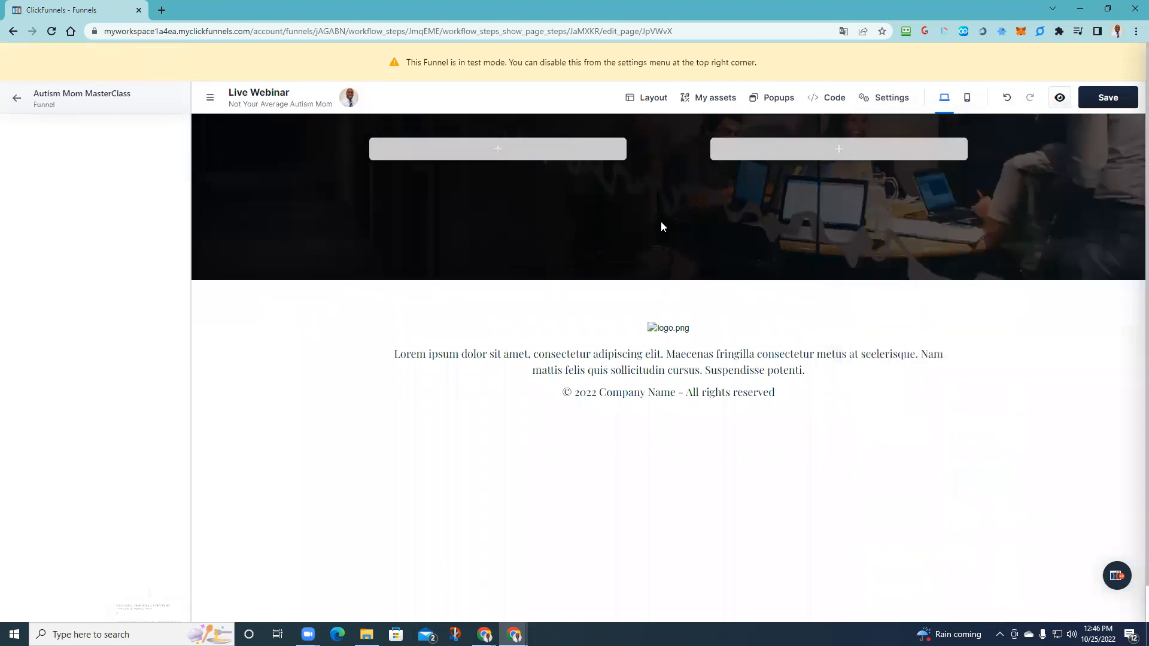
pyautogui.click(477, 151)
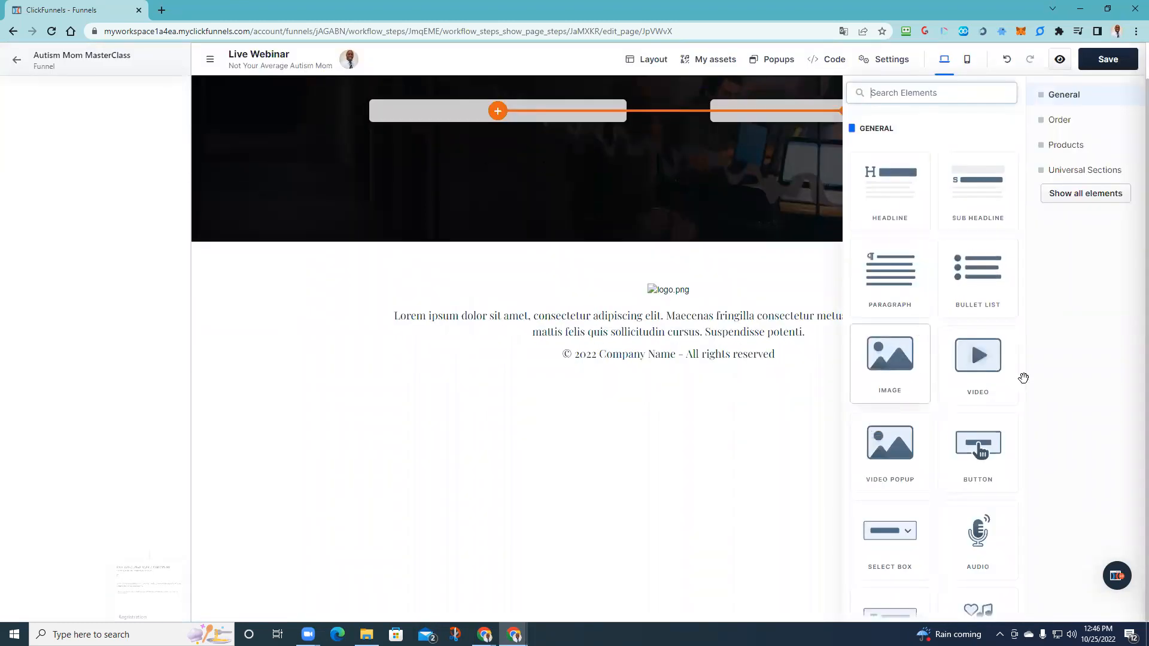
pyautogui.click(974, 366)
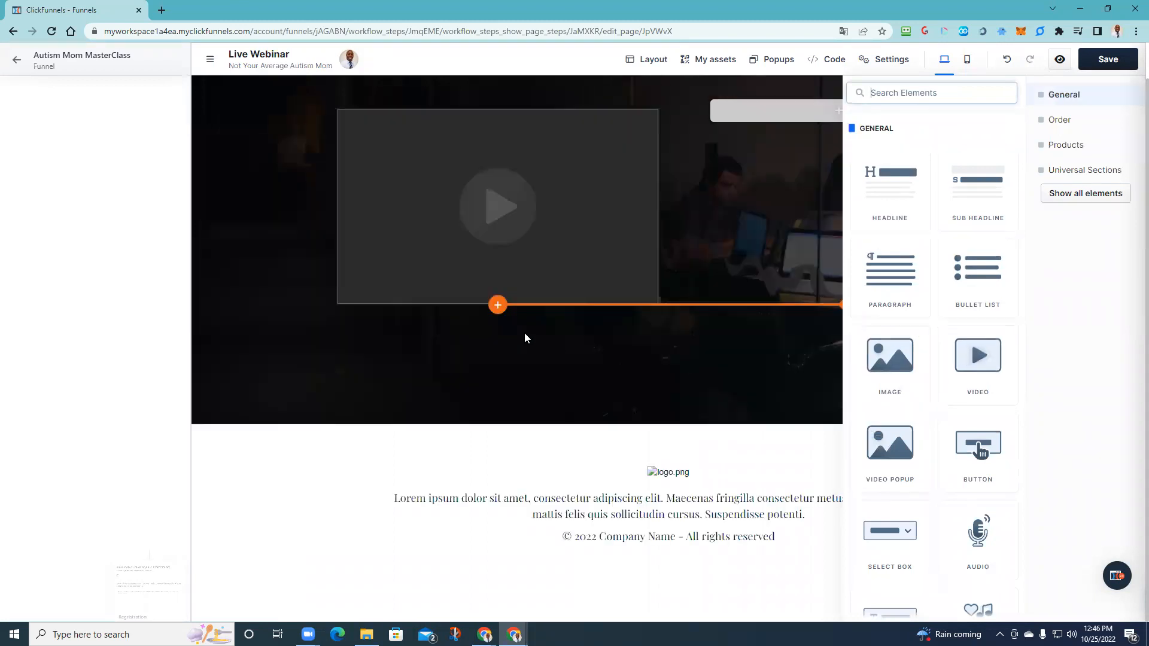
pyautogui.click(593, 342)
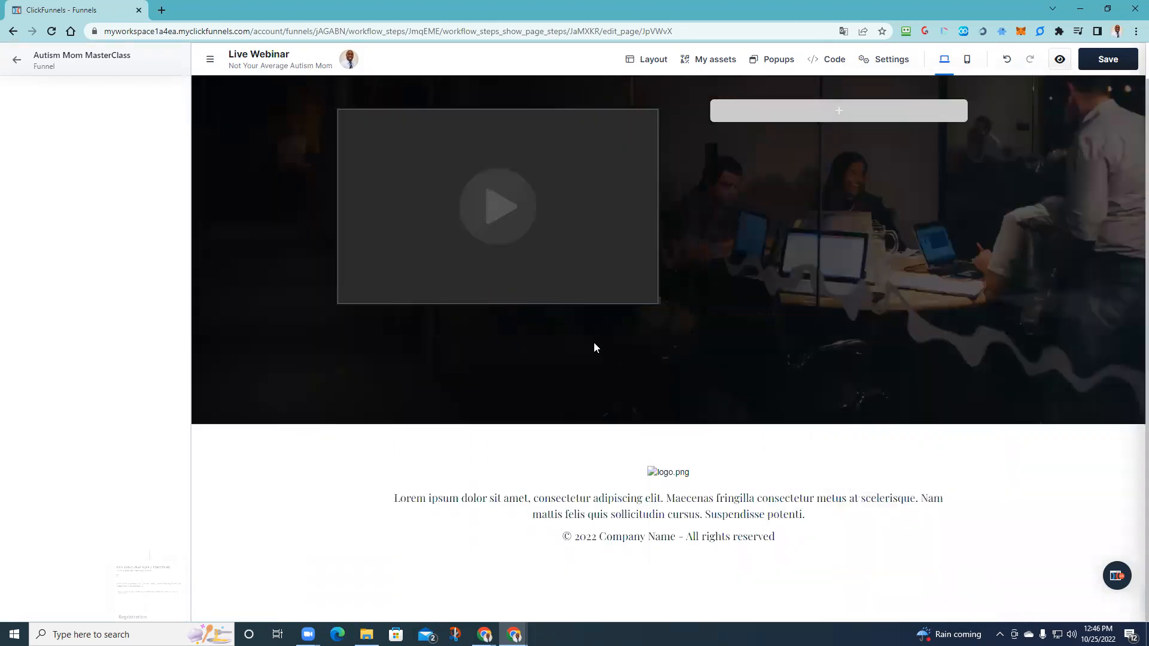
# - Search 'chat' and browse all element categories for the right column, adding nothing
pyautogui.click(825, 119)
pyautogui.write('chat')
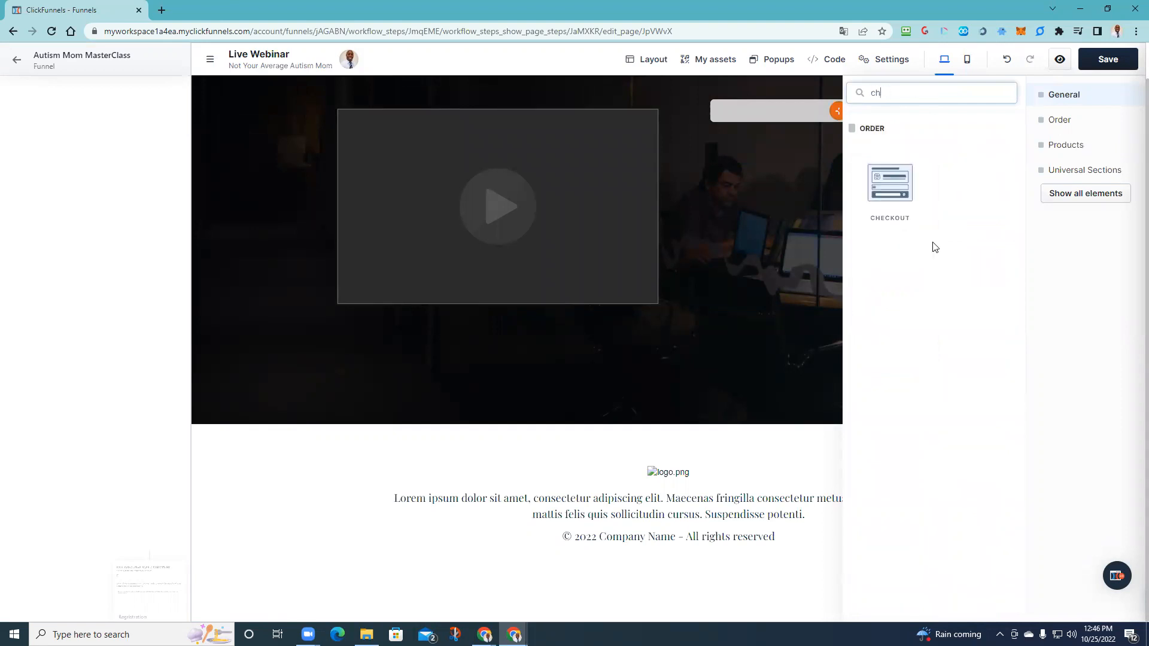
pyautogui.press('BackSpace')
pyautogui.scroll(-3, 958, 438)
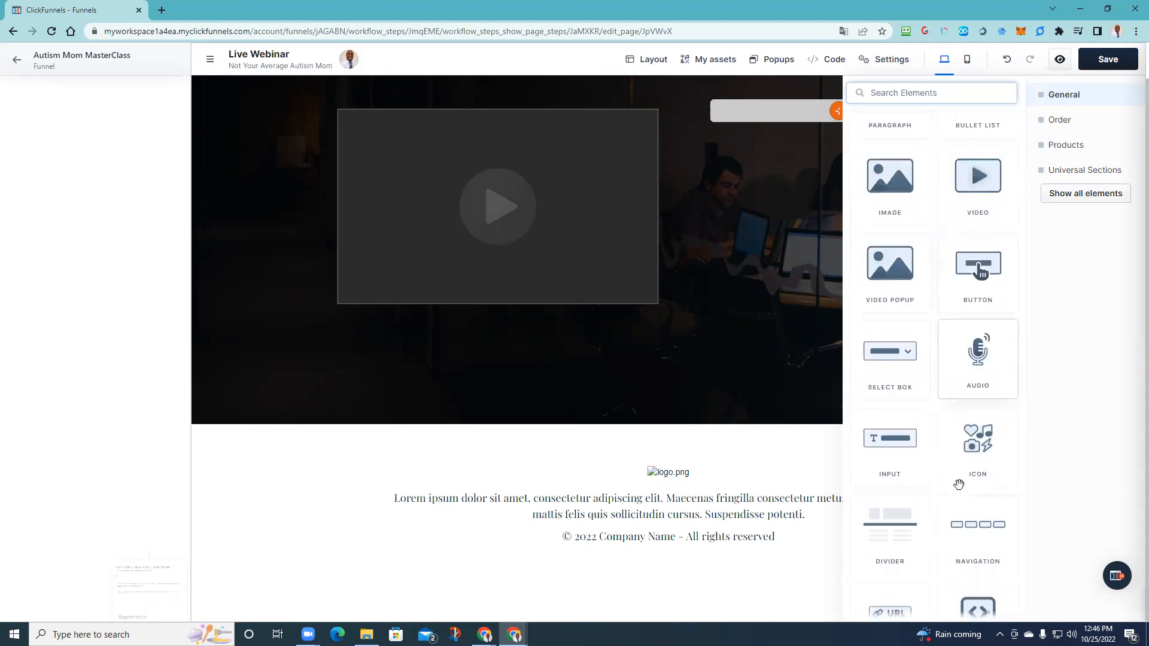
pyautogui.scroll(-3, 942, 456)
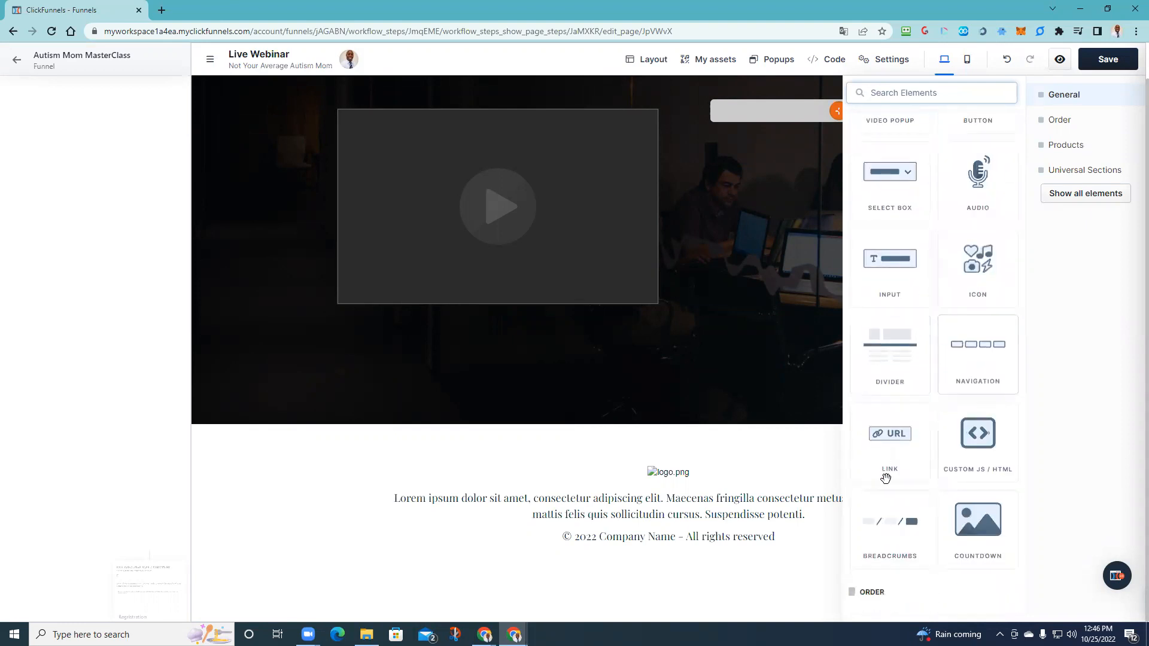
pyautogui.scroll(-3, 884, 474)
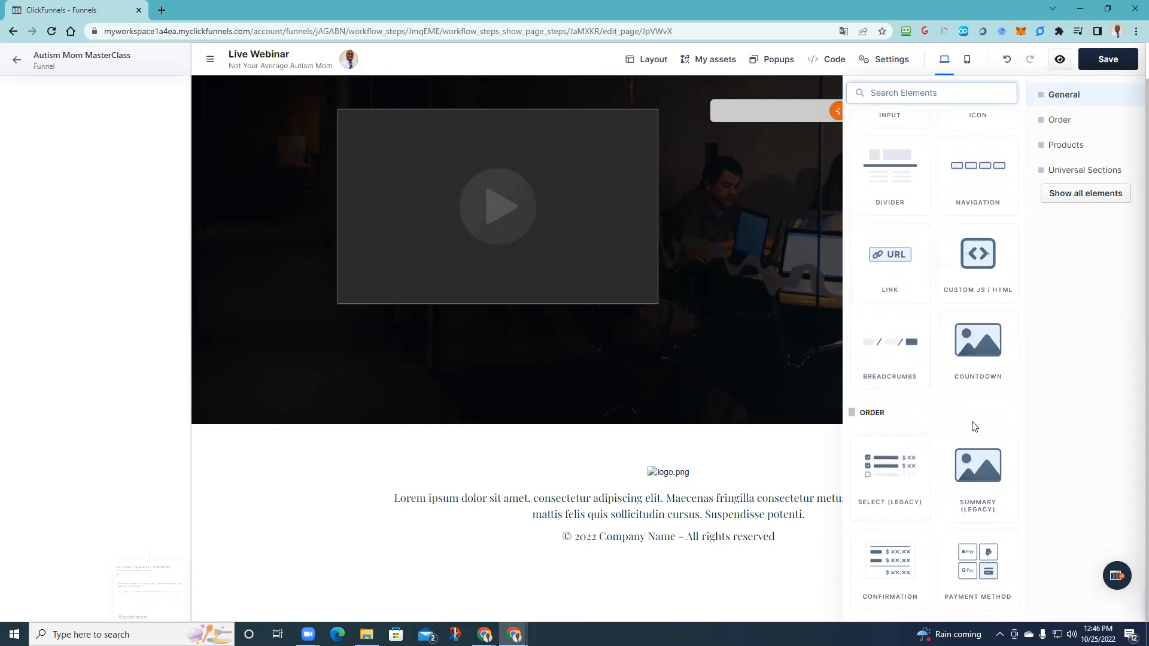
pyautogui.scroll(-3, 965, 526)
pyautogui.scroll(-4, 882, 461)
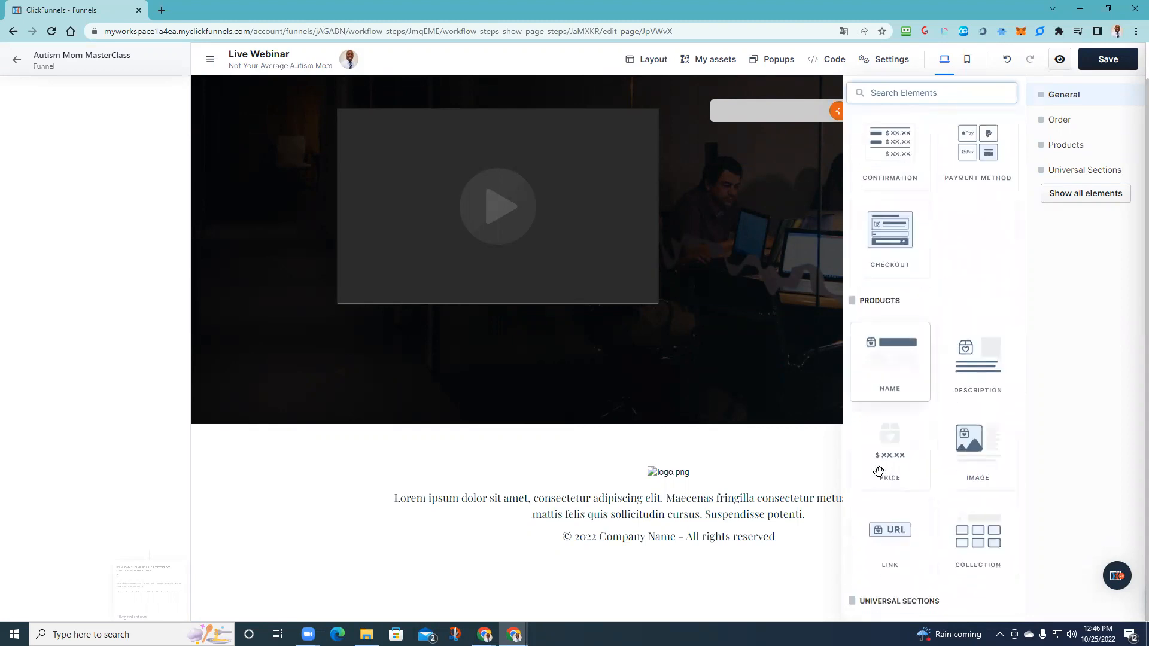
pyautogui.scroll(-1, 975, 425)
pyautogui.scroll(-3, 969, 431)
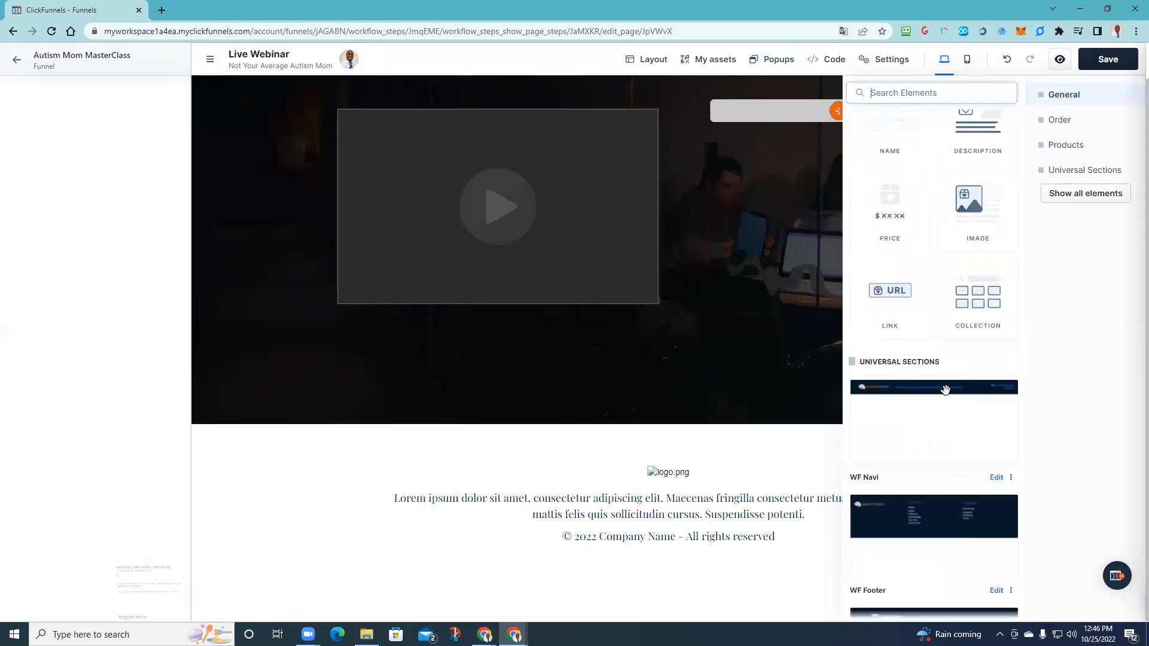
pyautogui.scroll(-7, 897, 407)
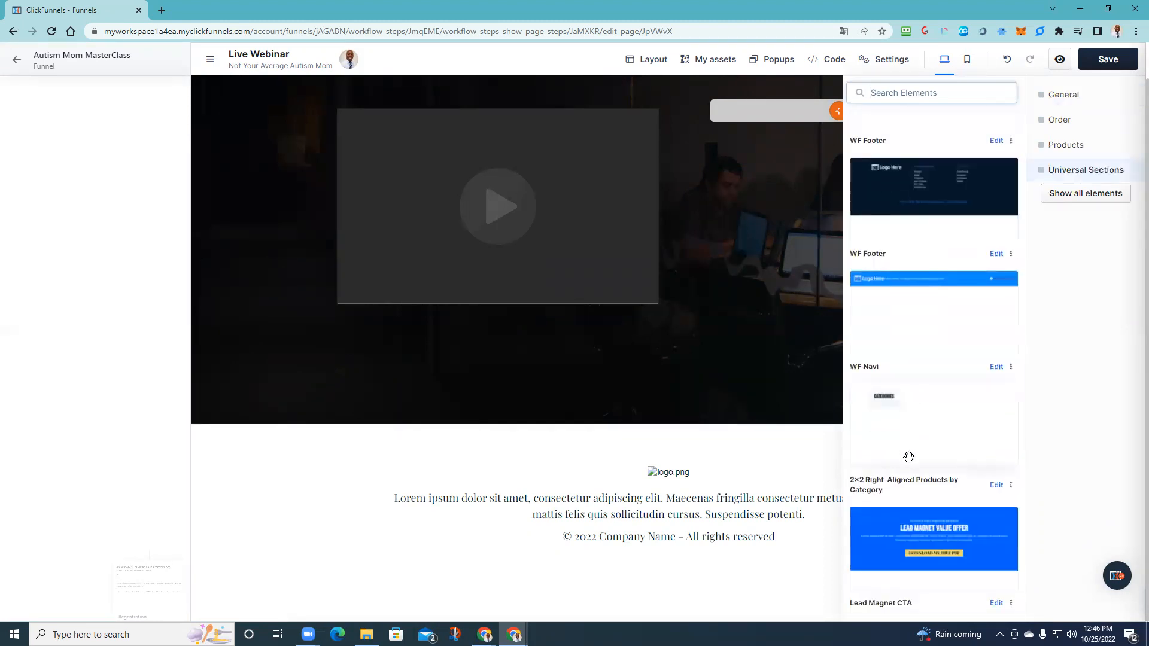
pyautogui.scroll(10, 909, 455)
pyautogui.scroll(3, 937, 423)
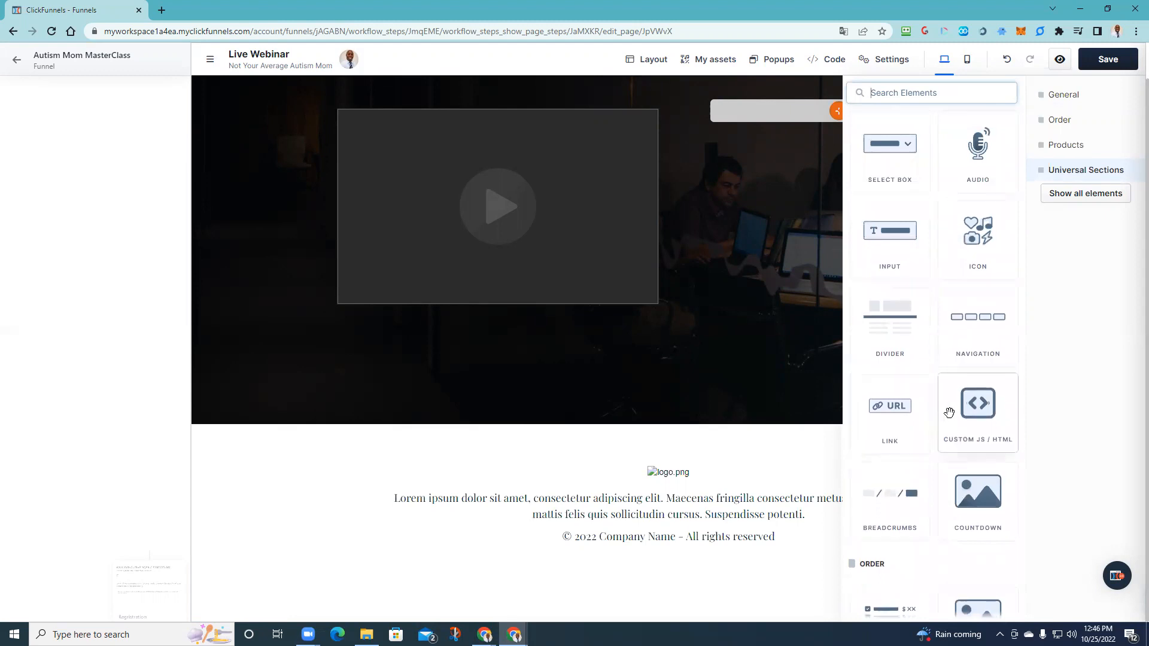
pyautogui.scroll(3, 949, 409)
pyautogui.scroll(3, 914, 399)
pyautogui.scroll(1, 914, 399)
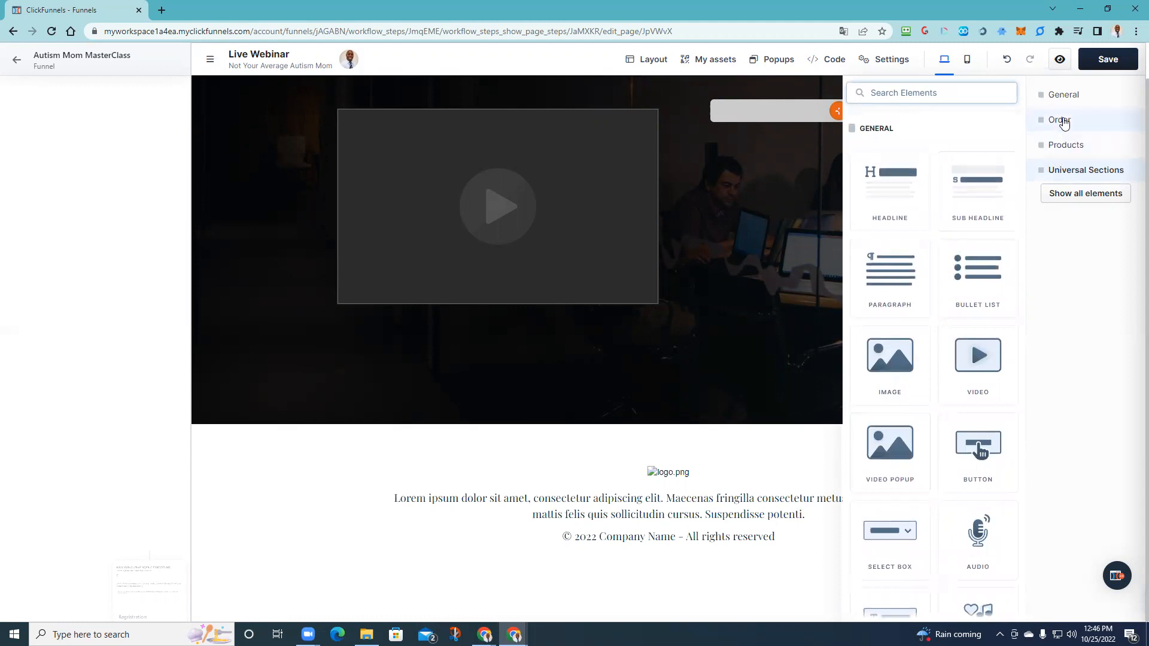
pyautogui.click(1070, 200)
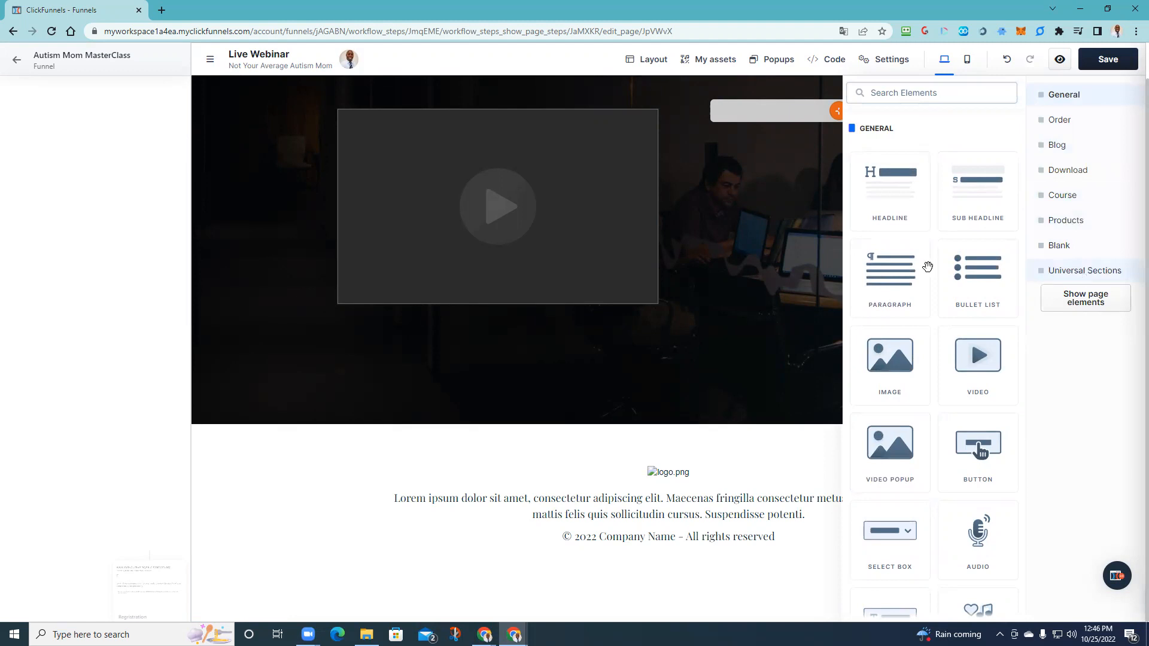
pyautogui.click(757, 246)
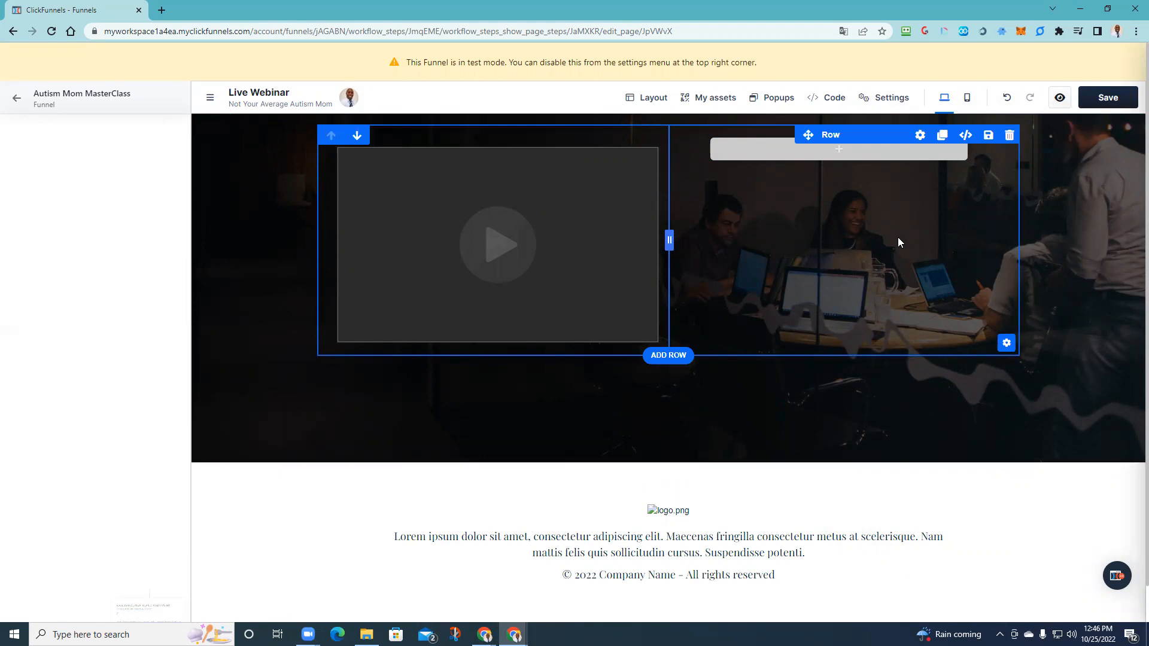
# - Delete the two-column row and add a 1 COLUMN row in its place
pyautogui.click(1009, 137)
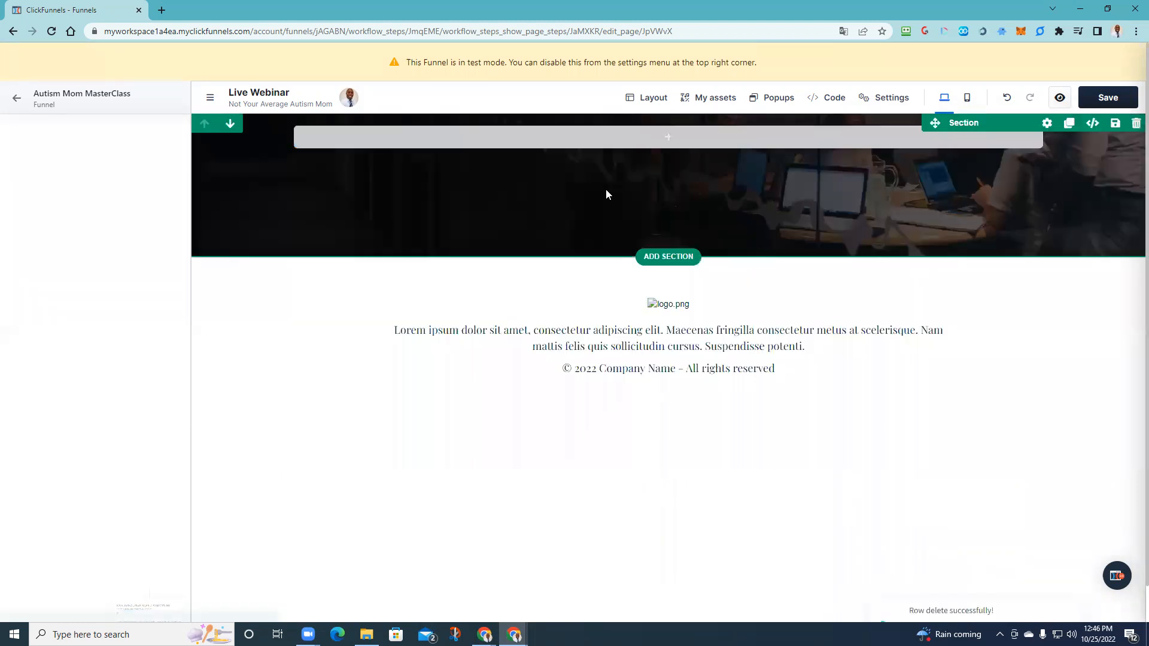
pyautogui.click(668, 137)
pyautogui.click(888, 202)
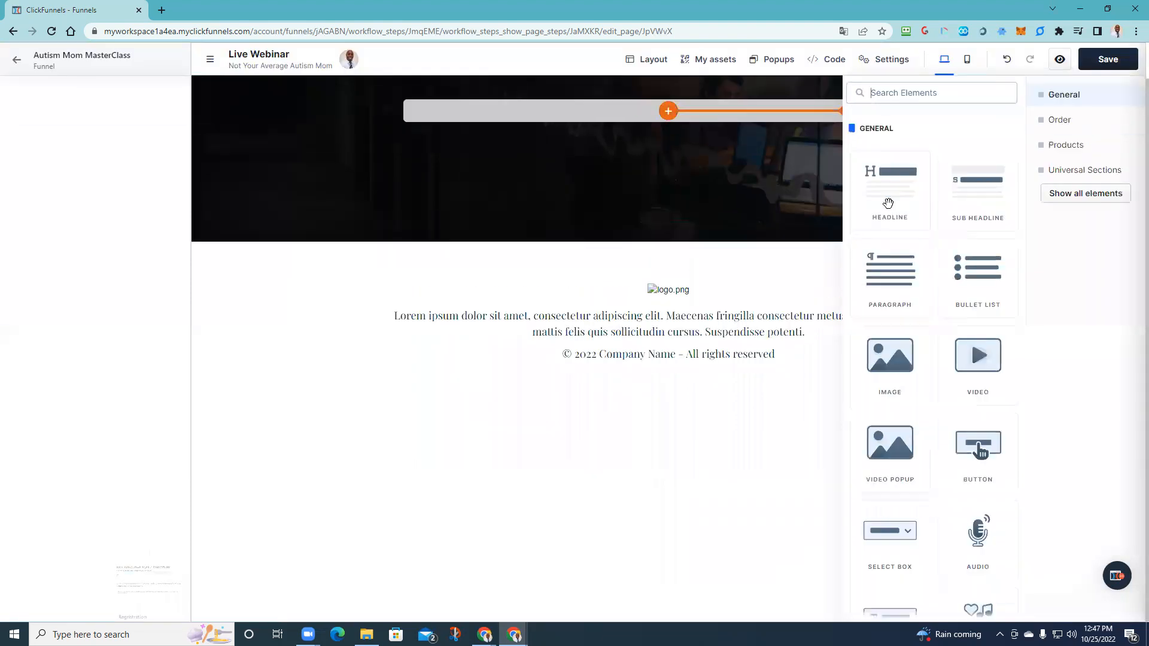
pyautogui.click(667, 112)
# - Insert a Video into the one-column row and check its Video URL setting
pyautogui.click(665, 112)
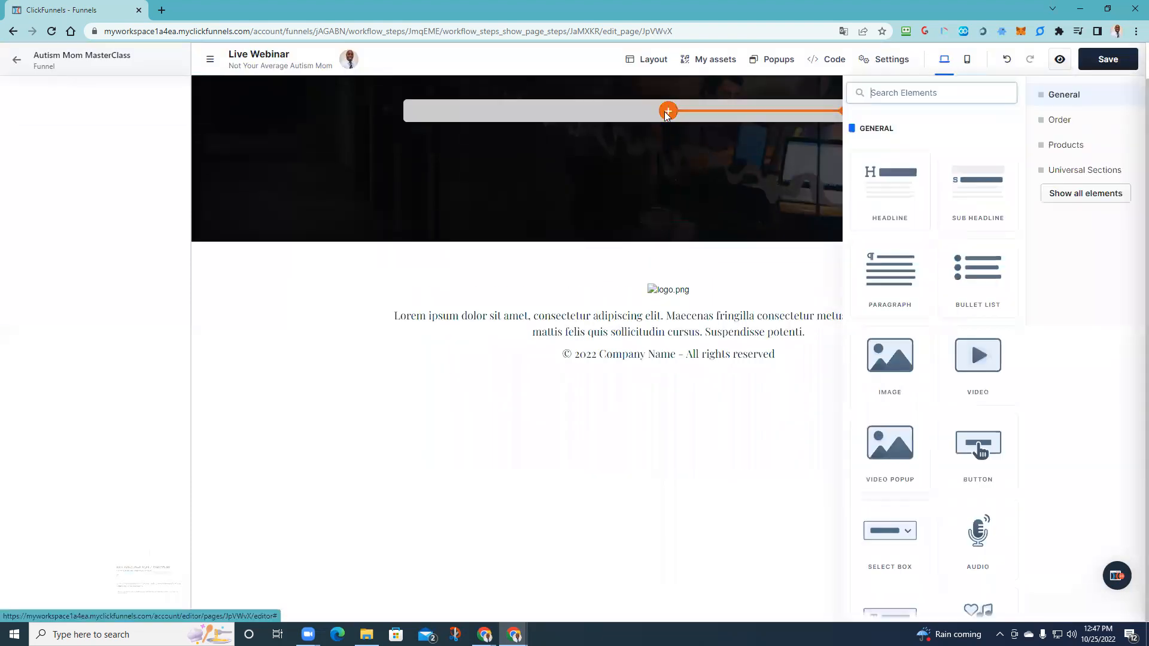
pyautogui.scroll(-1, 934, 358)
pyautogui.click(975, 295)
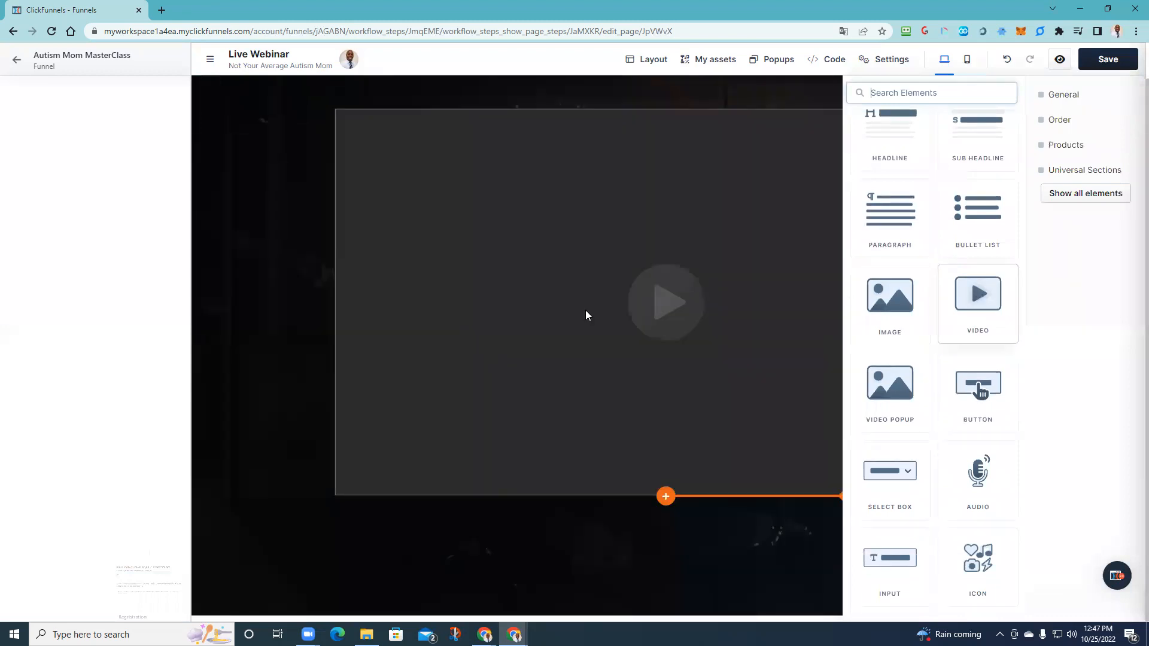
pyautogui.click(682, 259)
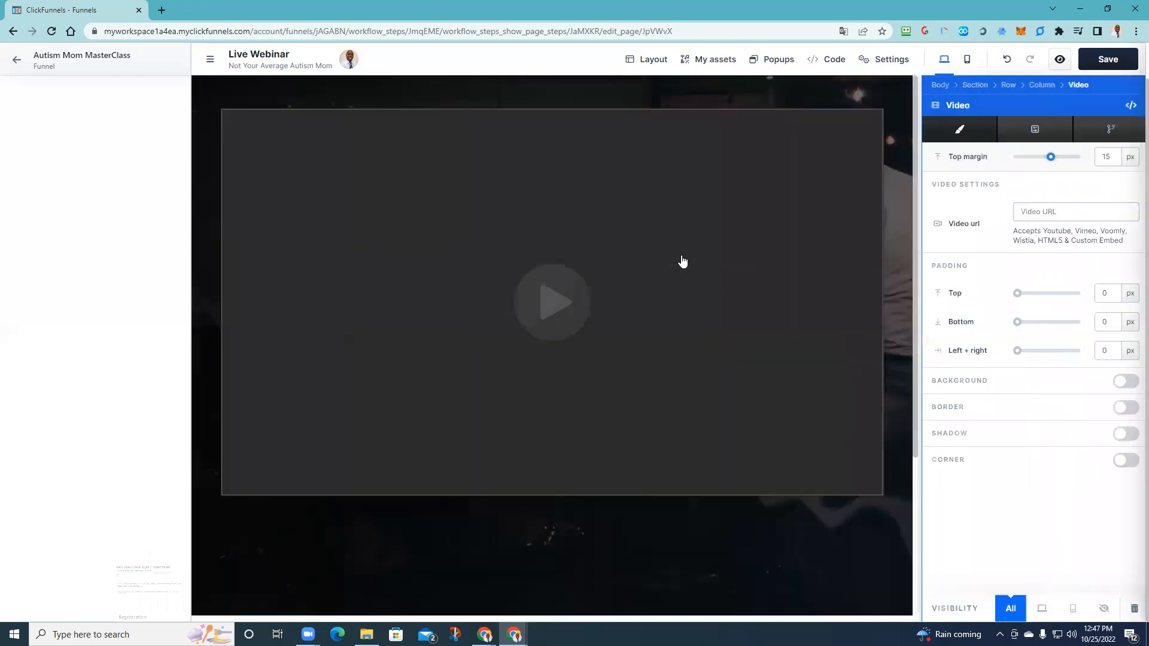
pyautogui.click(1030, 212)
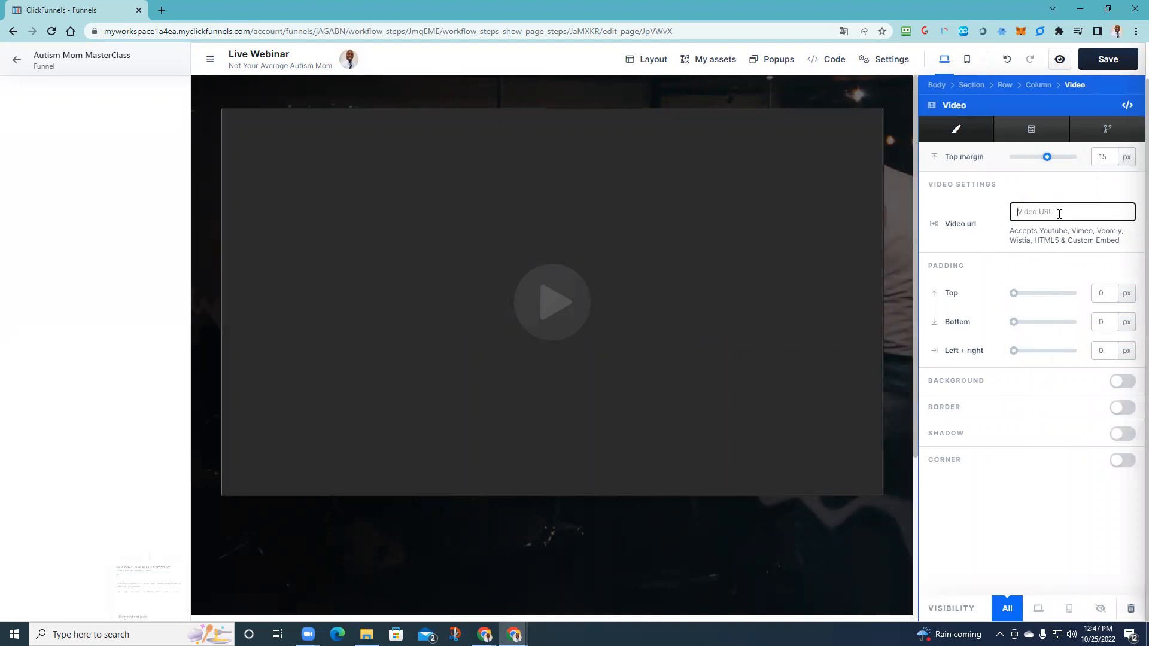
pyautogui.click(762, 541)
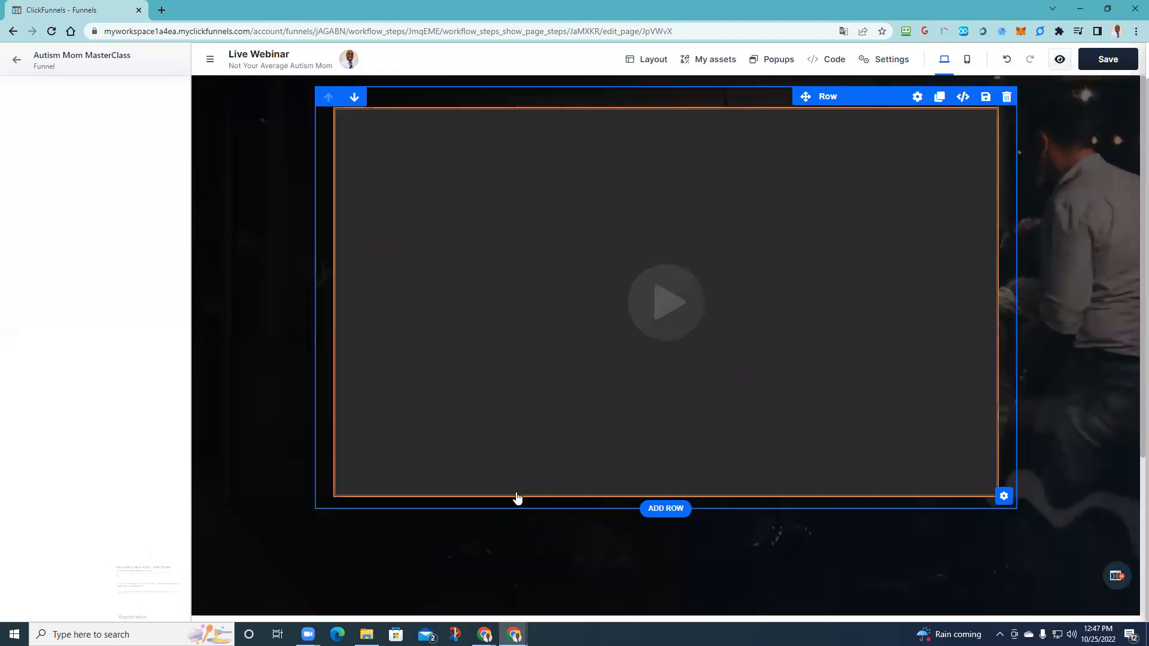
pyautogui.scroll(-4, 487, 503)
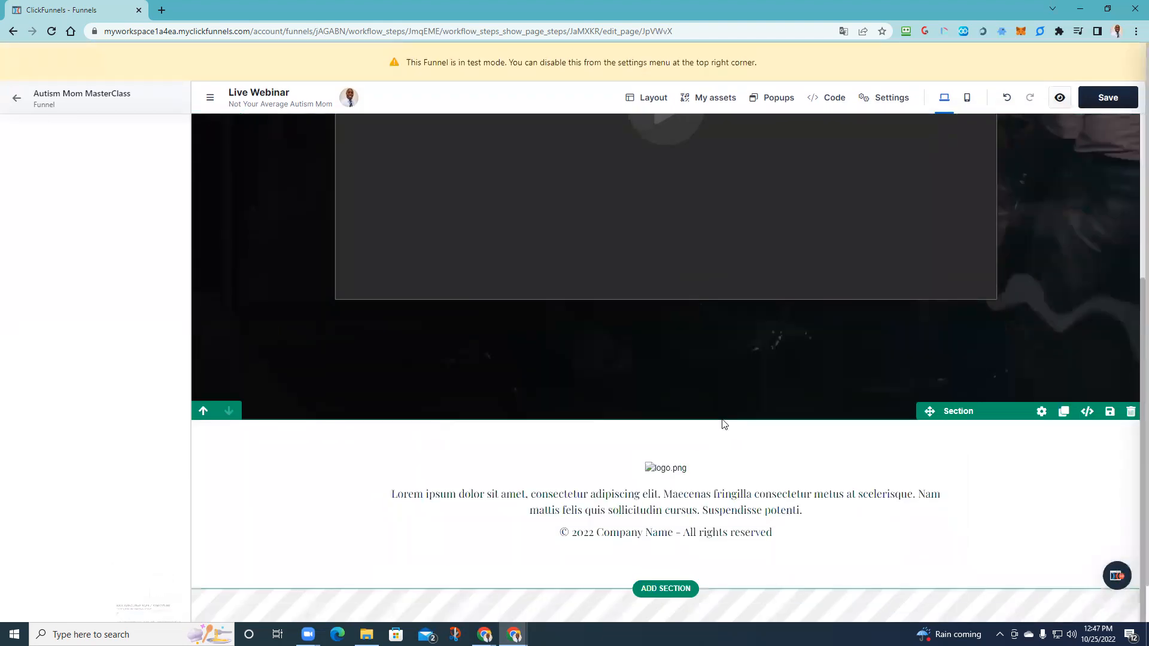
pyautogui.scroll(4, 897, 431)
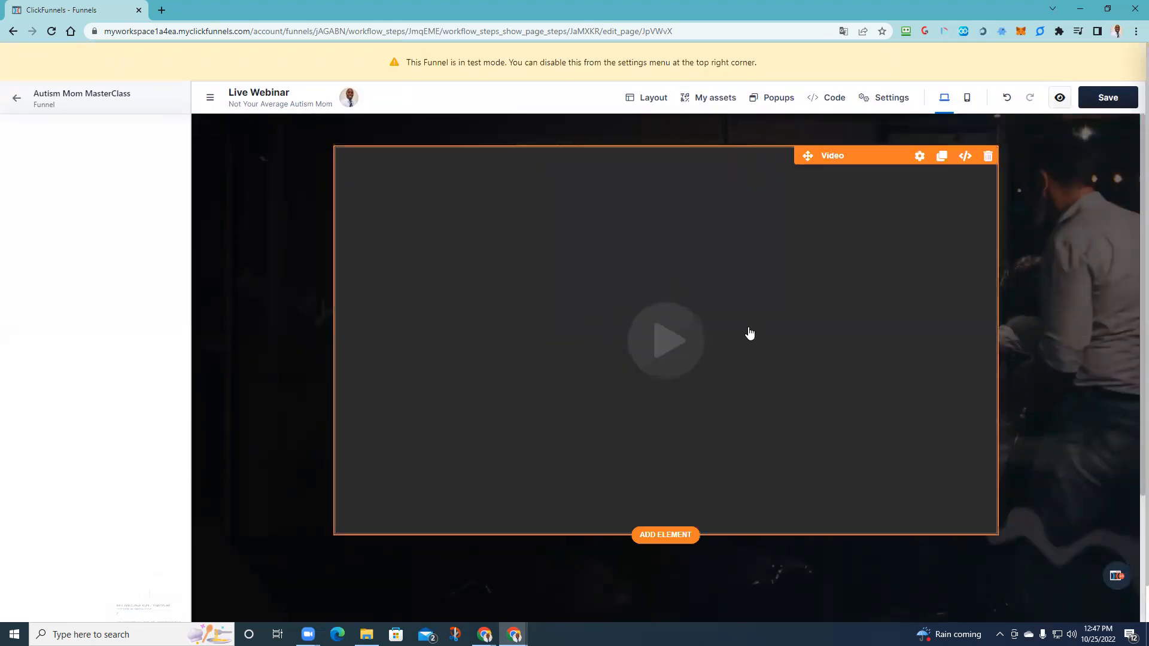
pyautogui.scroll(-4, 737, 463)
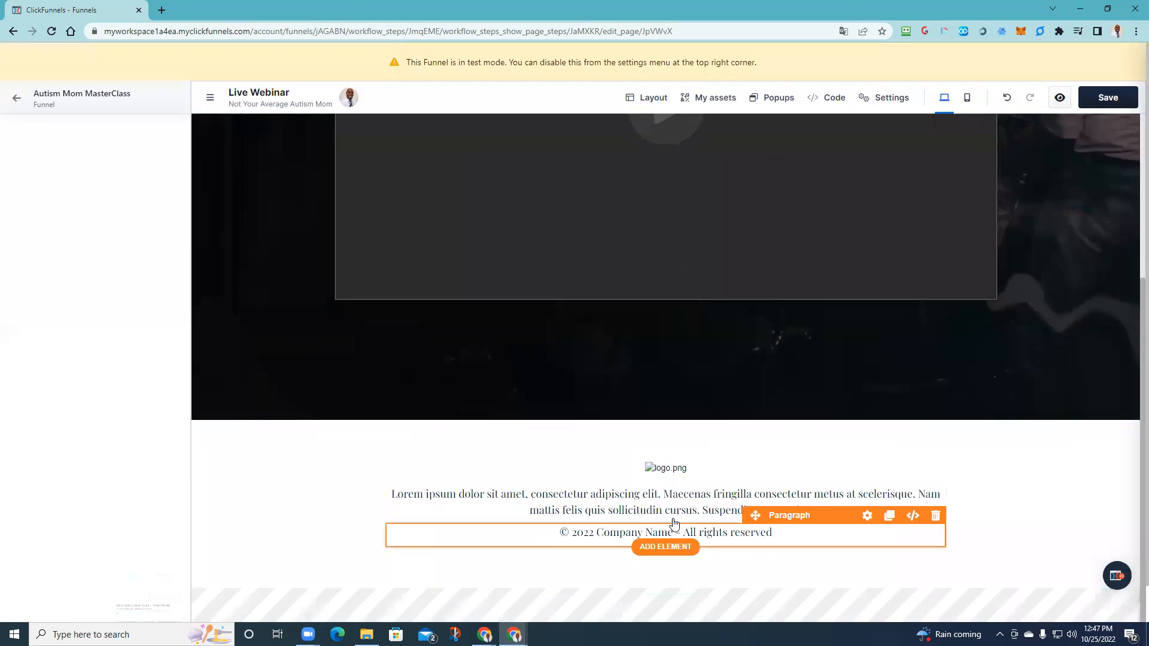
pyautogui.click(866, 453)
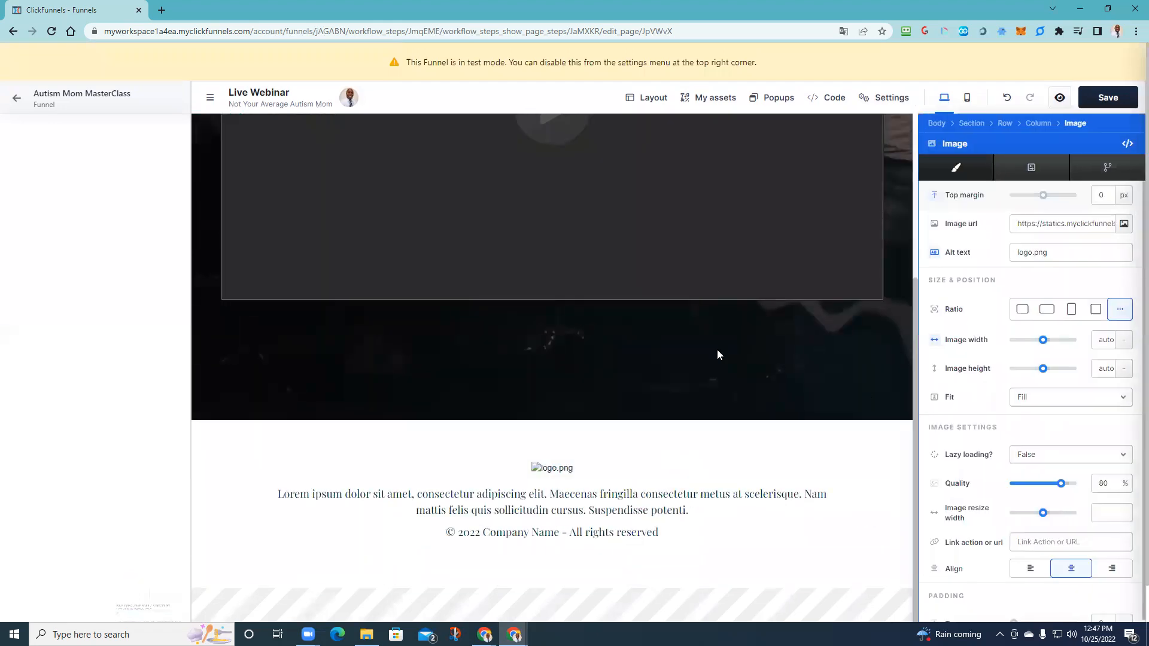
pyautogui.scroll(-3, 1011, 491)
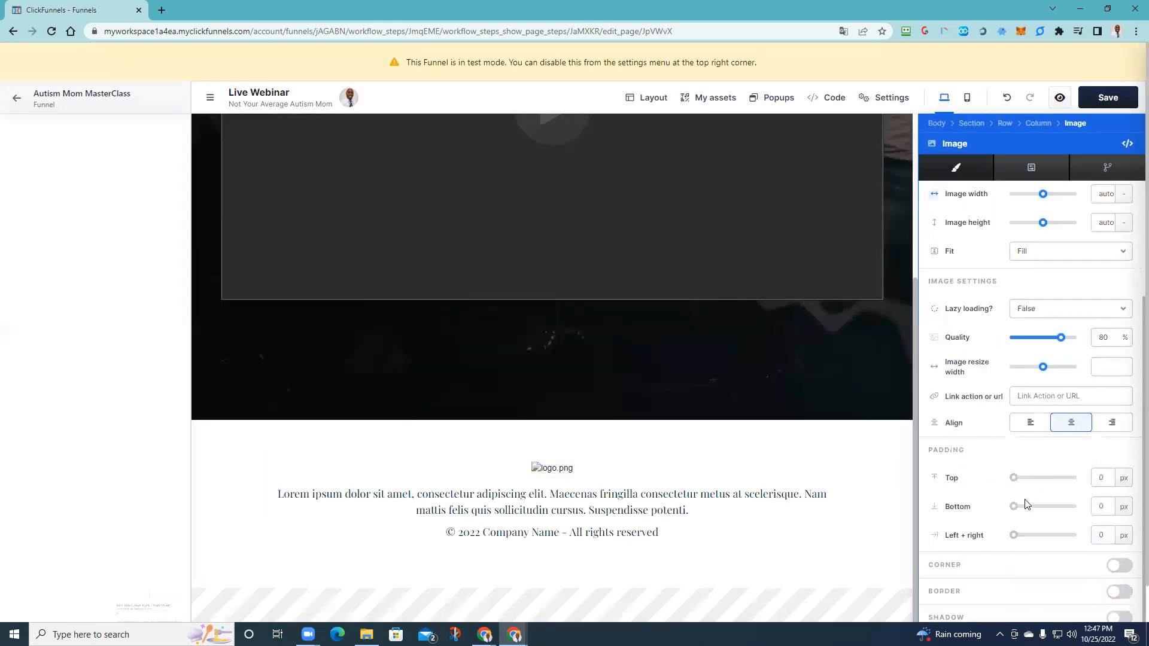
pyautogui.click(1066, 420)
pyautogui.click(668, 356)
pyautogui.scroll(4, 452, 399)
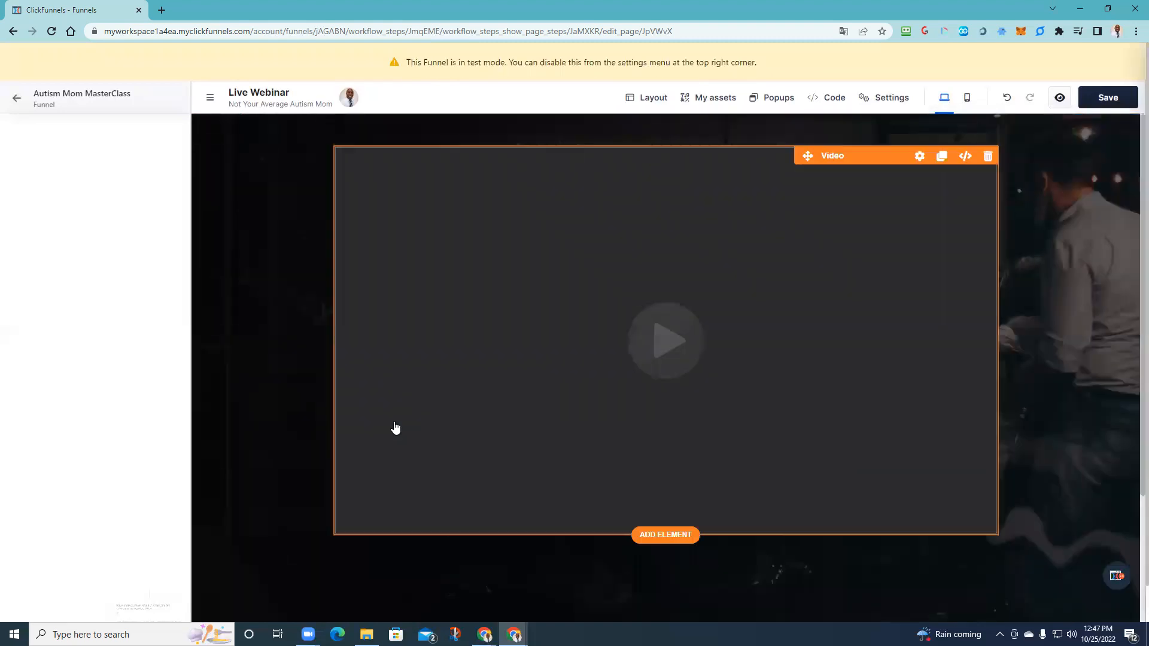
# - Save the Live Webinar page changes instead of leaving the editor unsaved
pyautogui.click(17, 98)
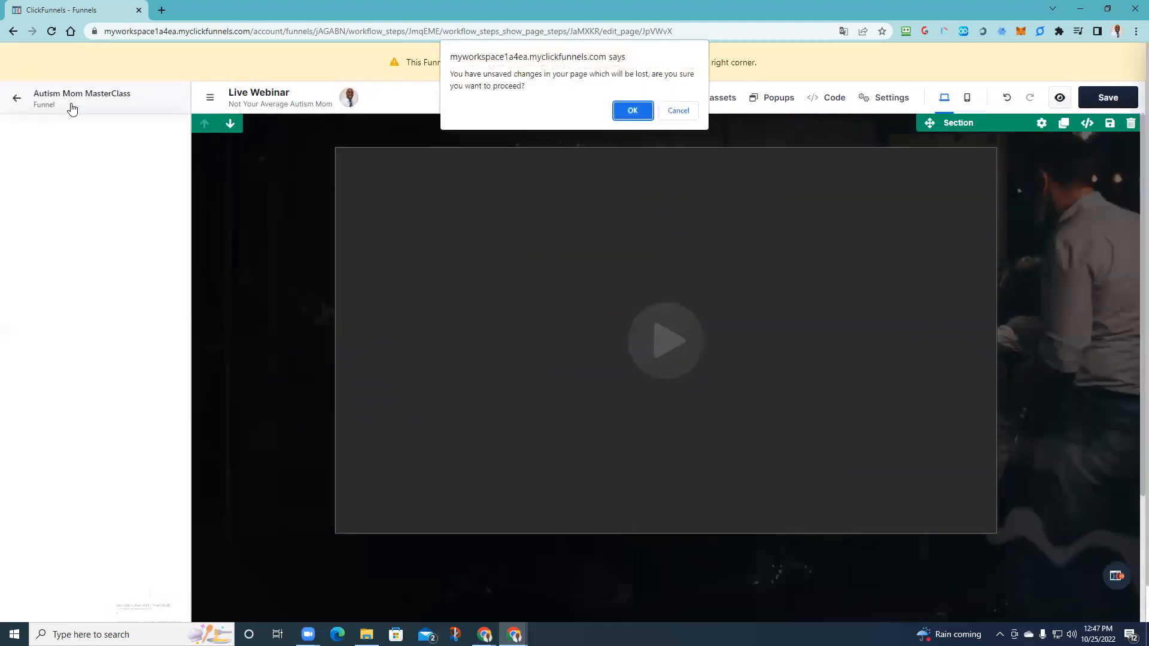
pyautogui.click(676, 111)
pyautogui.click(1108, 102)
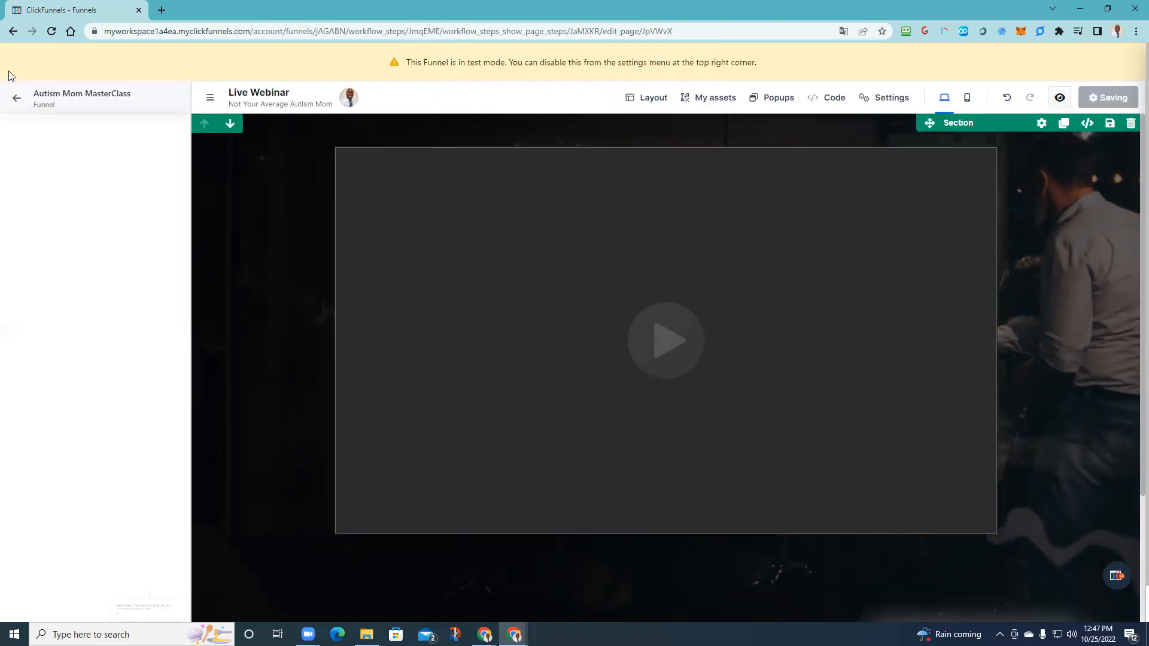
# - Return to the funnel steps and preview the registration page in a new tab
pyautogui.click(14, 98)
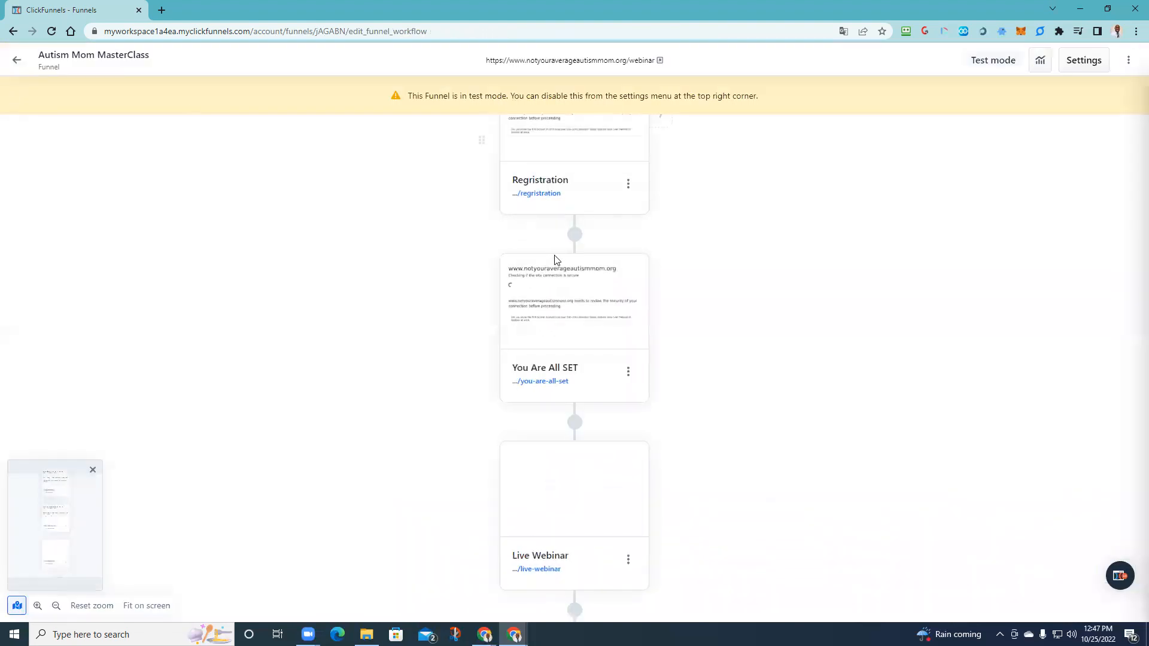
pyautogui.scroll(-3, 585, 436)
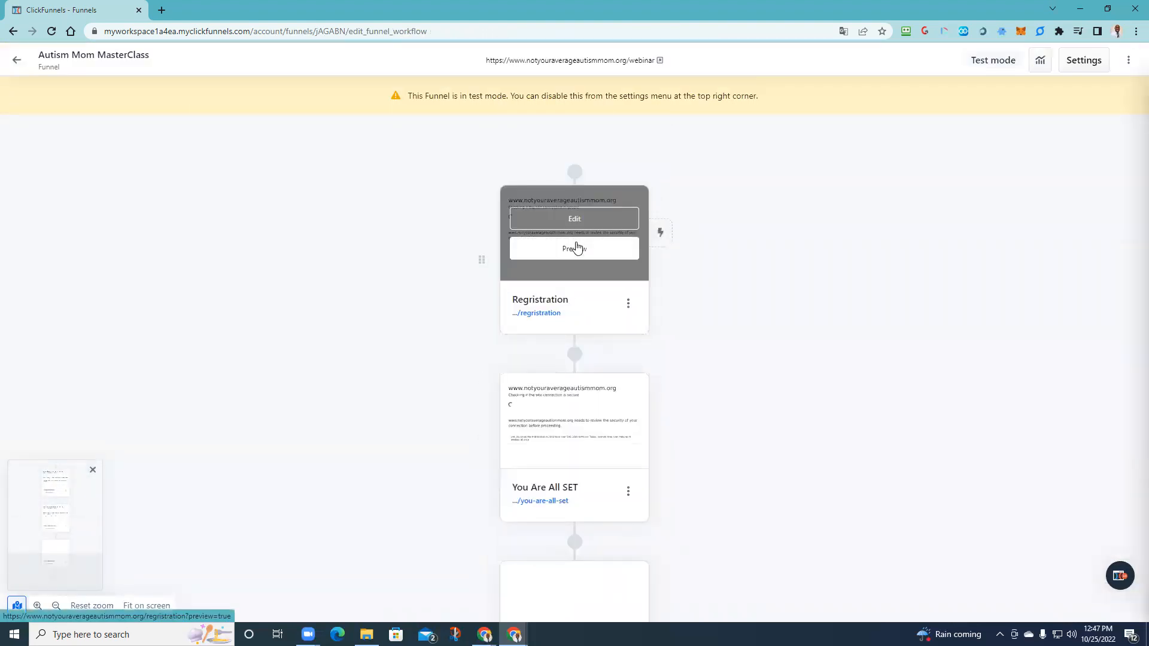
pyautogui.click(576, 248)
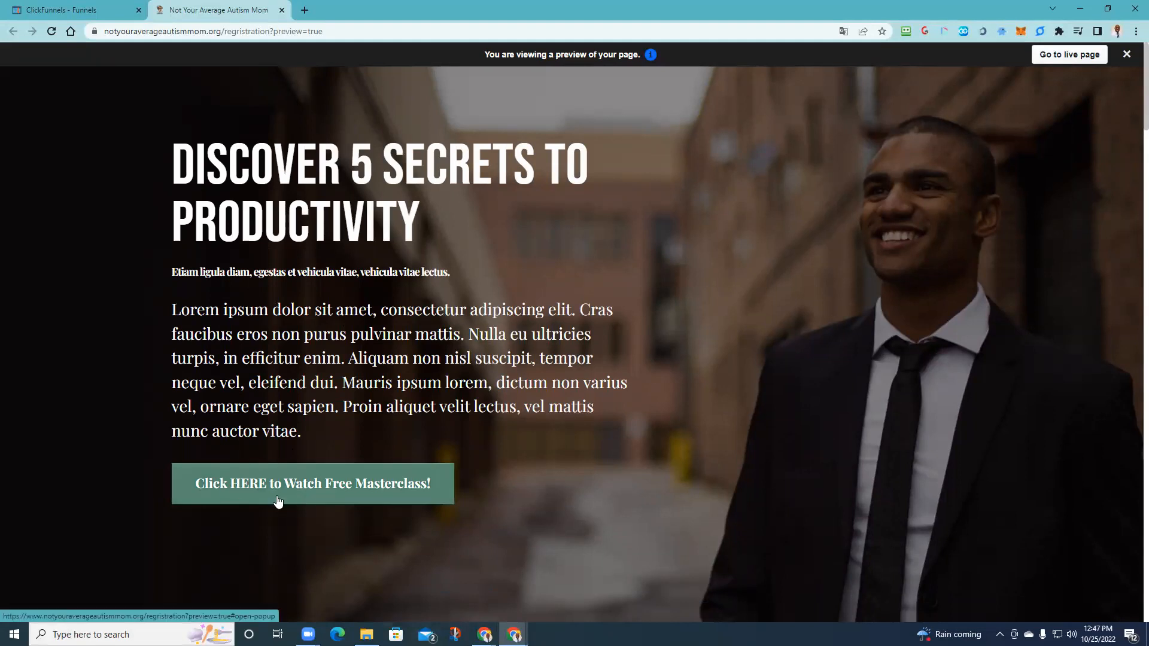
# - Check that 'Click HERE to Watch Free Masterclass!' opens the signup popup, then close the preview
pyautogui.click(365, 496)
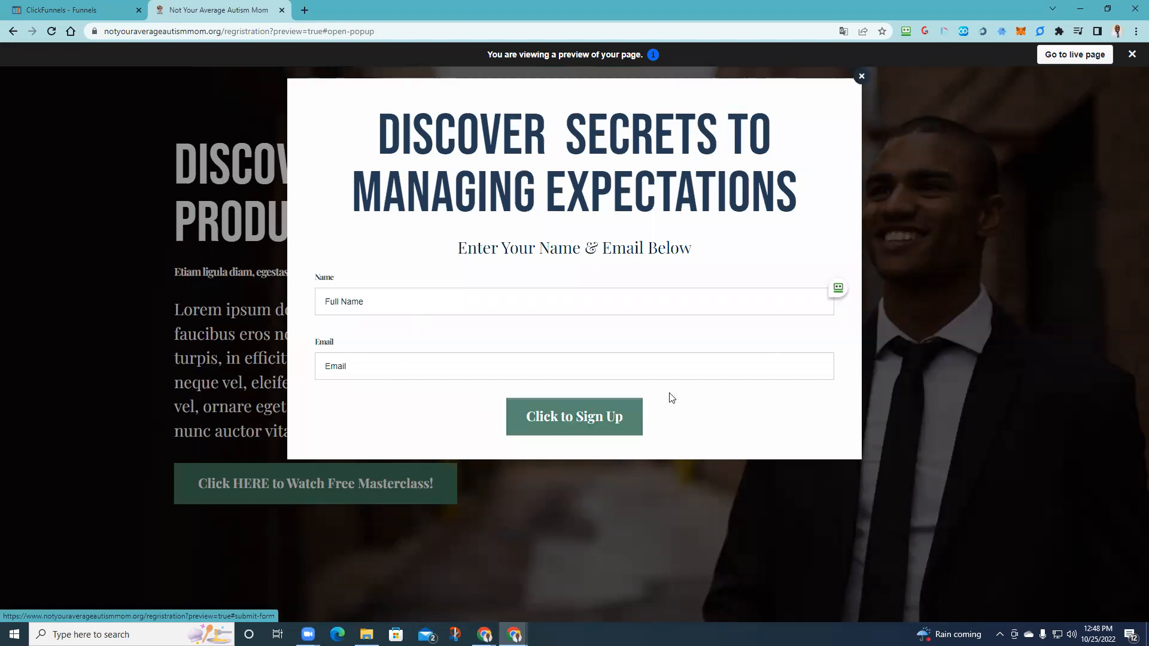
pyautogui.click(861, 76)
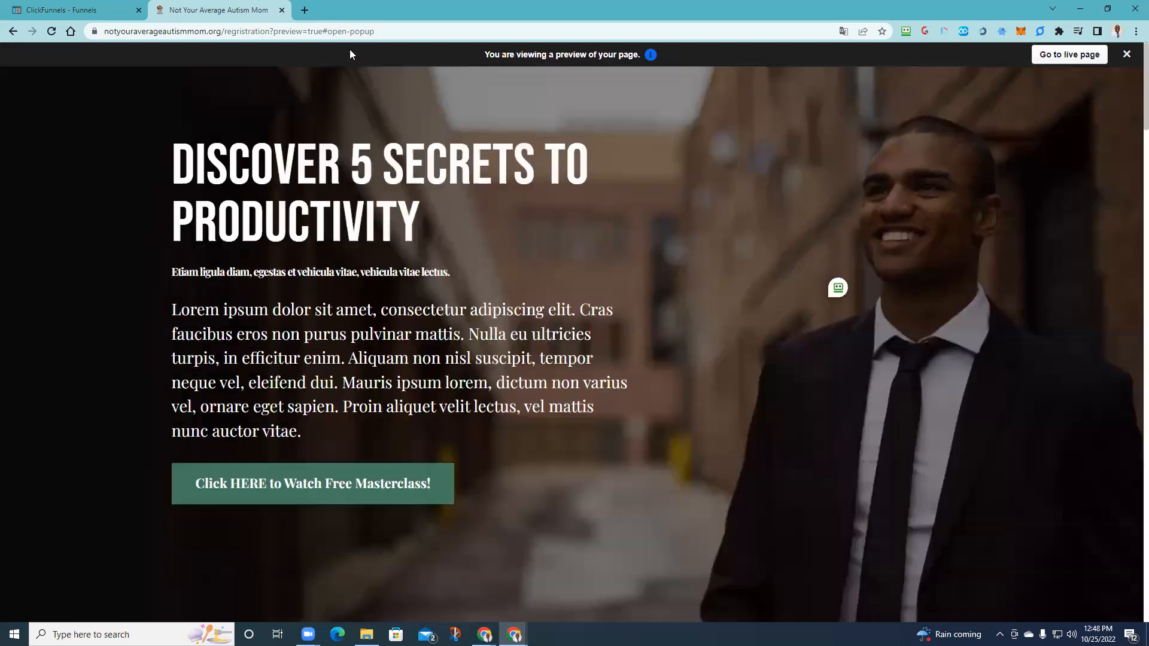
pyautogui.click(282, 10)
pyautogui.scroll(-3, 544, 334)
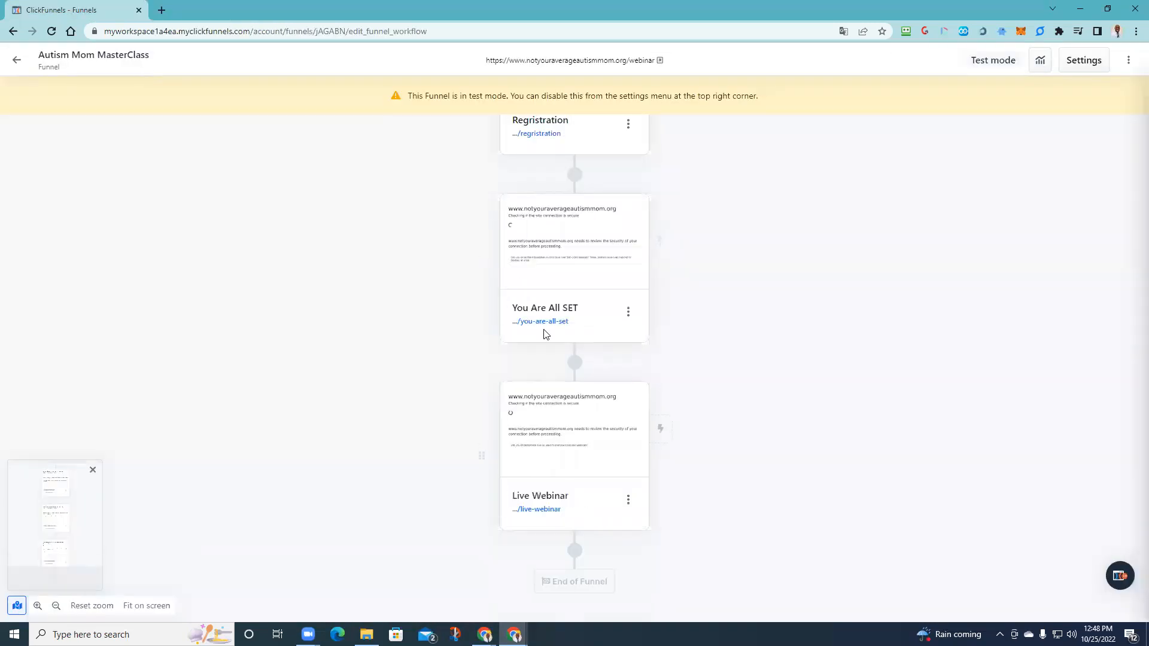
pyautogui.click(560, 258)
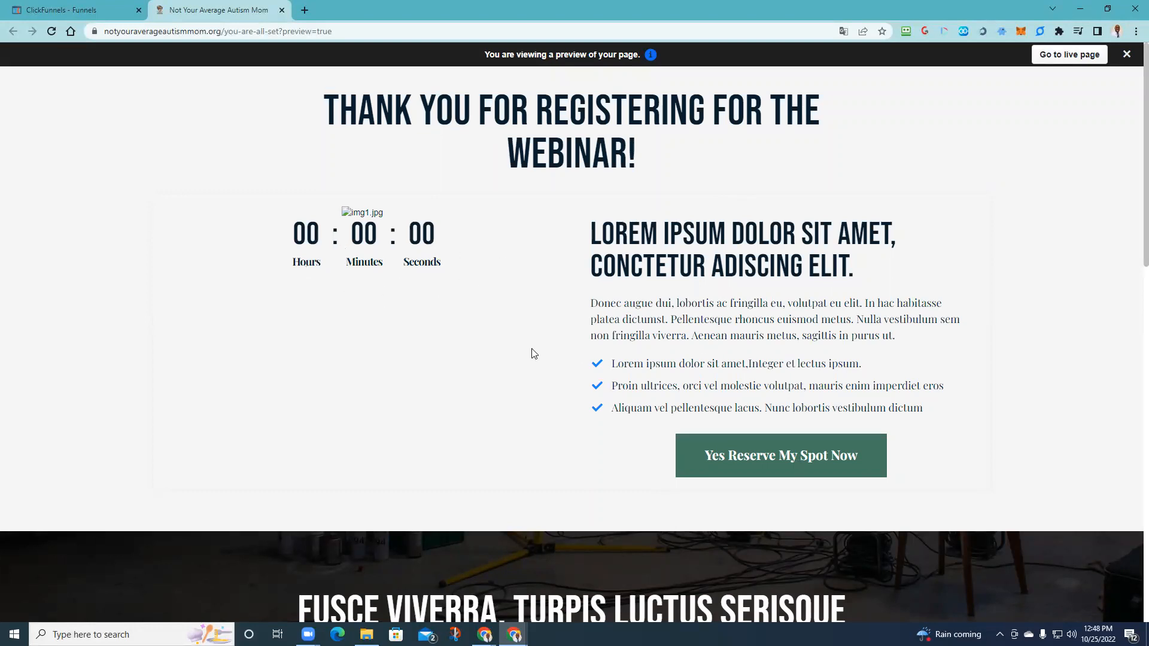
pyautogui.scroll(-7, 704, 358)
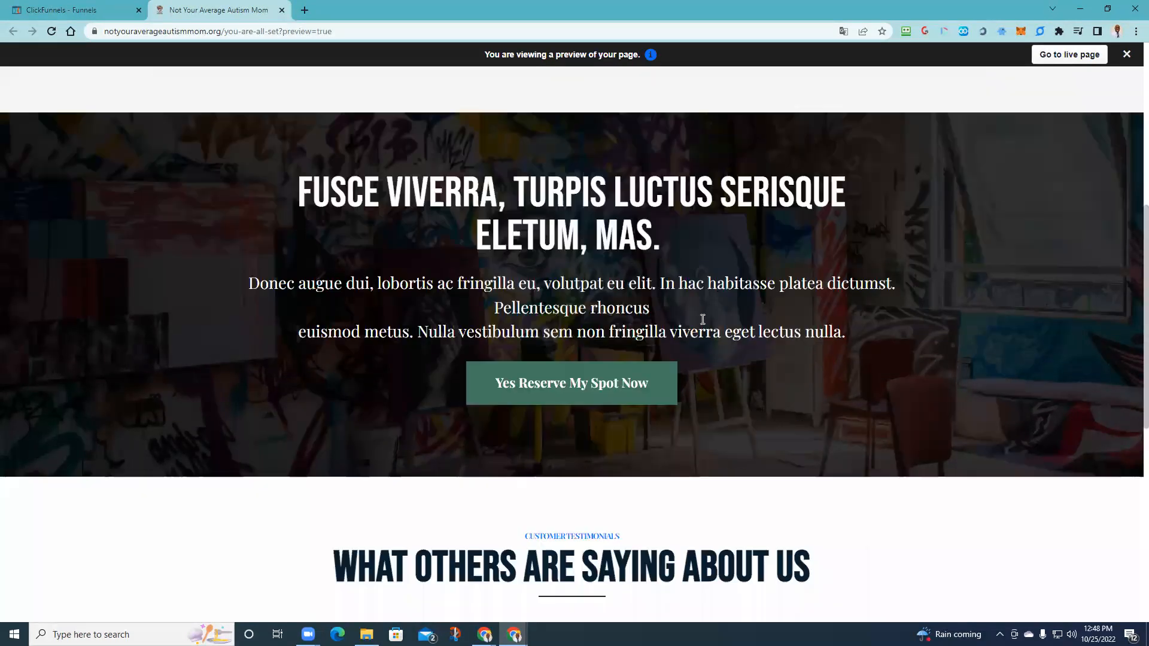
pyautogui.scroll(5, 658, 266)
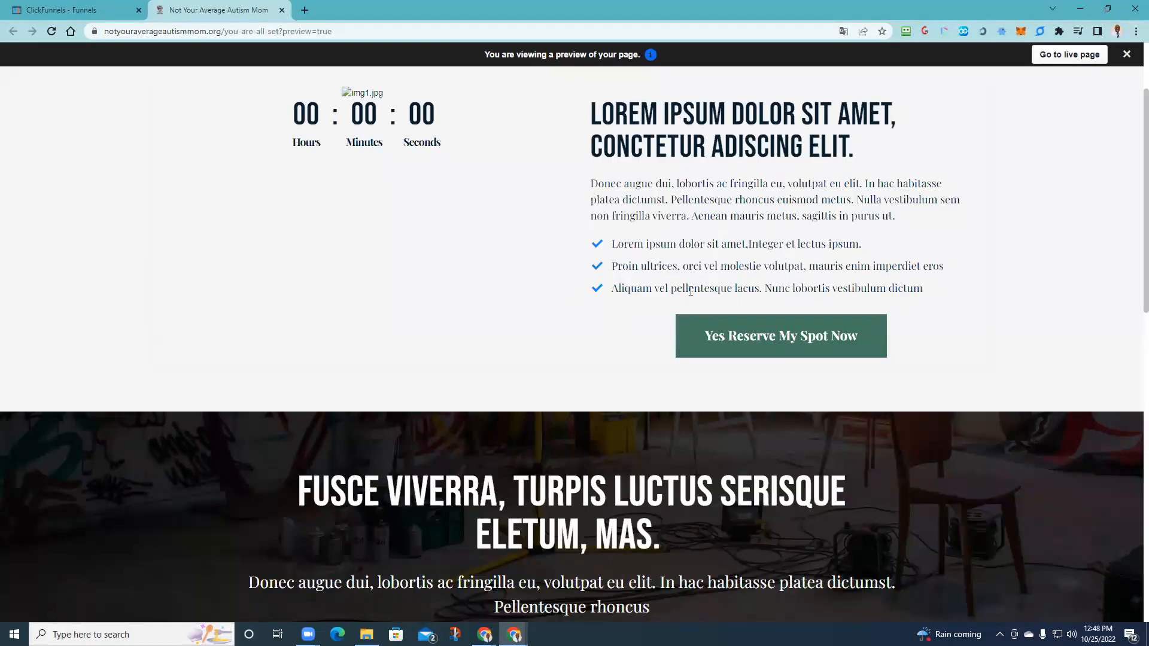
pyautogui.scroll(-5, 309, 307)
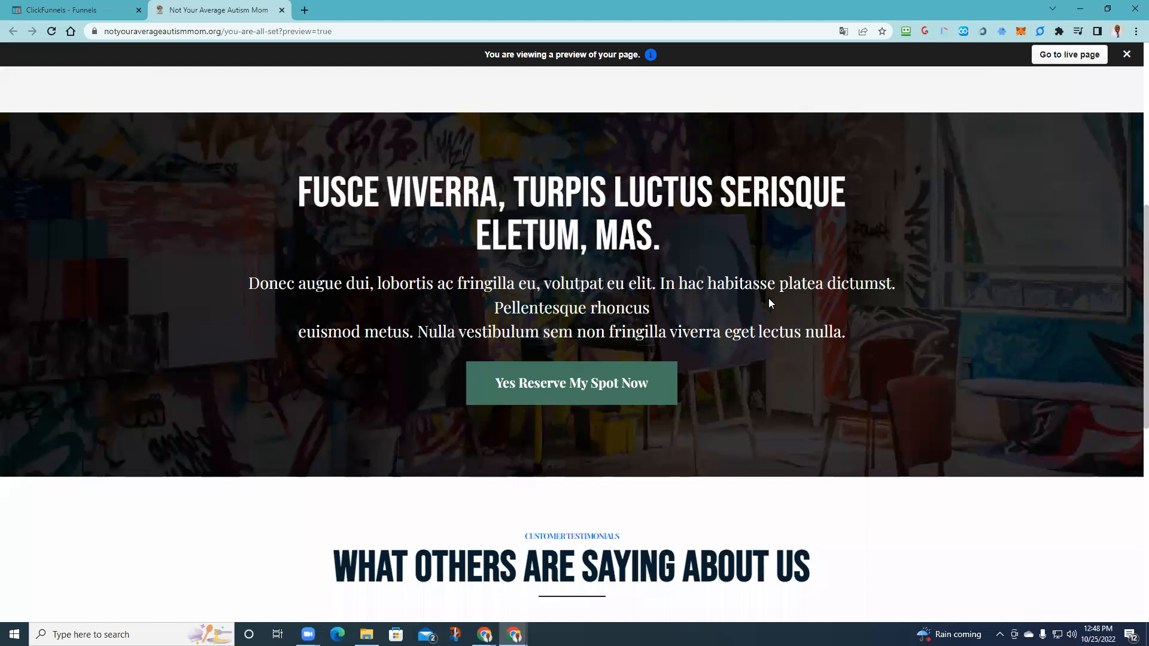
pyautogui.scroll(-8, 586, 350)
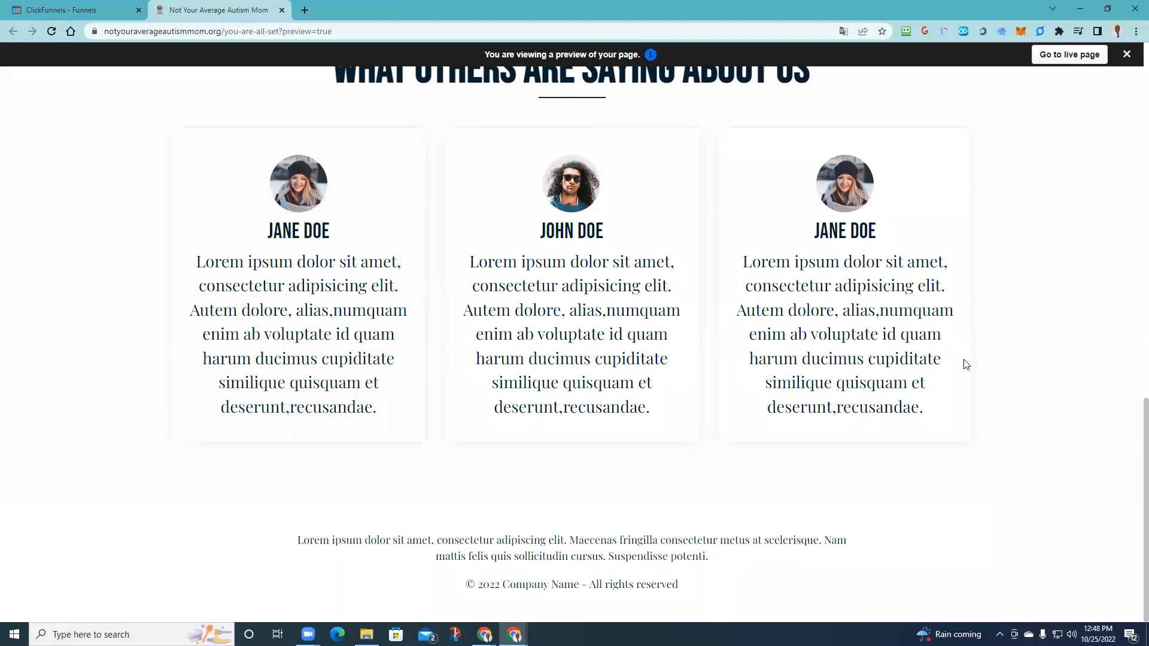
pyautogui.click(103, 10)
pyautogui.click(232, 5)
pyautogui.scroll(12, 359, 356)
pyautogui.scroll(3, 379, 256)
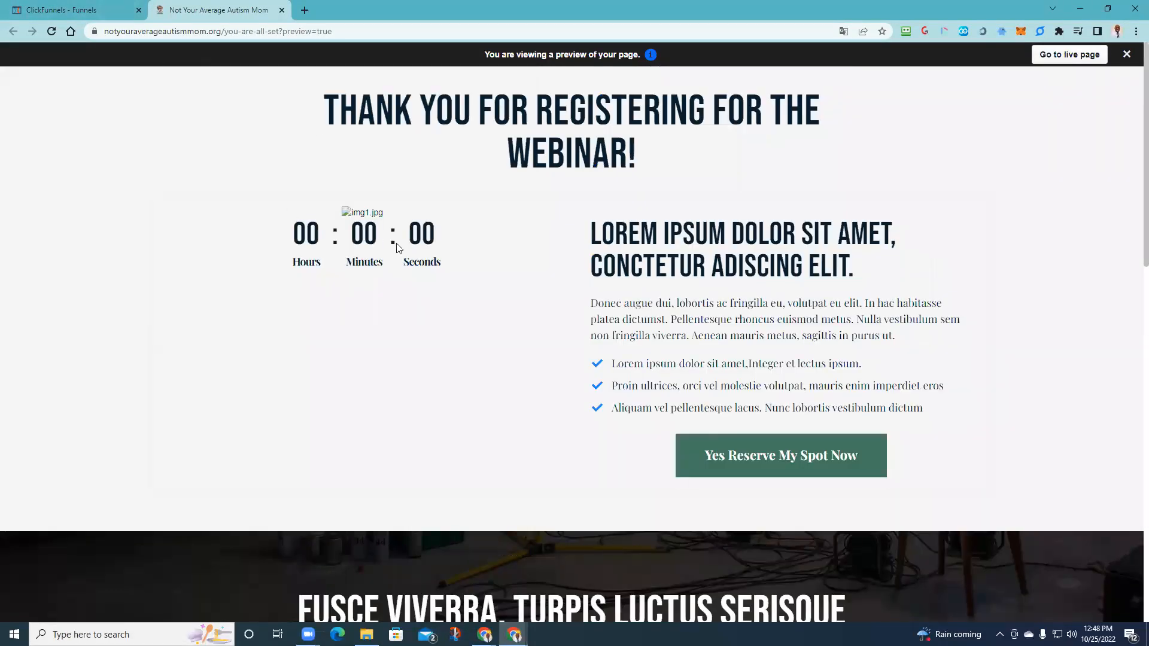
pyautogui.click(281, 10)
pyautogui.moveTo(544, 443)
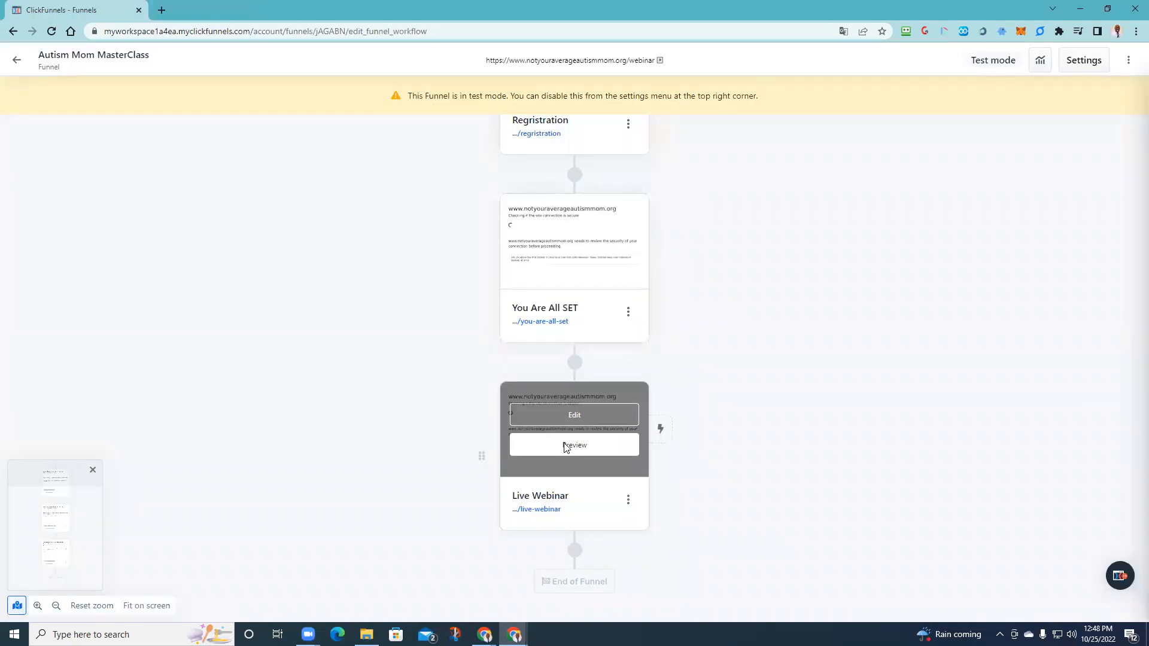
# - Preview the Live Webinar page's hero image and footer, then reopen the page for editing
pyautogui.click(564, 449)
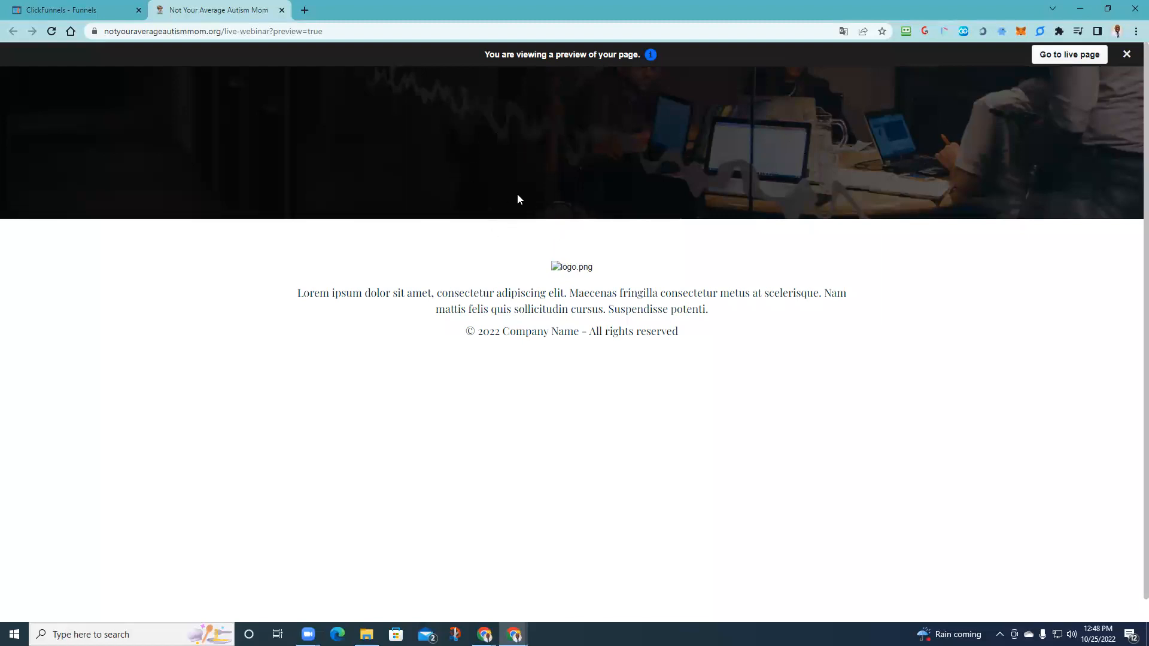
pyautogui.scroll(-1, 464, 401)
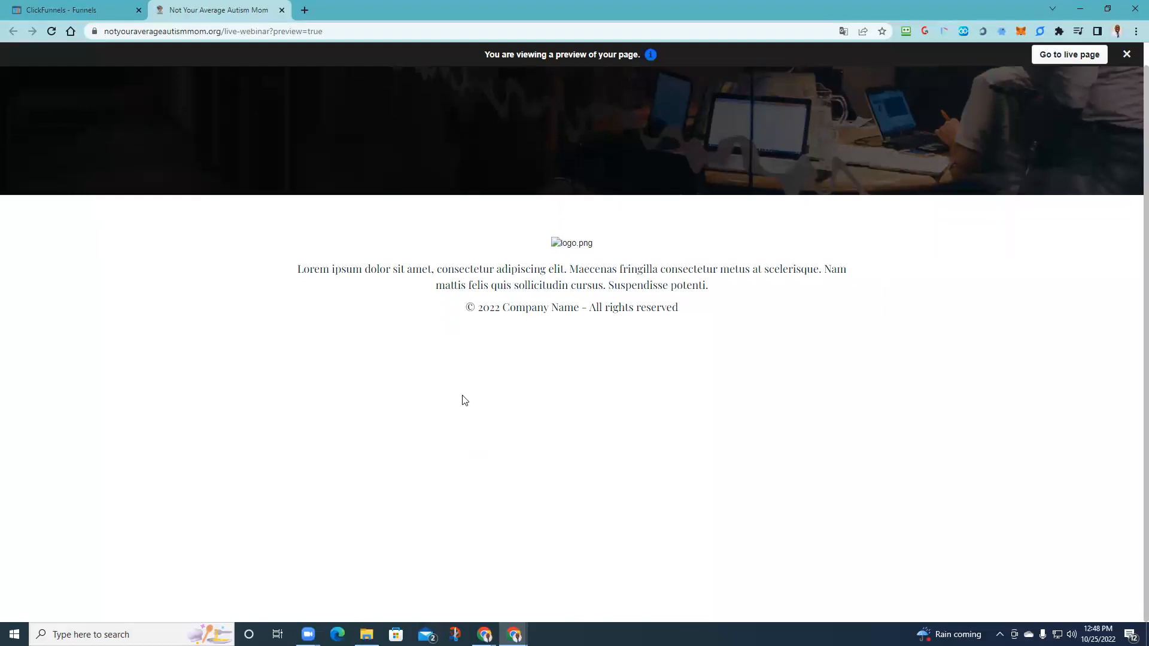
pyautogui.click(282, 10)
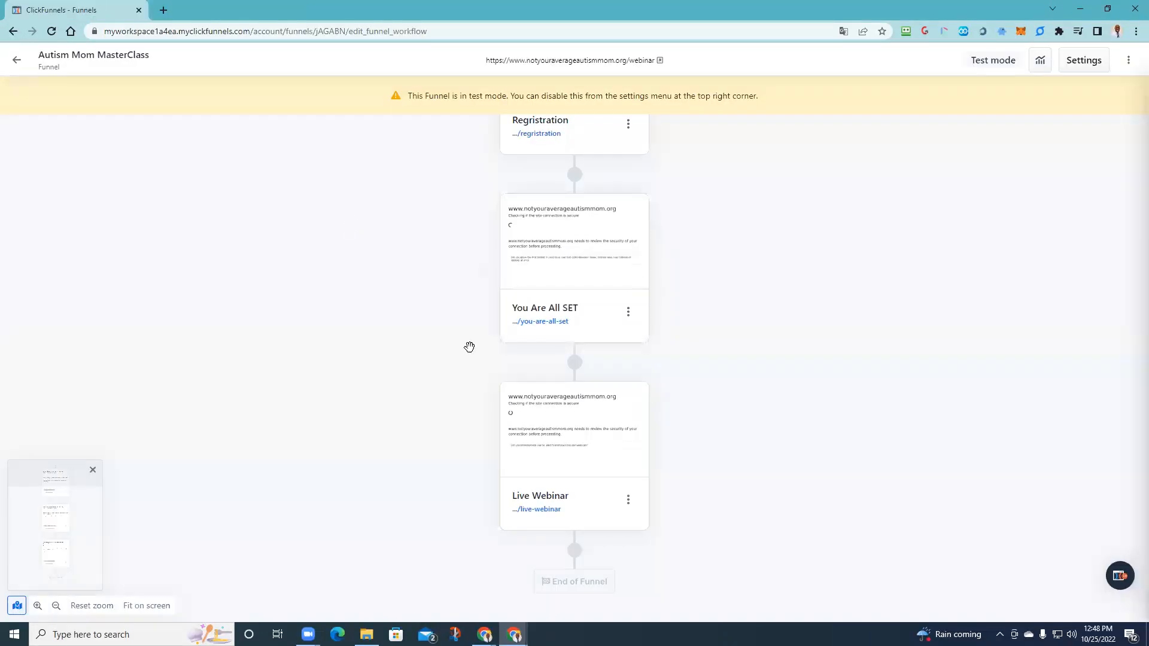
pyautogui.click(565, 423)
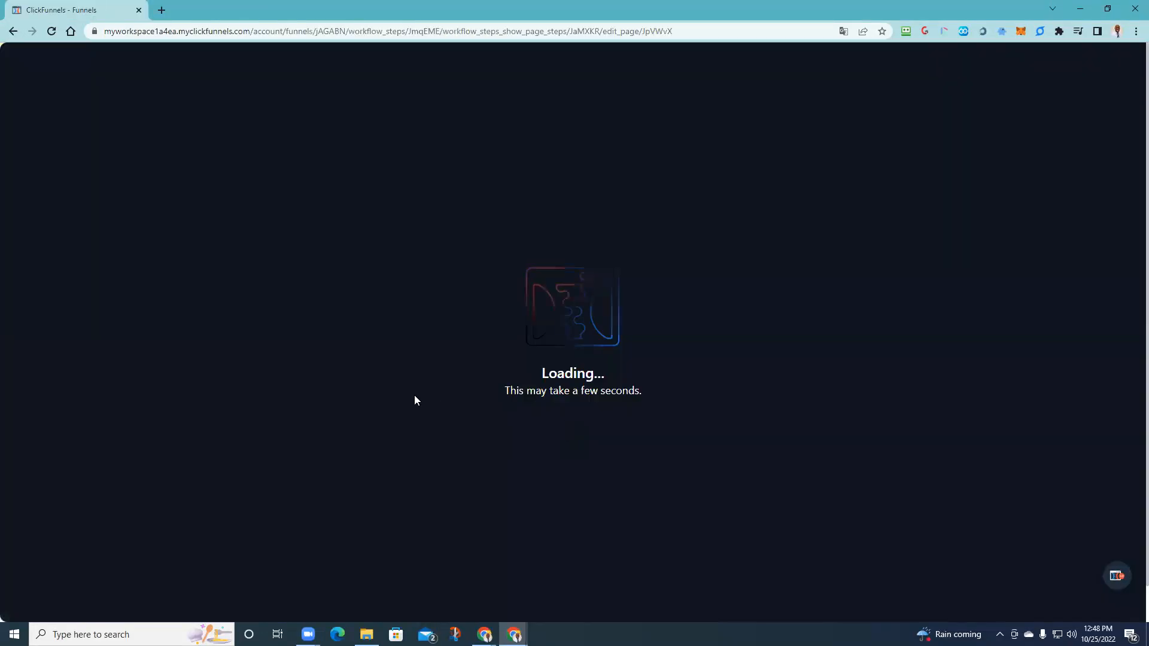
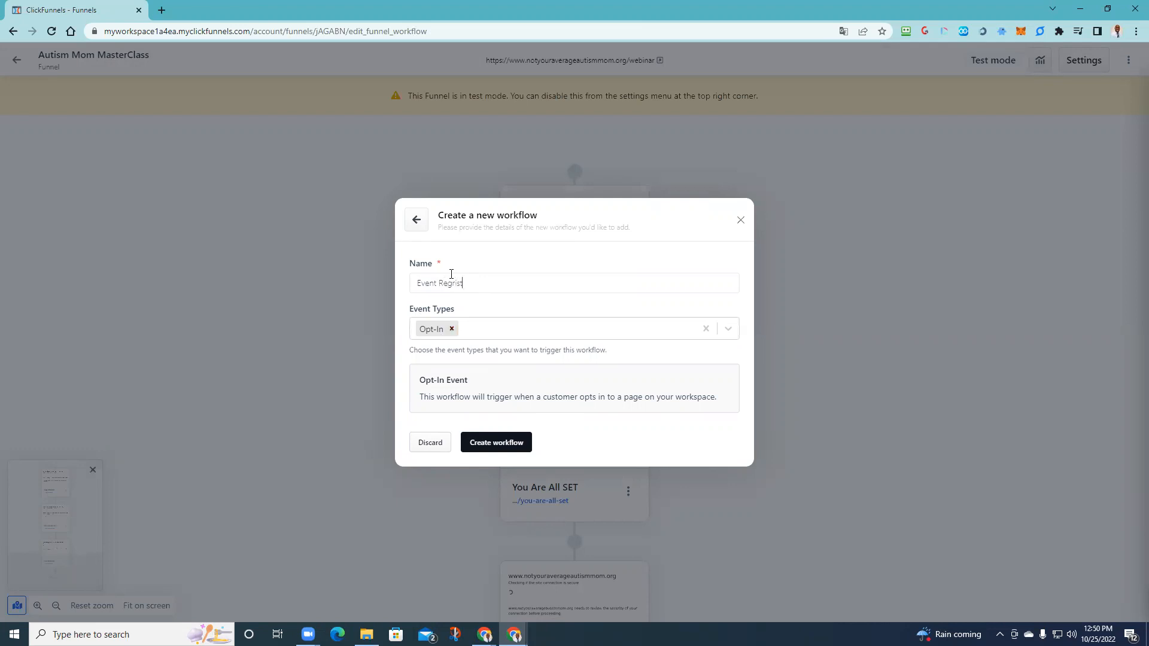
# - Correct the workflow name's spelling to 'Event Registration' and create the workflow
pyautogui.click(500, 289)
pyautogui.rightClick(469, 286)
pyautogui.click(519, 296)
pyautogui.click(489, 443)
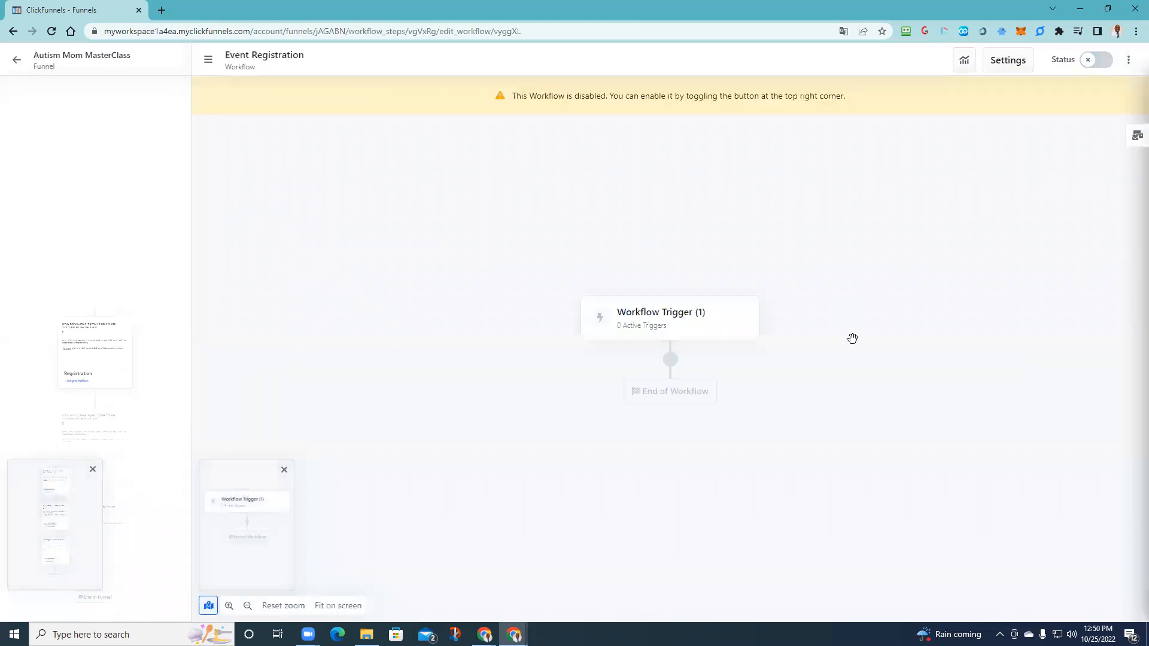
# - Add a Send Email action directly below the workflow trigger
pyautogui.click(670, 359)
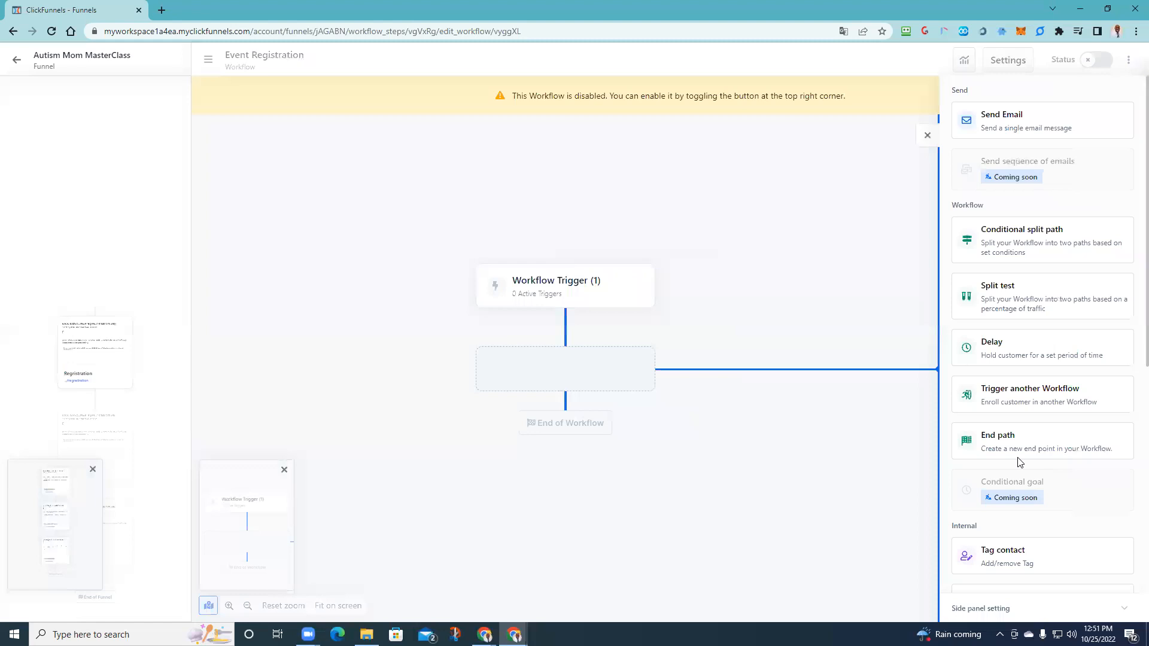
pyautogui.scroll(-5, 987, 479)
pyautogui.scroll(-2, 1002, 419)
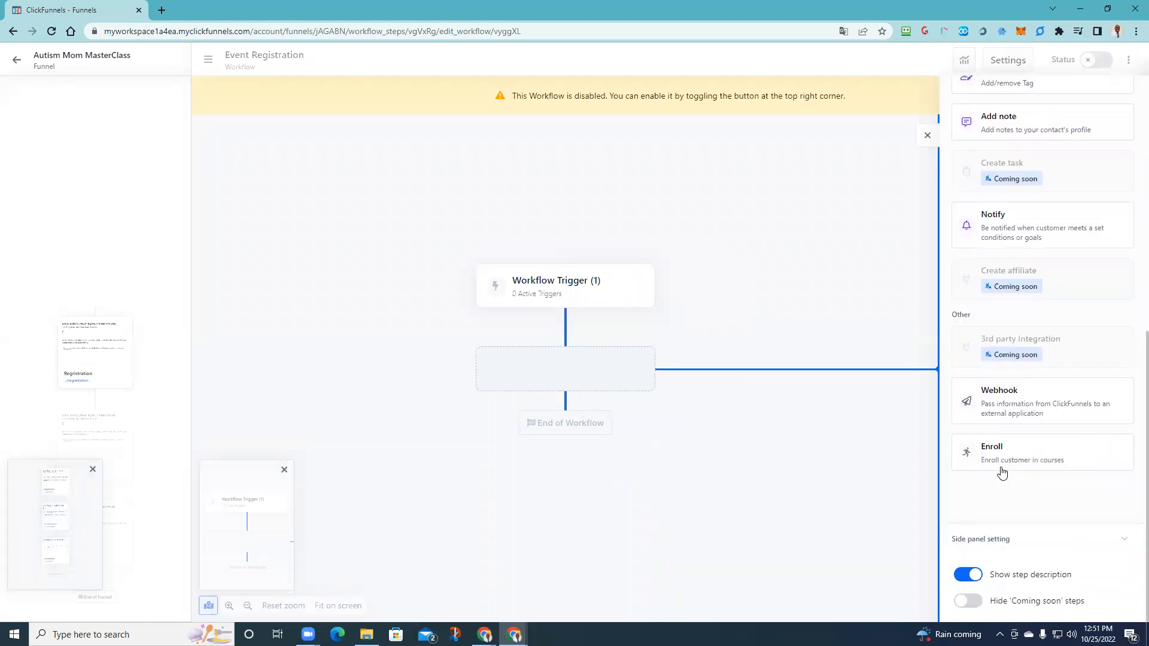
pyautogui.scroll(2, 997, 234)
pyautogui.scroll(-2, 1008, 451)
pyautogui.scroll(5, 1038, 454)
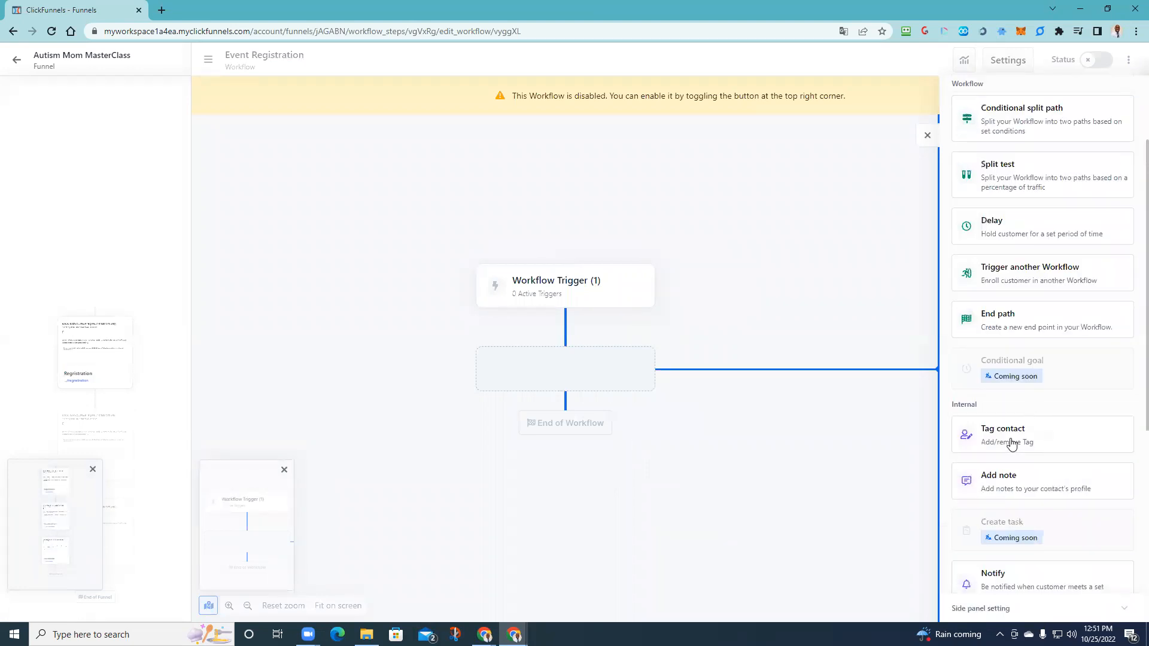
pyautogui.scroll(2, 1013, 441)
pyautogui.click(998, 113)
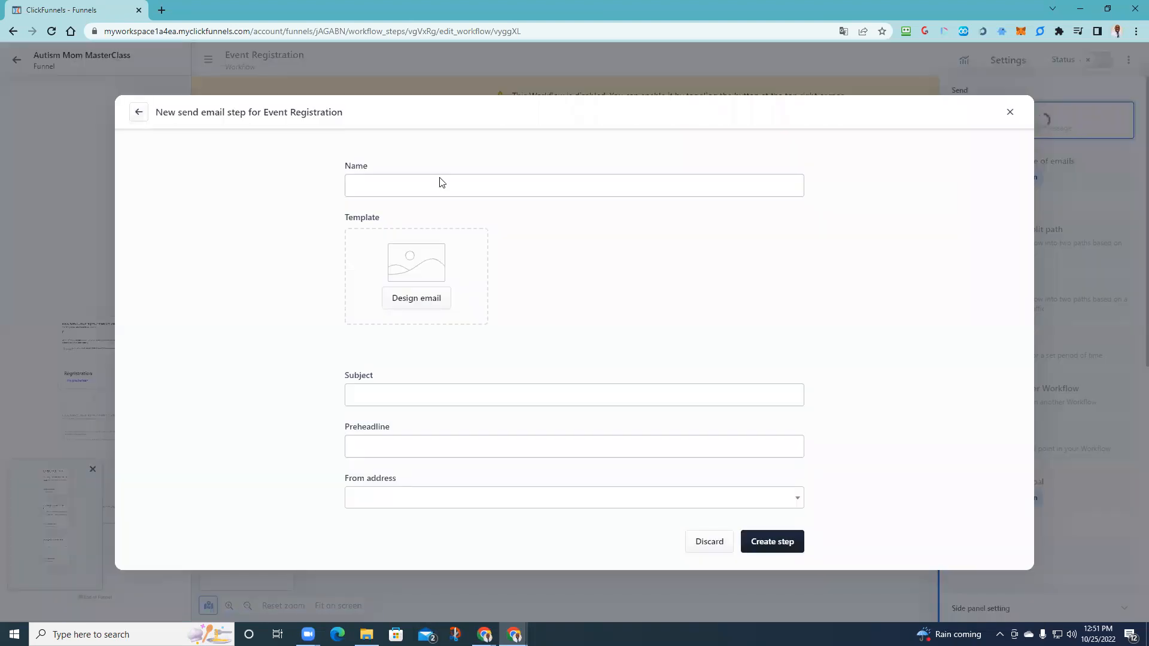
# - Name the email step 'Welcome Email', with subject 'You Are Registered' and preheadline 'Grab the Event Details'
pyautogui.click(440, 181)
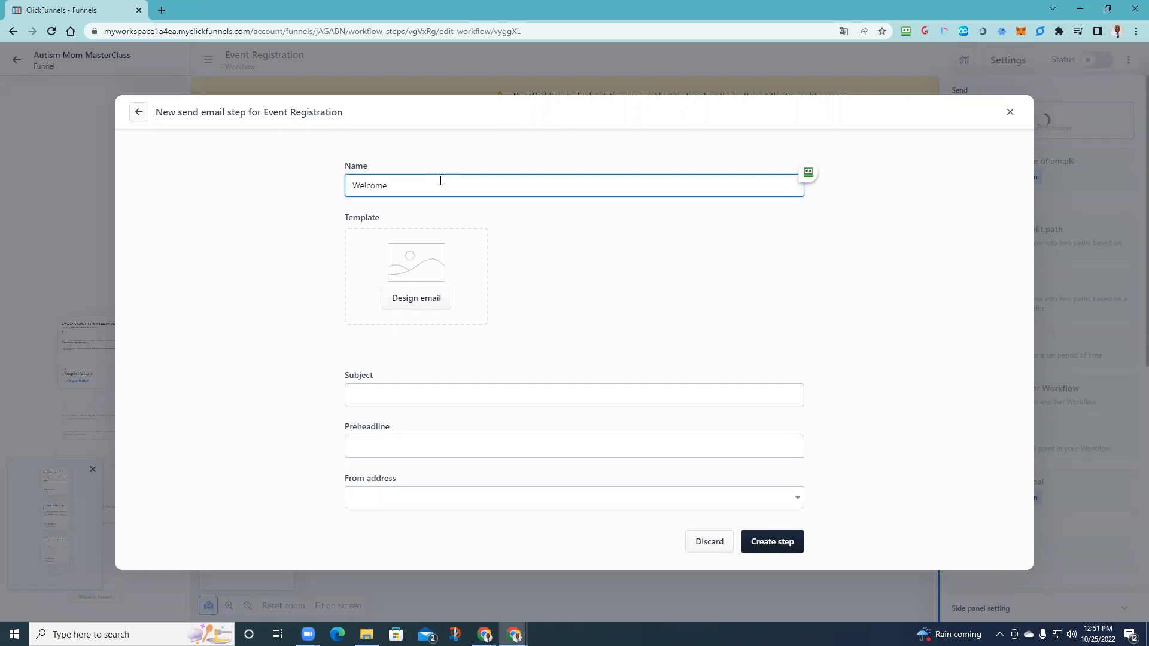
pyautogui.write('Welcome Email')
pyautogui.click(390, 391)
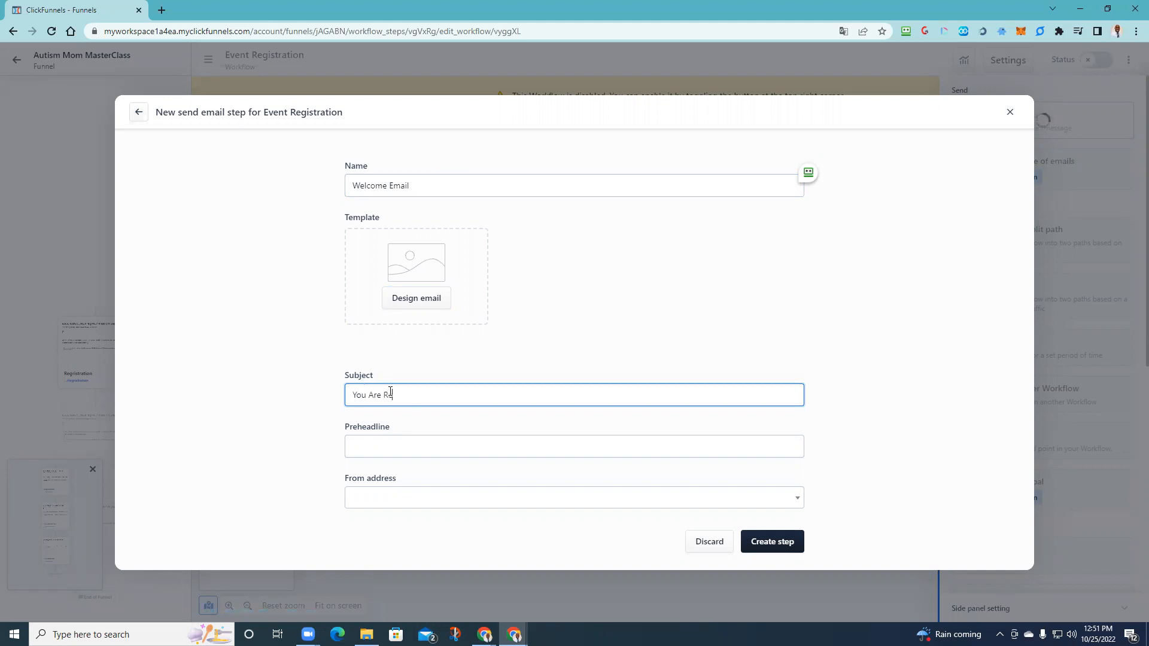
pyautogui.press('Tab')
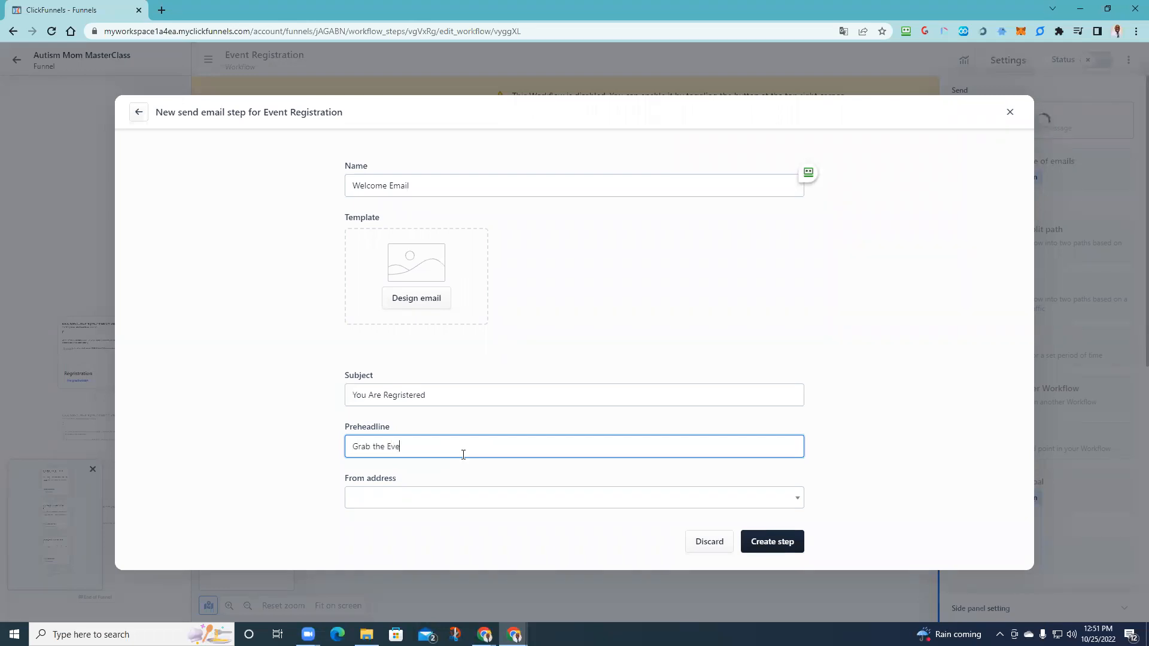
pyautogui.write('Grab the Event Details')
pyautogui.press('Tab')
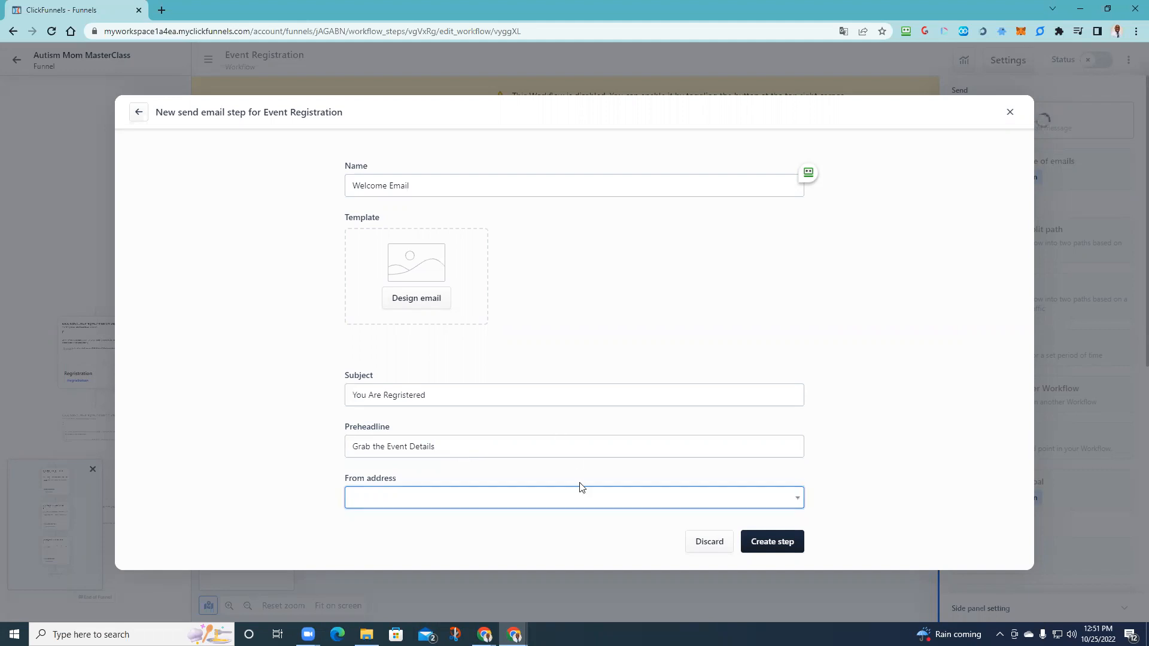
# - Check the sender address list, try saving the step, and begin designing its required template
pyautogui.click(572, 505)
pyautogui.click(401, 498)
pyautogui.click(395, 507)
pyautogui.click(293, 480)
pyautogui.click(755, 542)
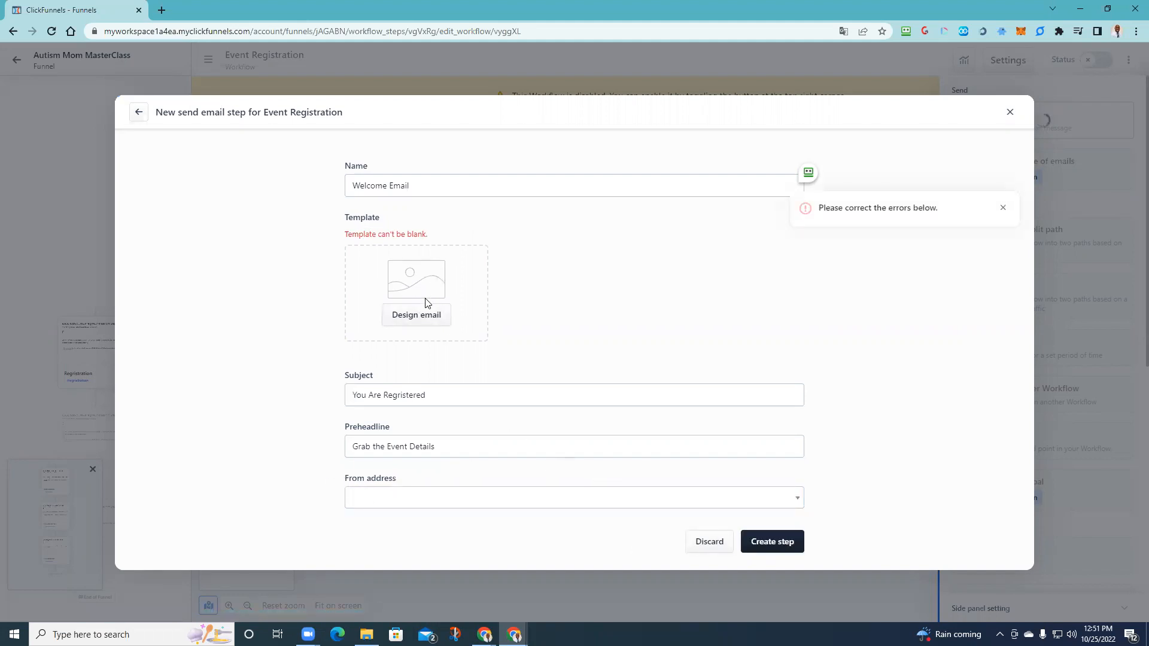
pyautogui.click(431, 314)
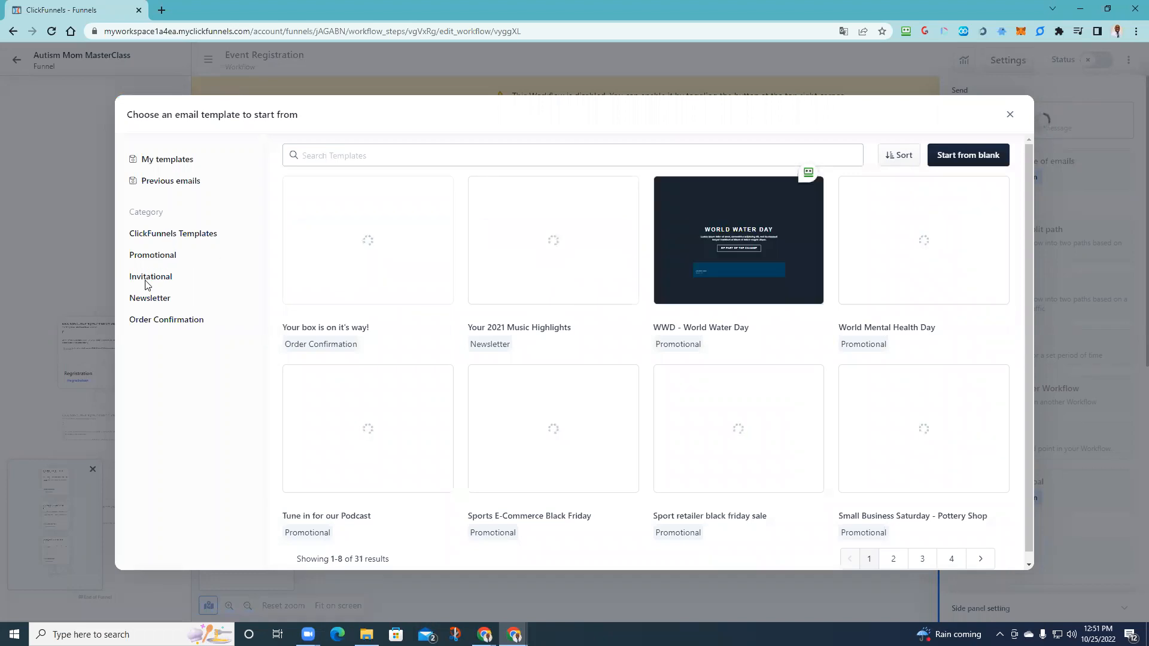
# - Browse the Order Confirmation and Promotional templates, search for 'webin', then clear the search
pyautogui.click(163, 322)
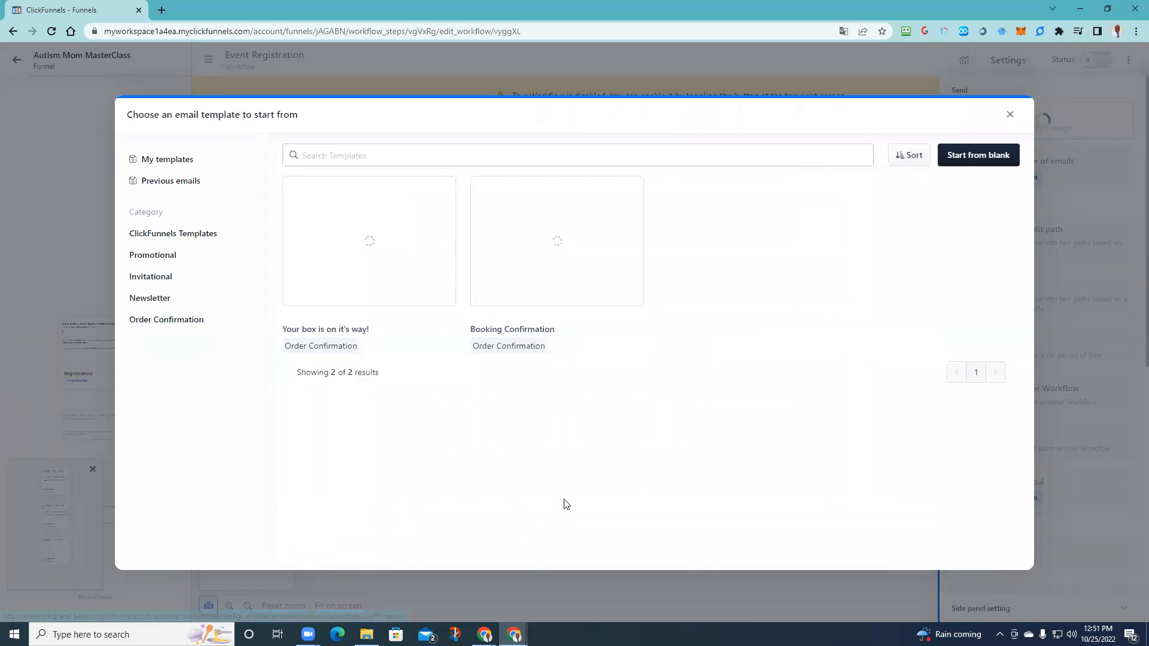
pyautogui.moveTo(555, 242)
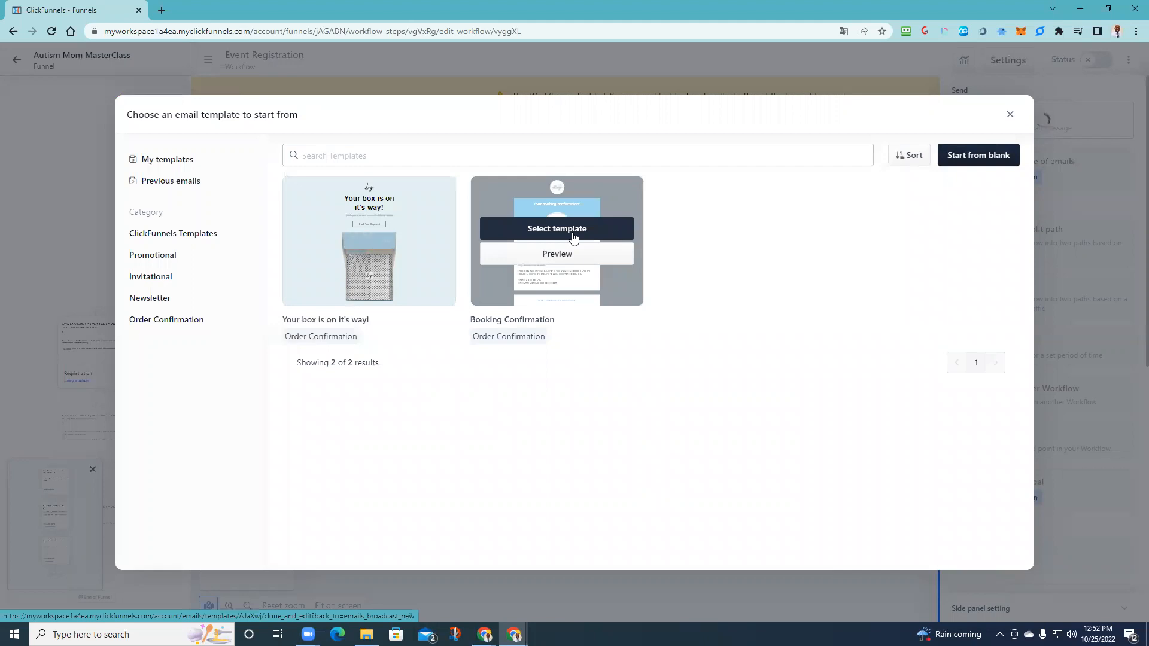
pyautogui.click(157, 256)
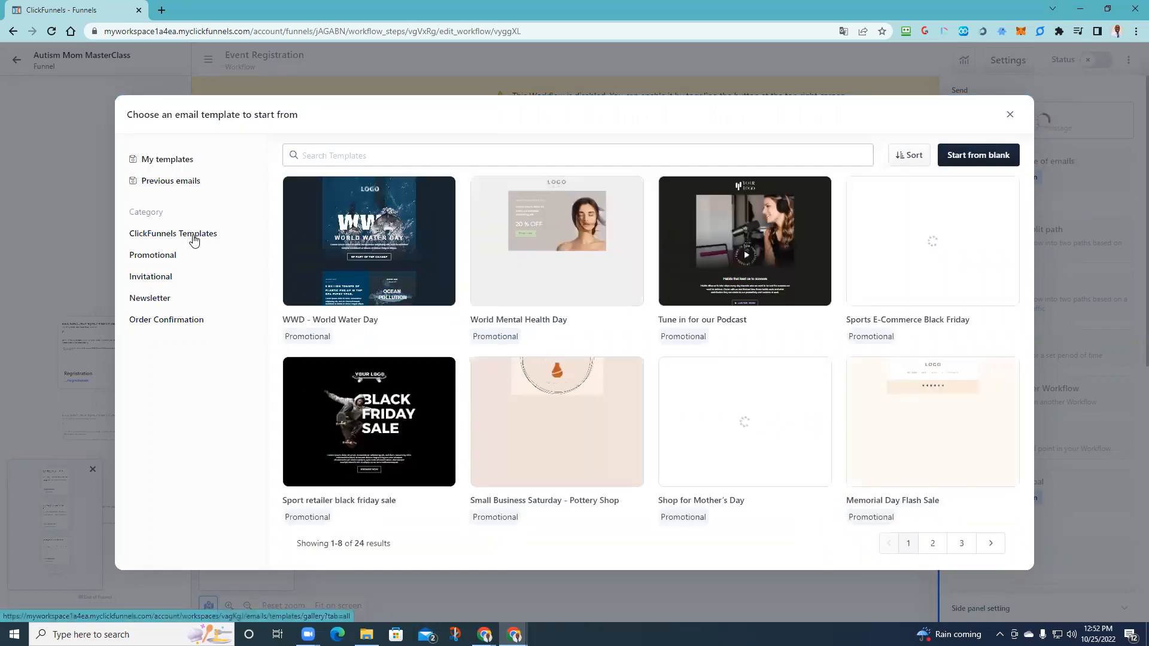
pyautogui.click(225, 237)
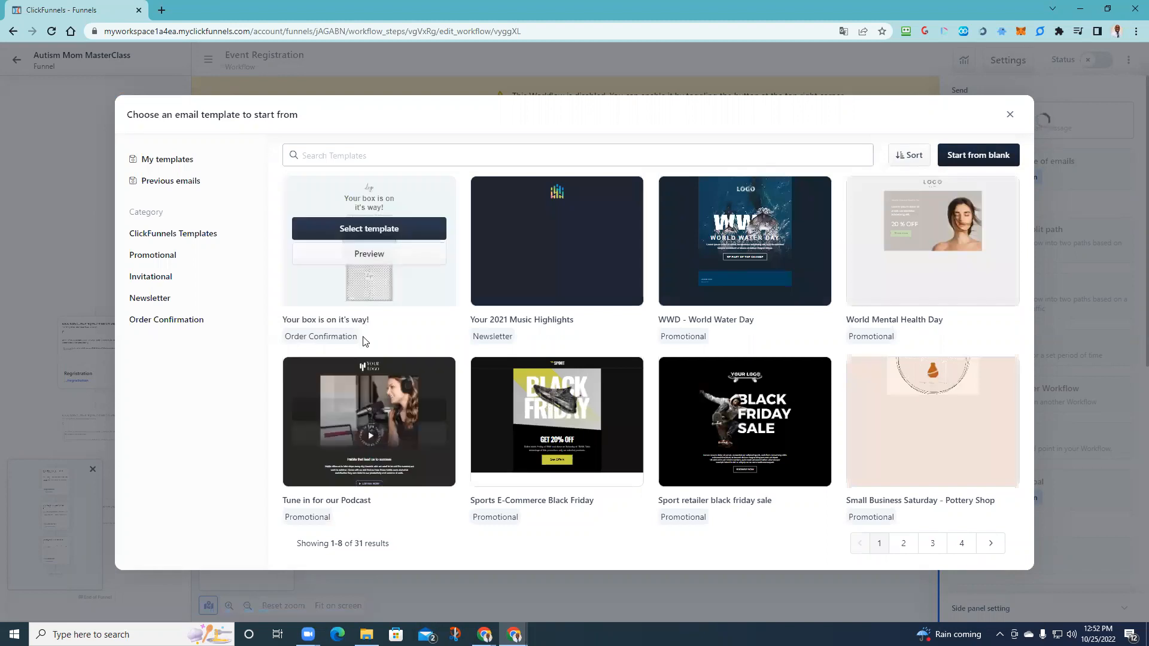
pyautogui.click(385, 156)
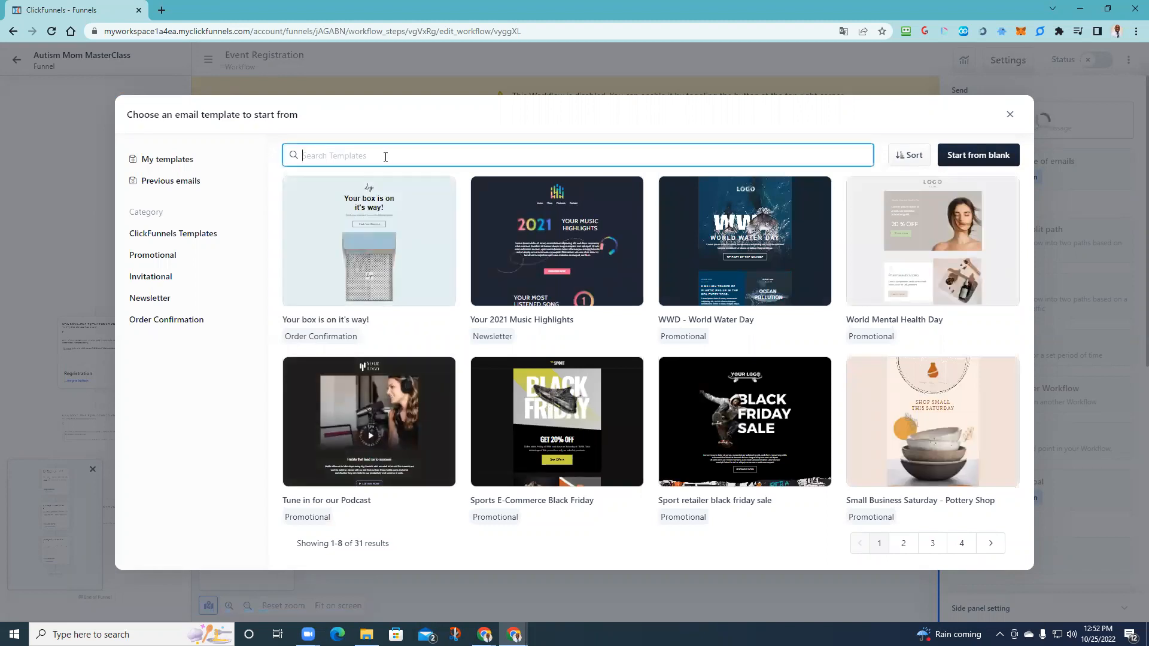
pyautogui.write('webinar')
pyautogui.press('Return')
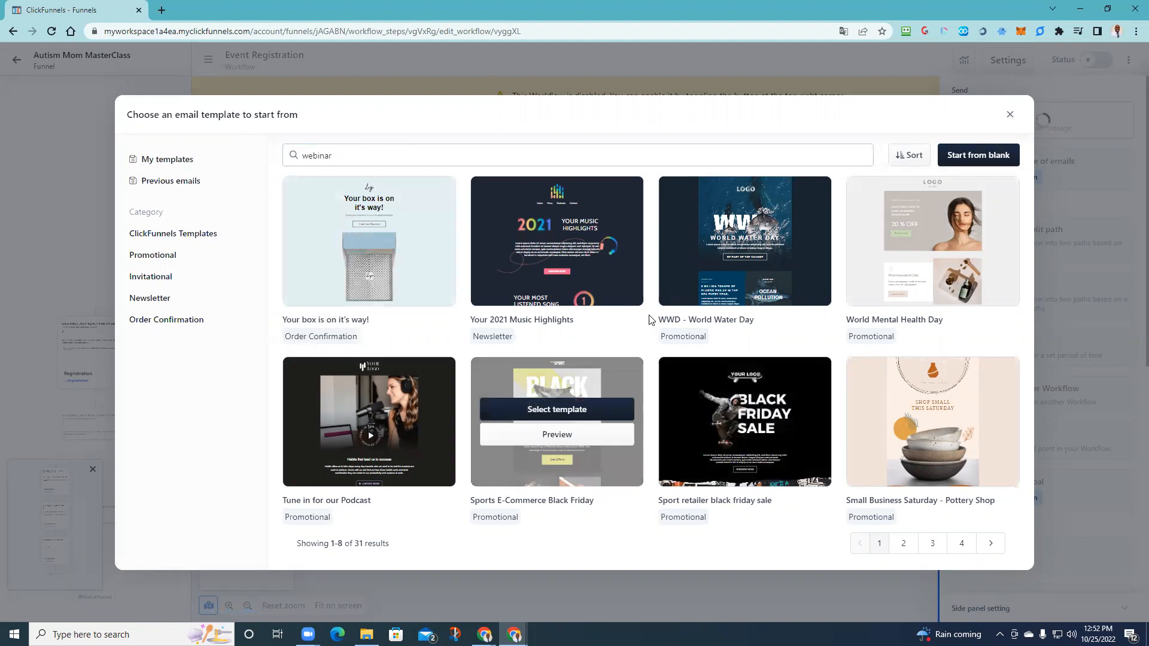
pyautogui.doubleClick(317, 155)
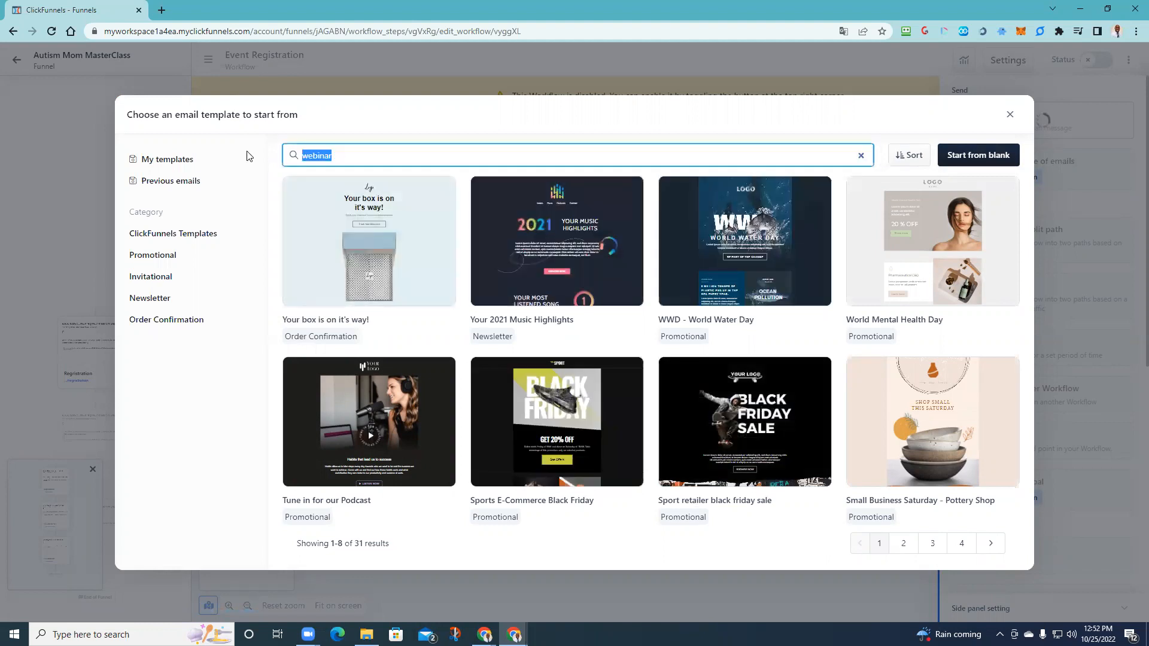
pyautogui.press('BackSpace')
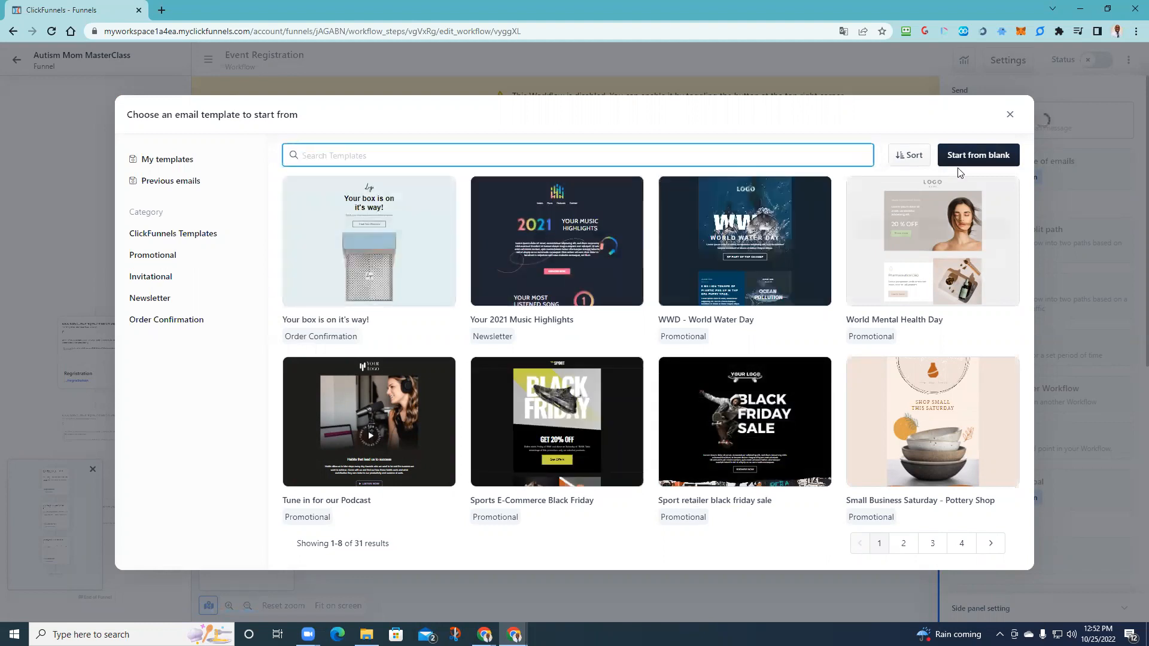
# - Start a blank template, then close the chooser and discard the unsaved Welcome Email step
pyautogui.click(979, 155)
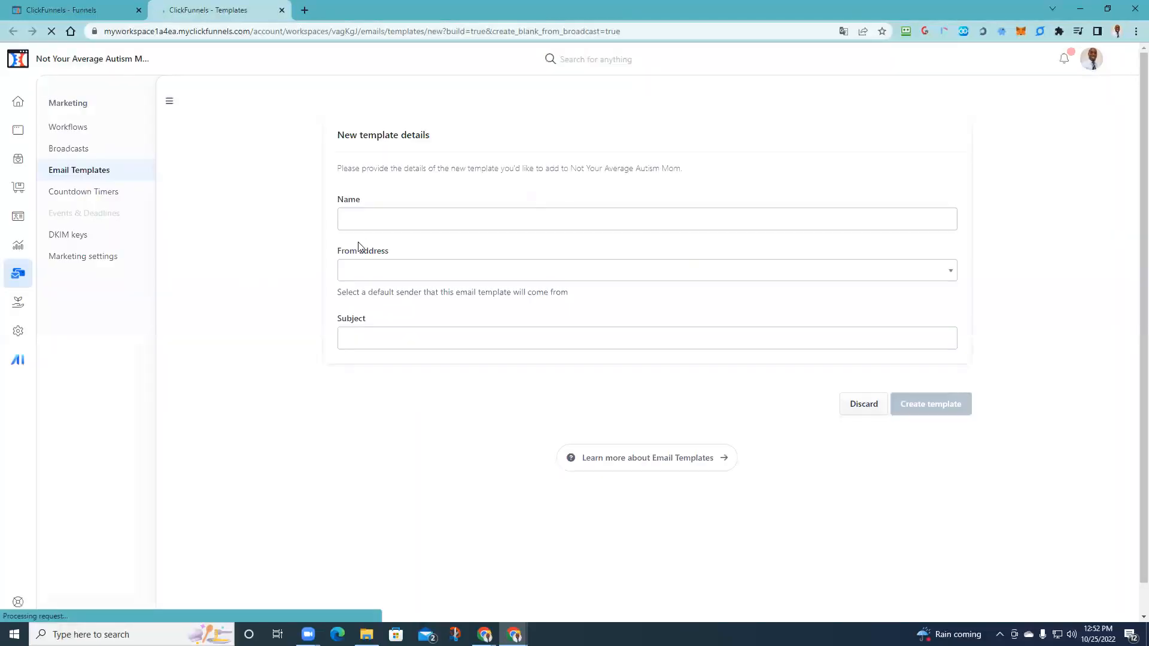
pyautogui.click(115, 4)
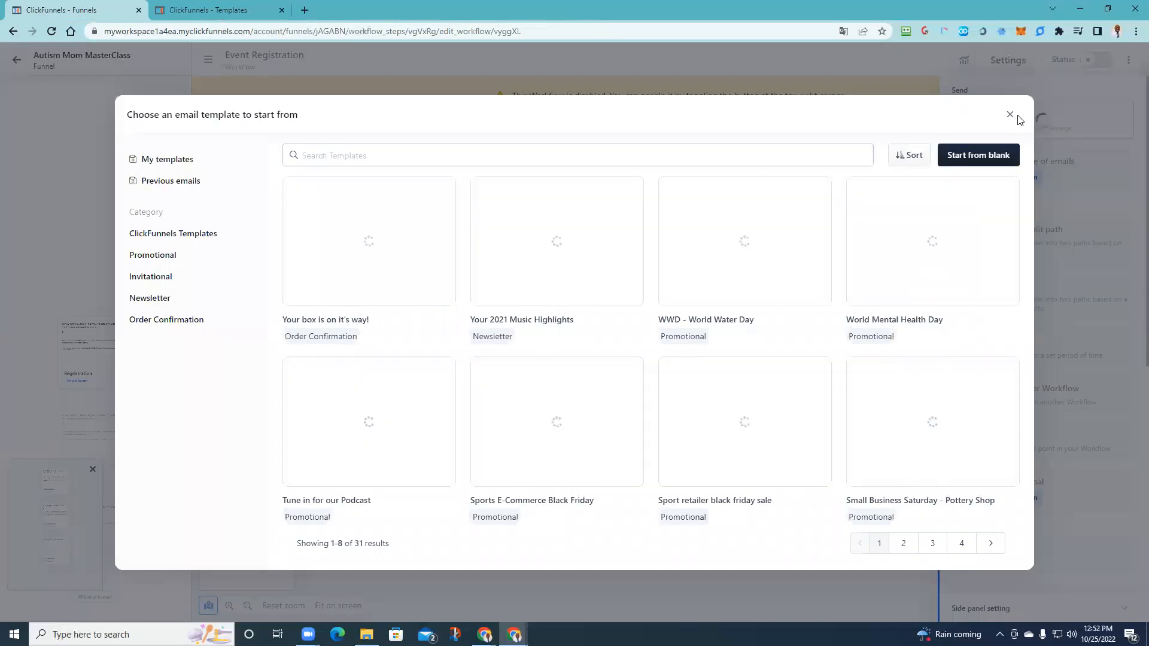
pyautogui.click(1009, 115)
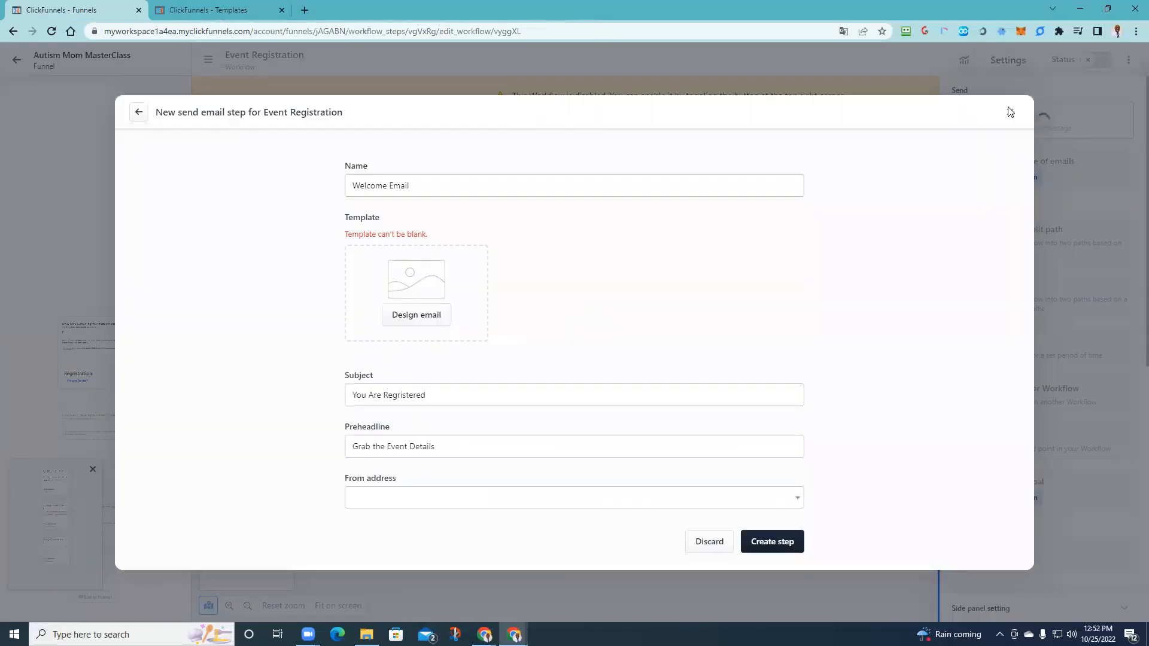
pyautogui.click(1009, 113)
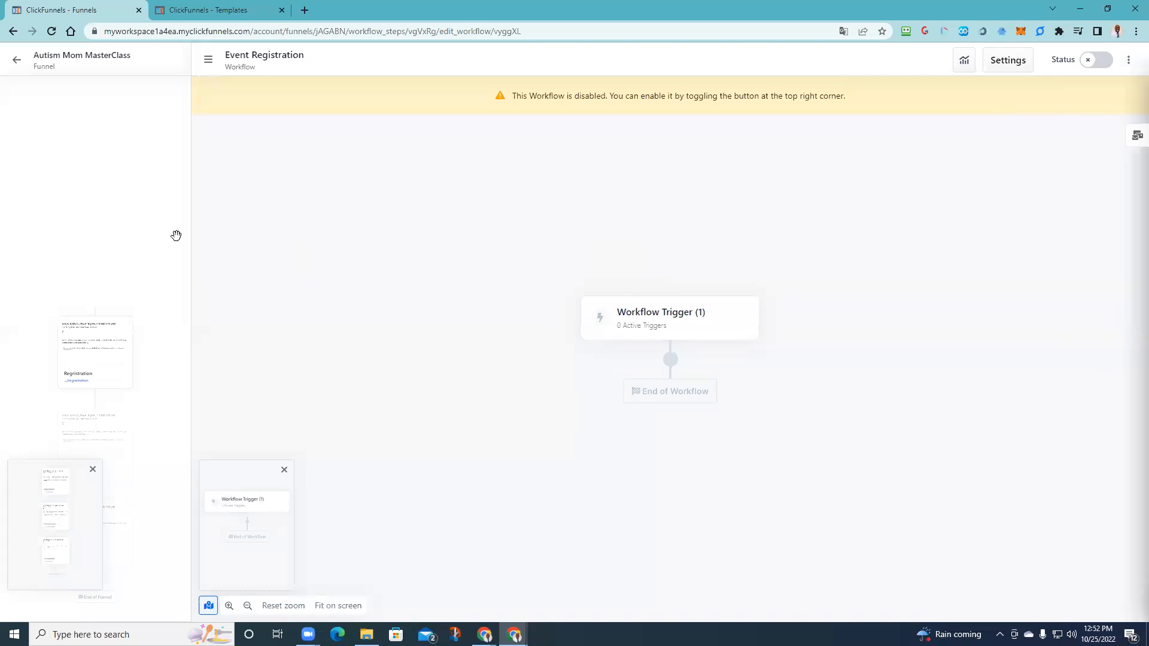
# - Preview the Registration page, close the unused template tab, and test the masterclass signup popup
pyautogui.click(14, 61)
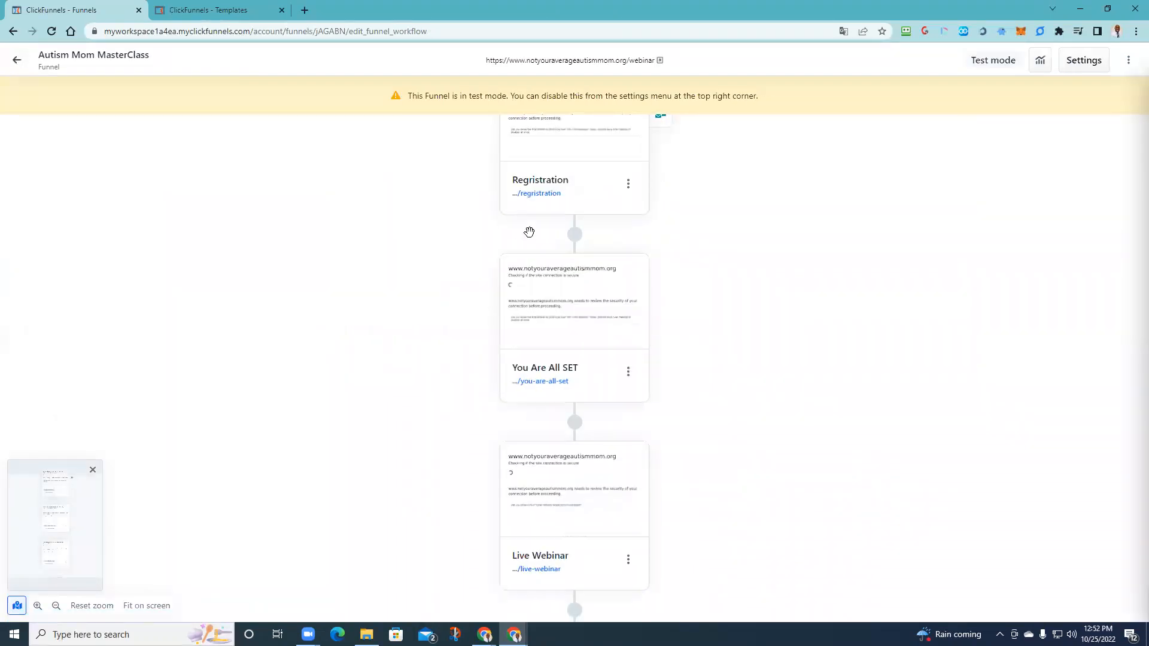
pyautogui.scroll(6, 753, 202)
pyautogui.scroll(-3, 555, 407)
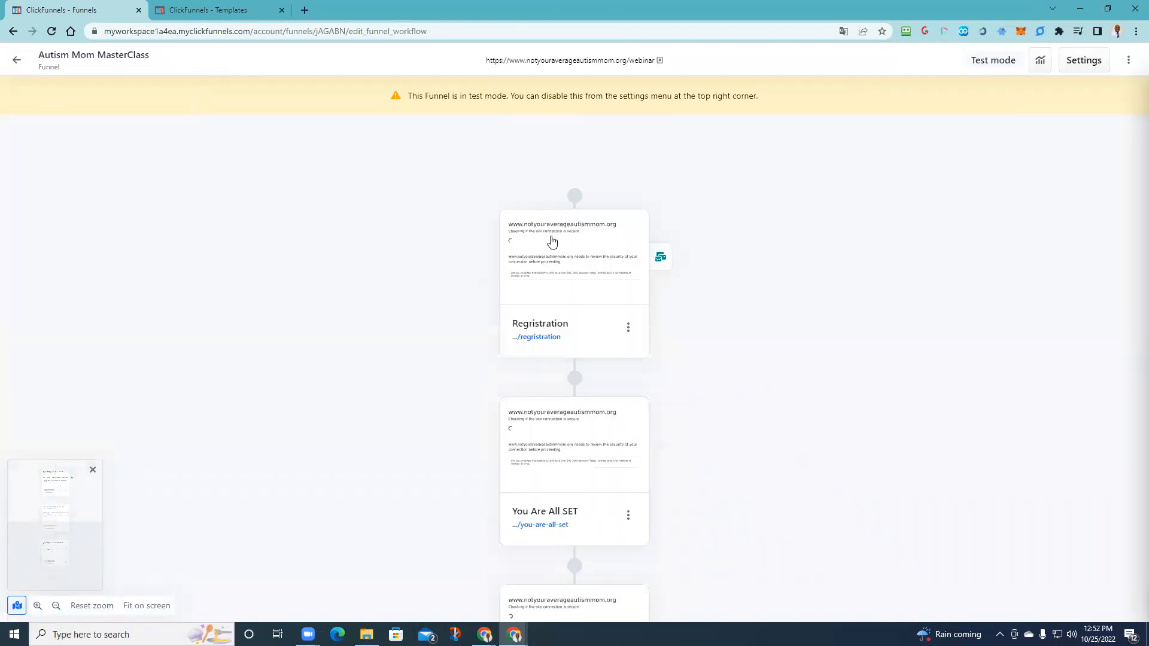
pyautogui.click(579, 274)
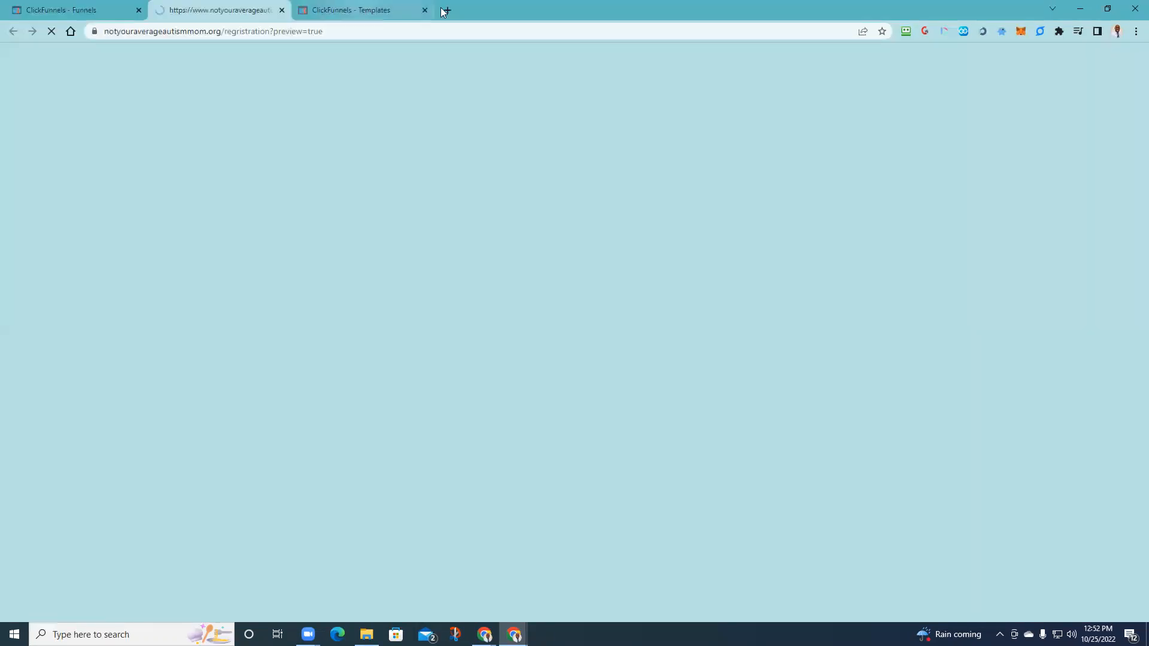
pyautogui.click(359, 11)
pyautogui.hotkey('ctrl', 'w')
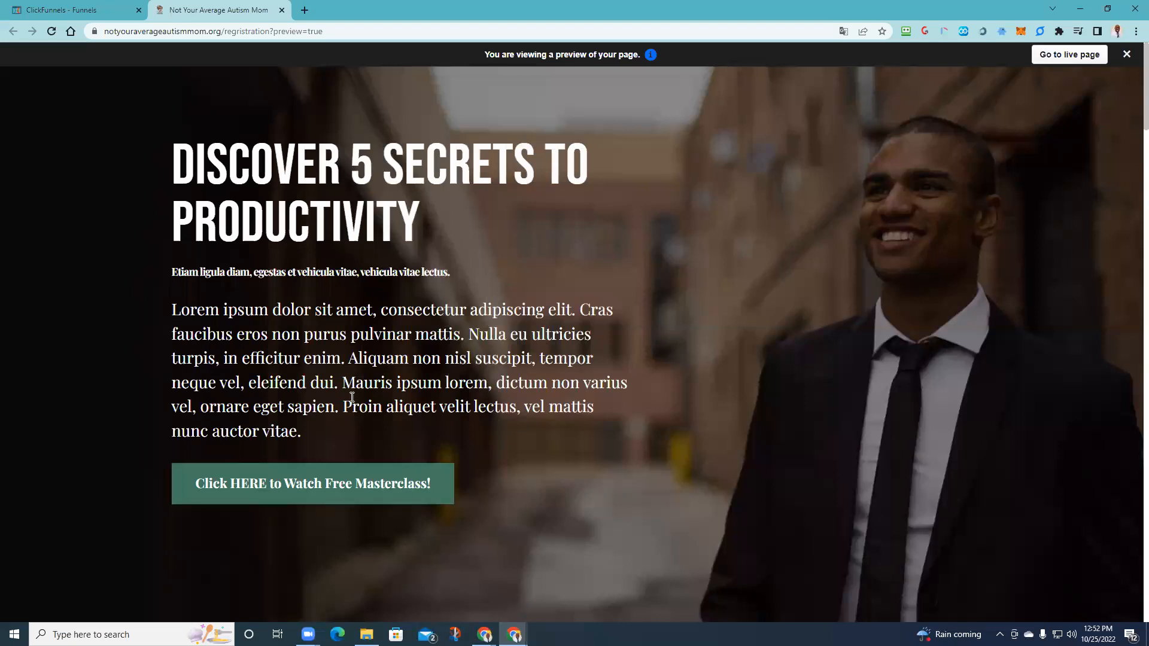
pyautogui.click(342, 498)
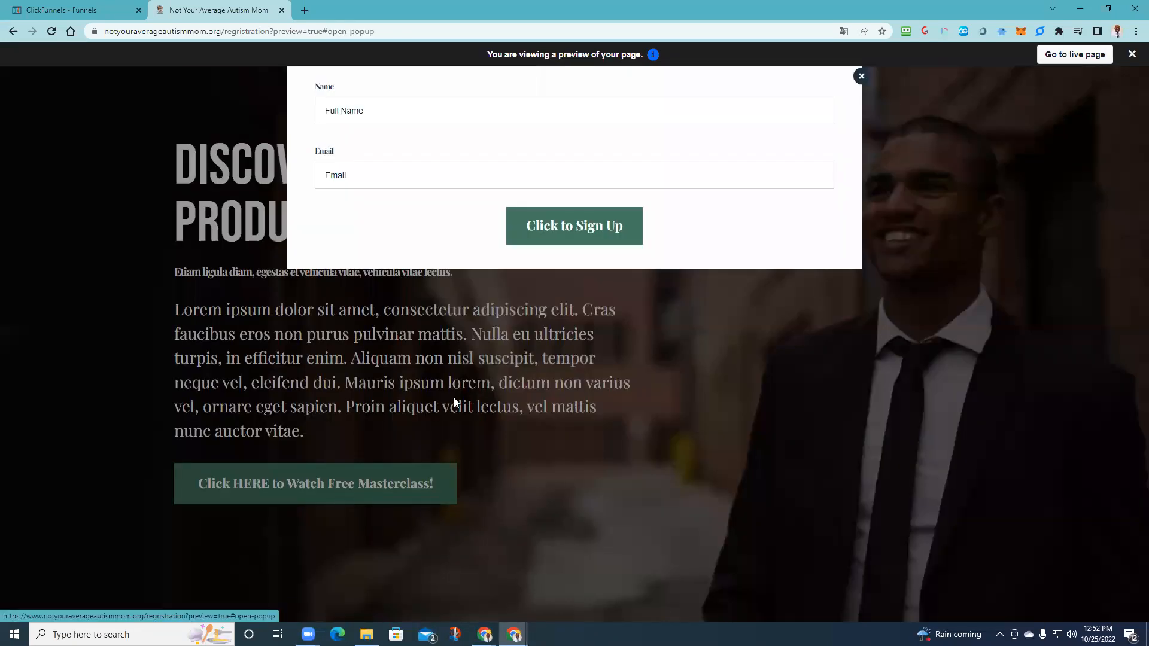
# - Preview the You Are All SET thank-you page from the funnel steps
pyautogui.click(93, 12)
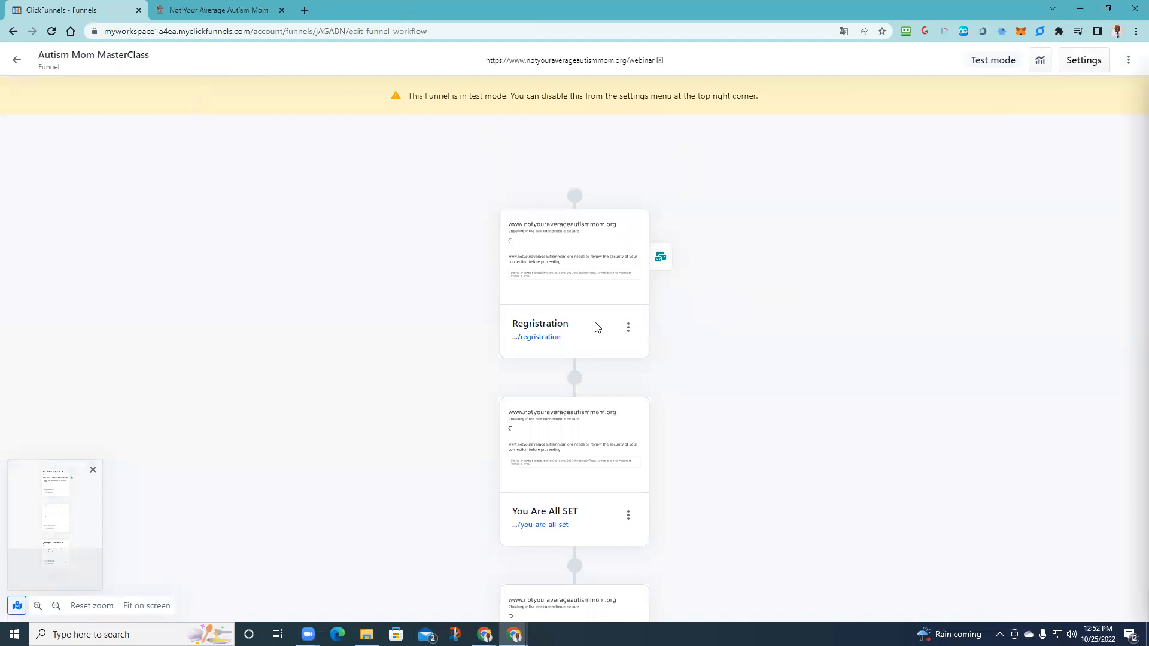
pyautogui.scroll(-3, 574, 310)
pyautogui.scroll(3, 589, 381)
pyautogui.click(530, 326)
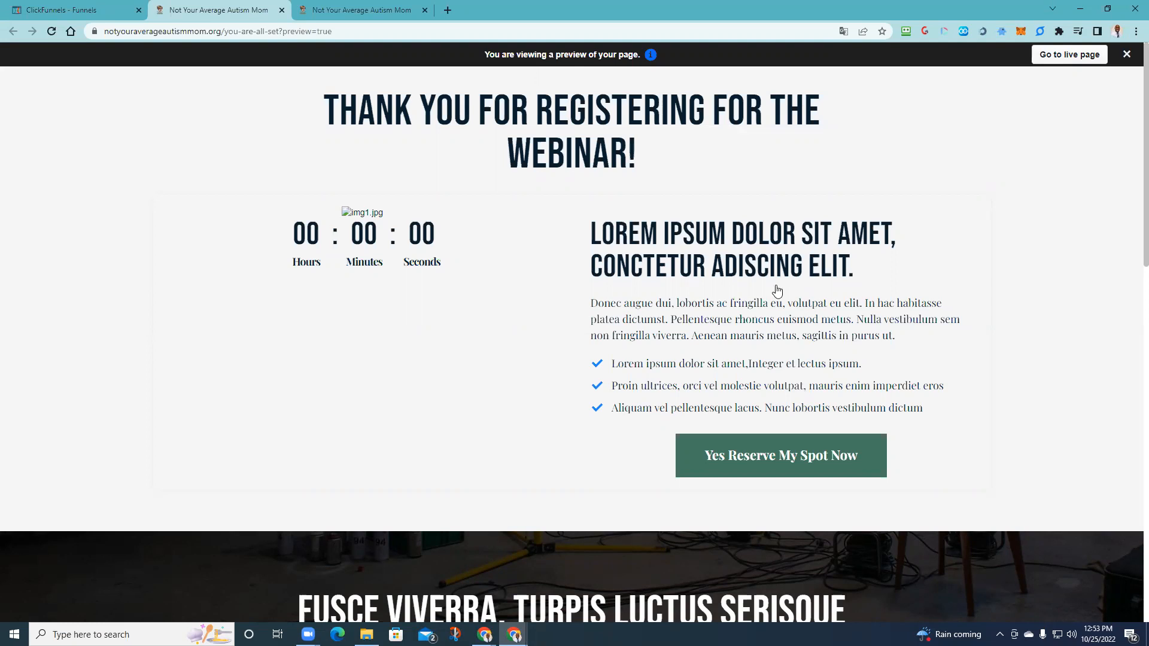
# - Preview the Live Webinar page's embedded video and close its Register to this Event popup
pyautogui.scroll(-3, 676, 288)
pyautogui.scroll(3, 279, 153)
pyautogui.click(84, 11)
pyautogui.scroll(-4, 577, 390)
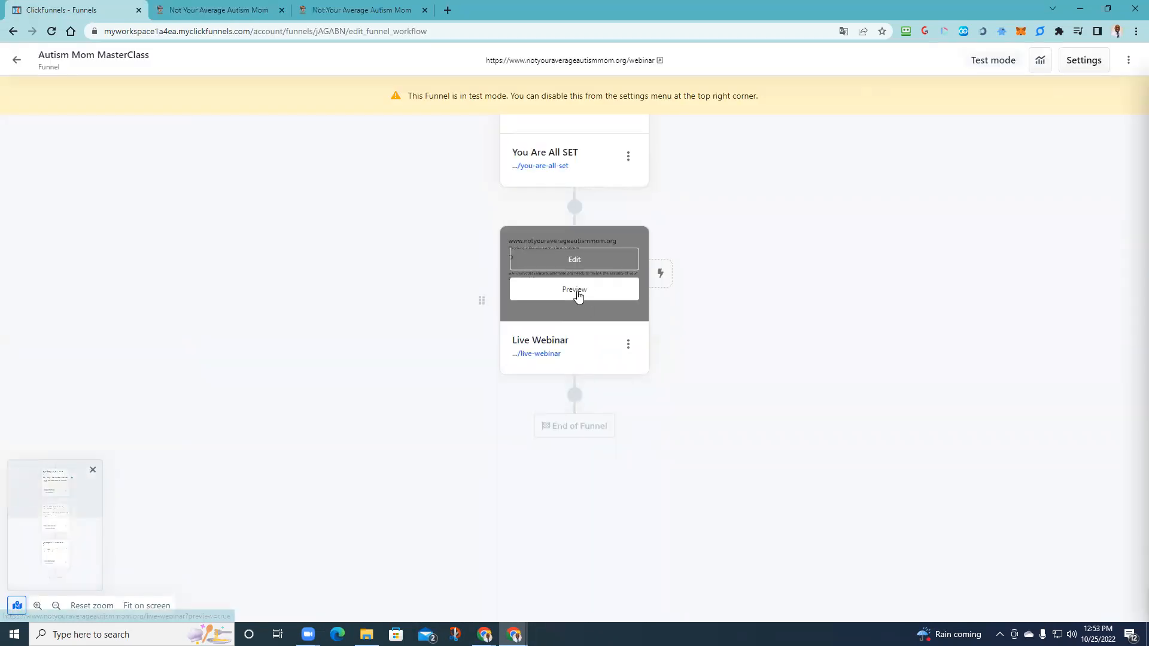
pyautogui.click(577, 292)
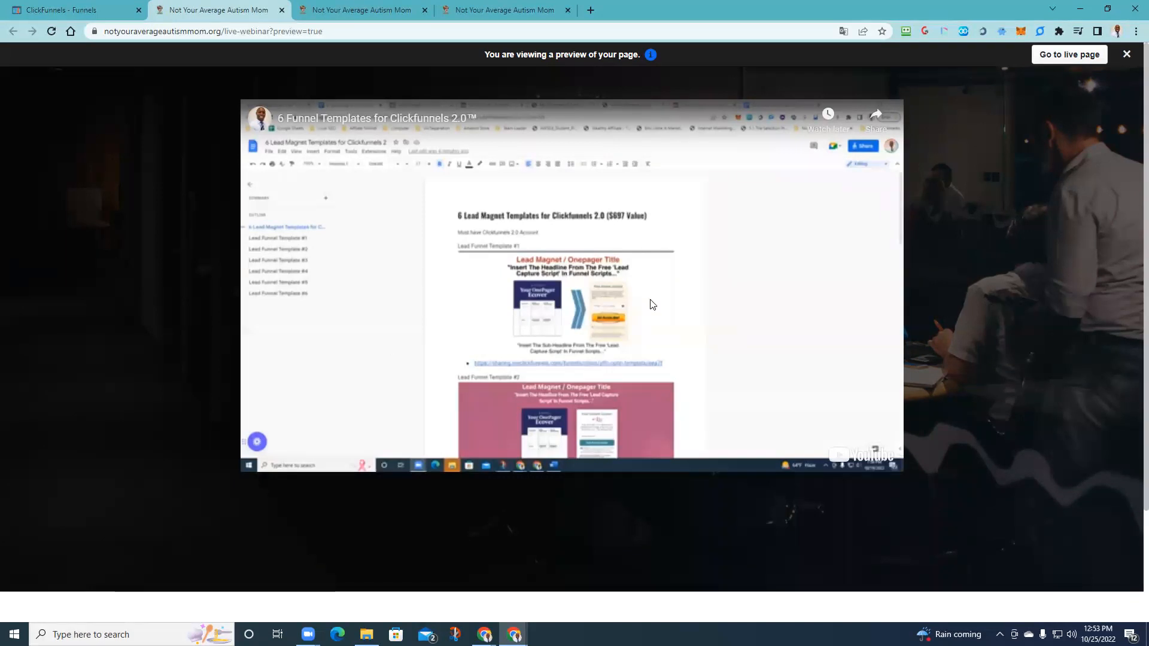
pyautogui.scroll(-2, 523, 381)
pyautogui.scroll(2, 533, 387)
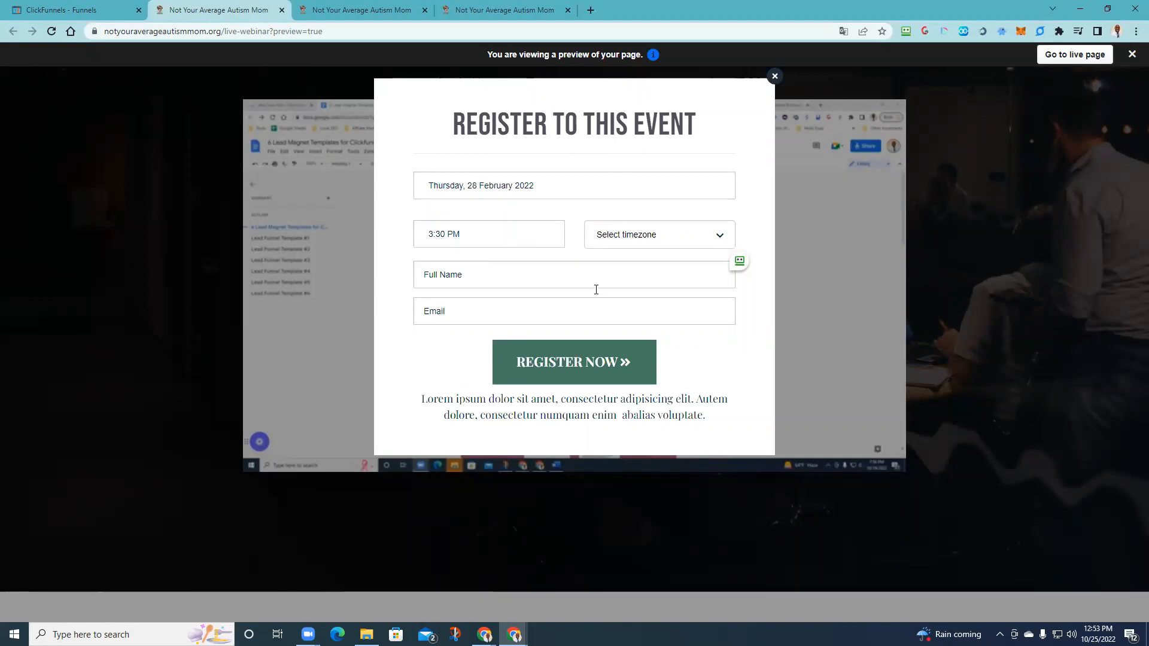
pyautogui.click(768, 78)
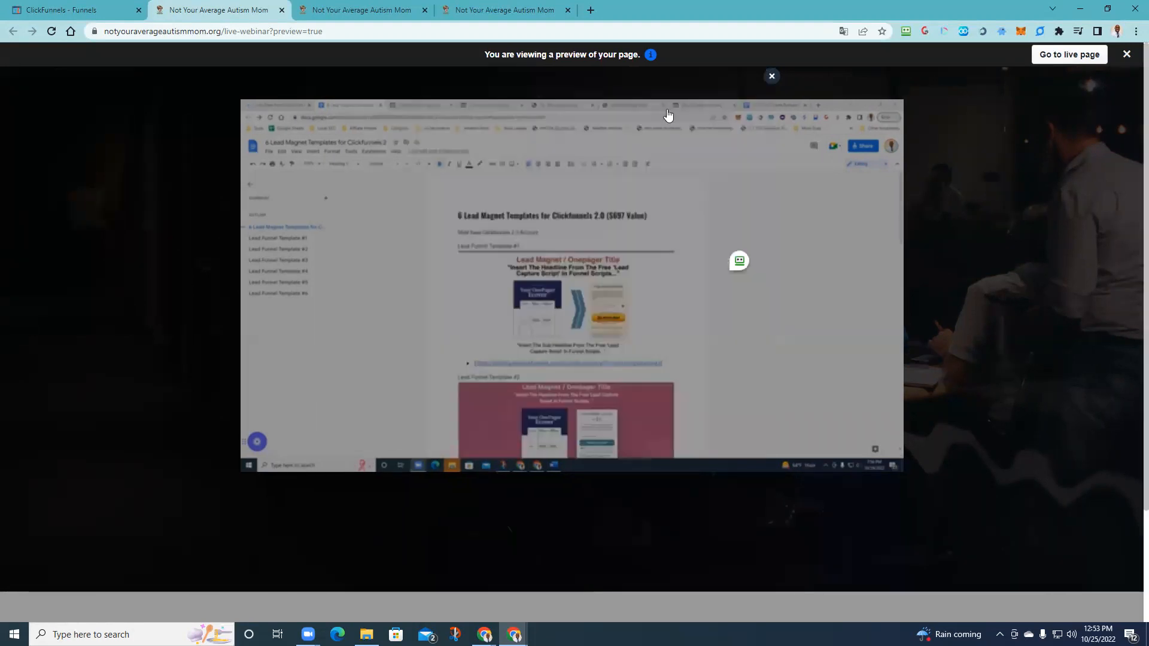